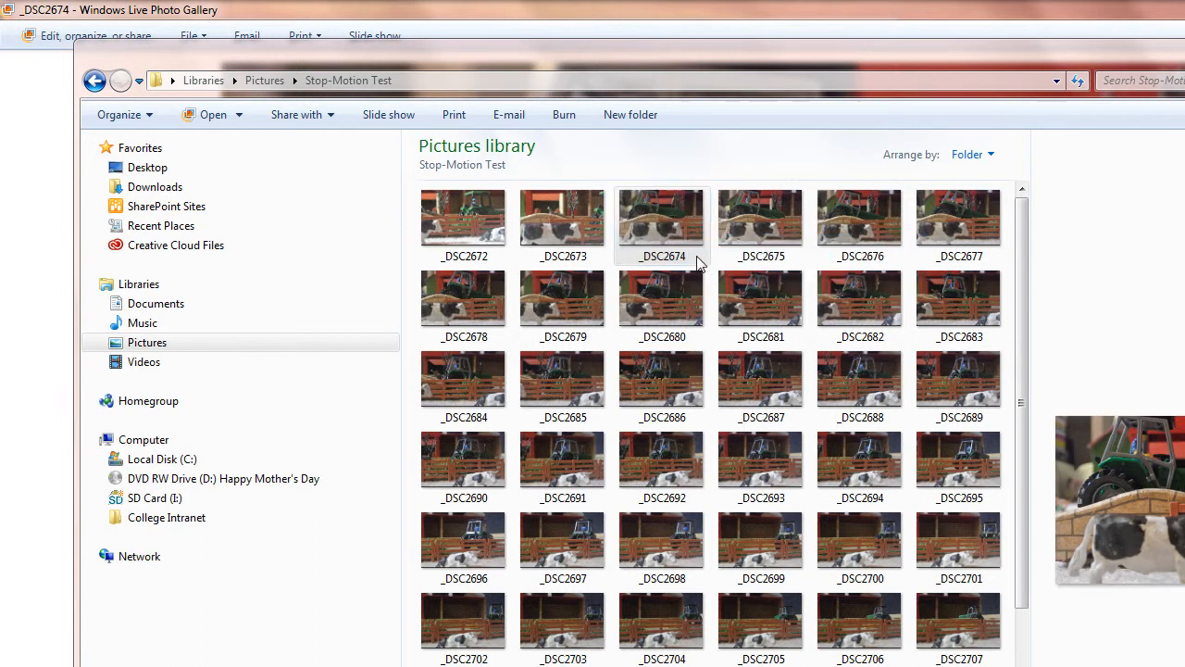
# Step: Check the image dimensions and camera details in the file properties of _DSC2674, and close the properties
pyautogui.rightClick(688, 225)
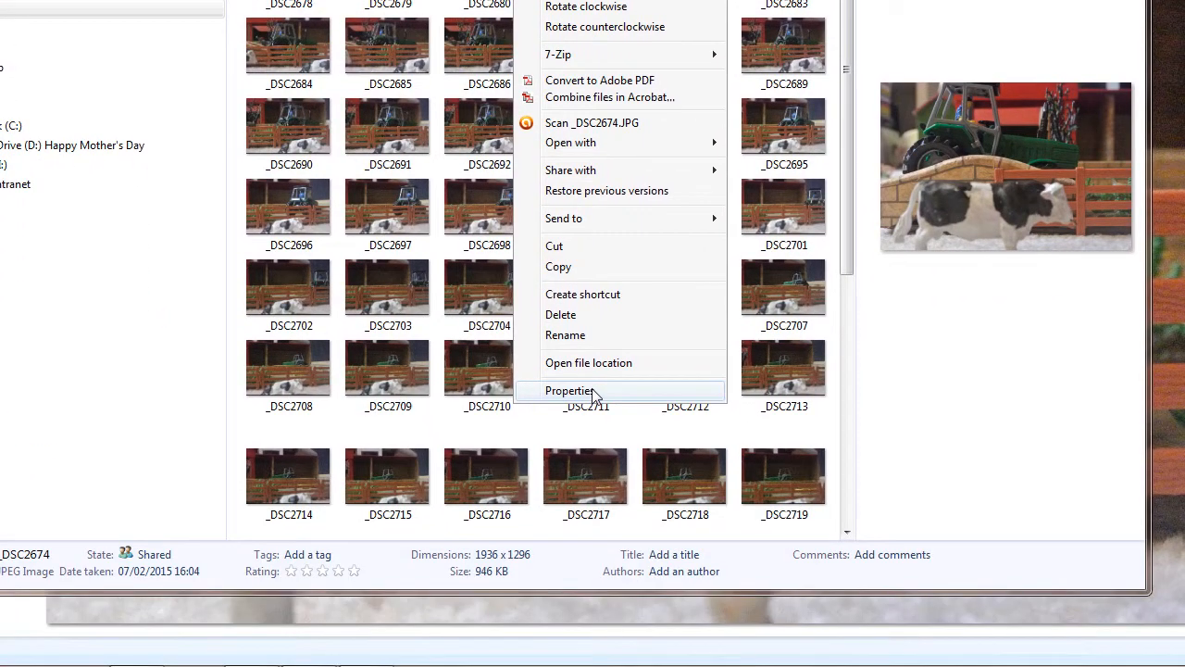
pyautogui.click(573, 516)
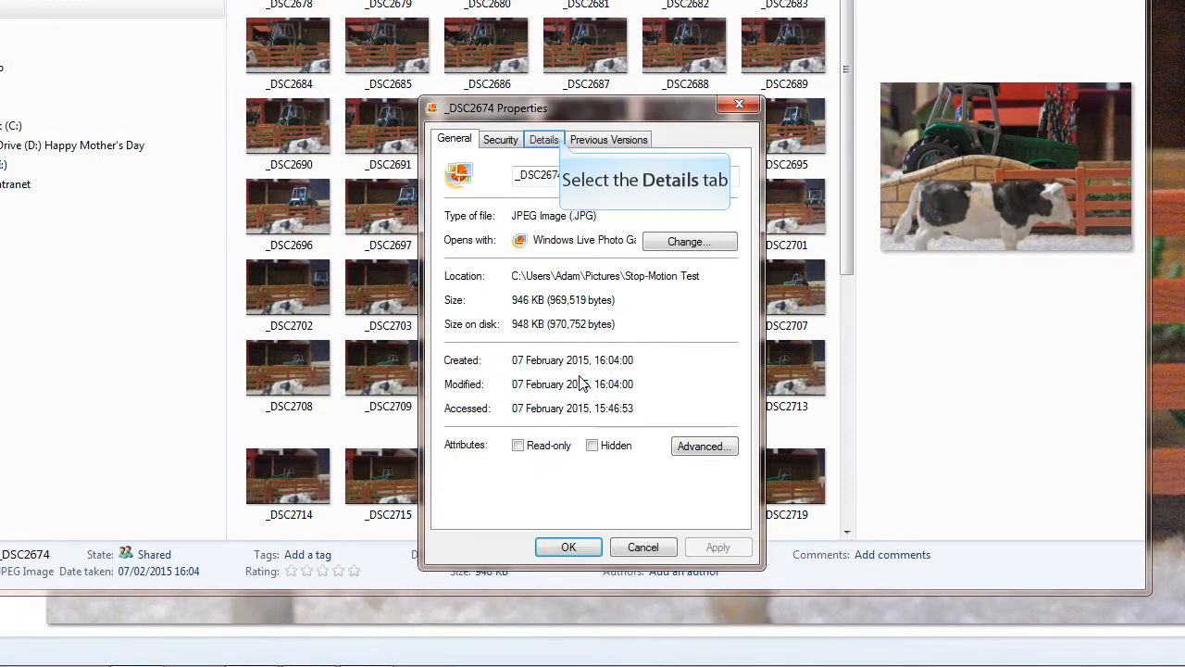
pyautogui.click(555, 139)
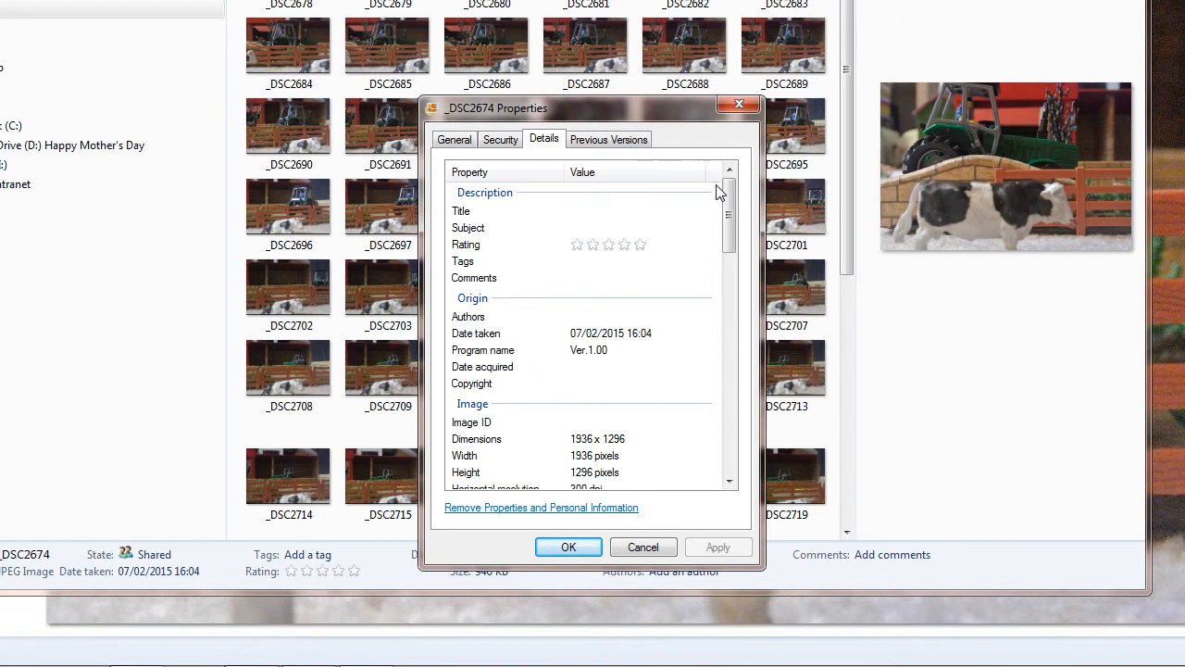
pyautogui.moveTo(734, 240); pyautogui.dragTo(733, 284)
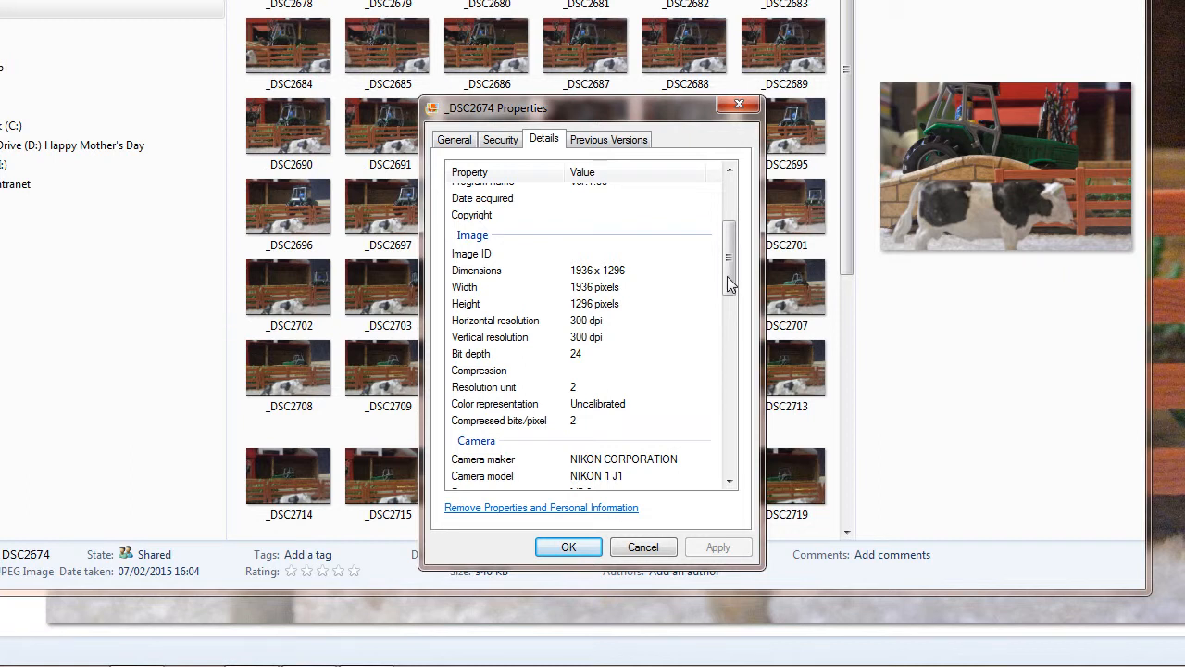
pyautogui.scroll(-1, 729, 284)
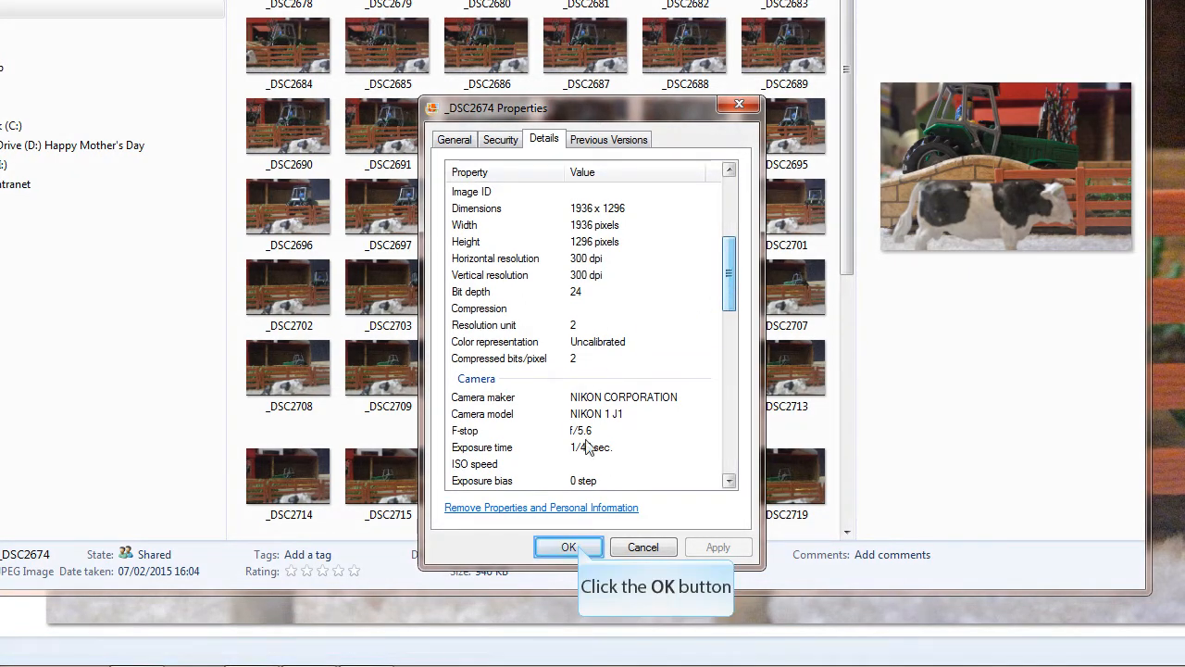
pyautogui.click(578, 546)
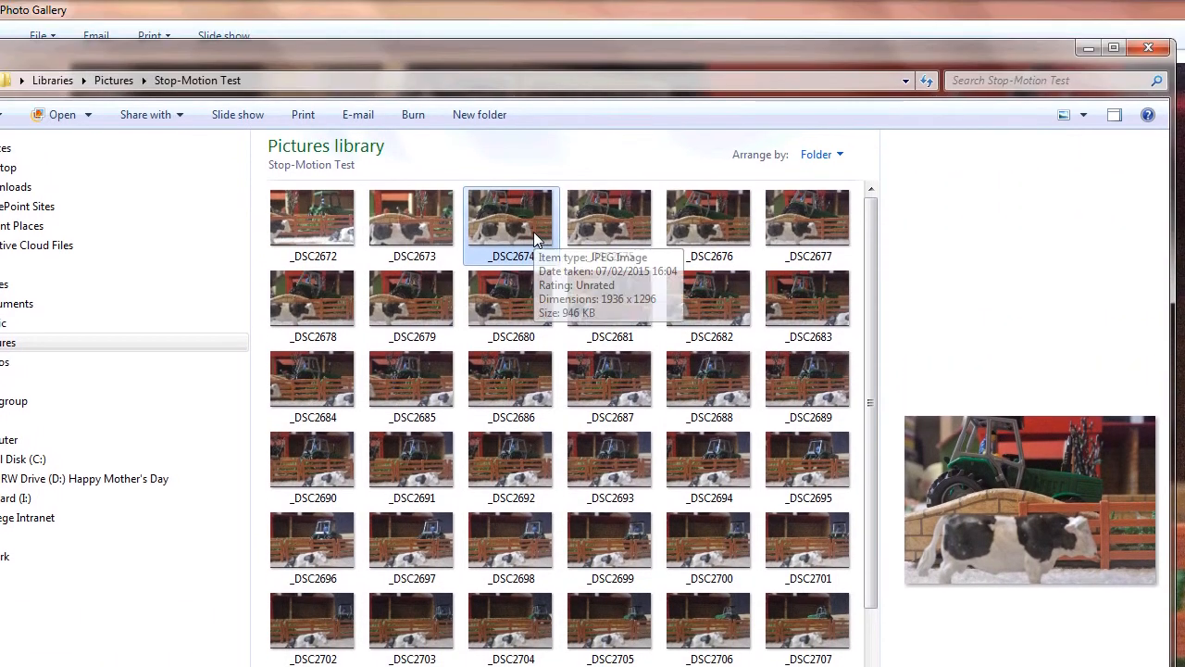
# Step: Preview _DSC2674 and flip forward through the stop-motion frames to _DSC2714 to examine the tractor's movement
pyautogui.rightClick(533, 231)
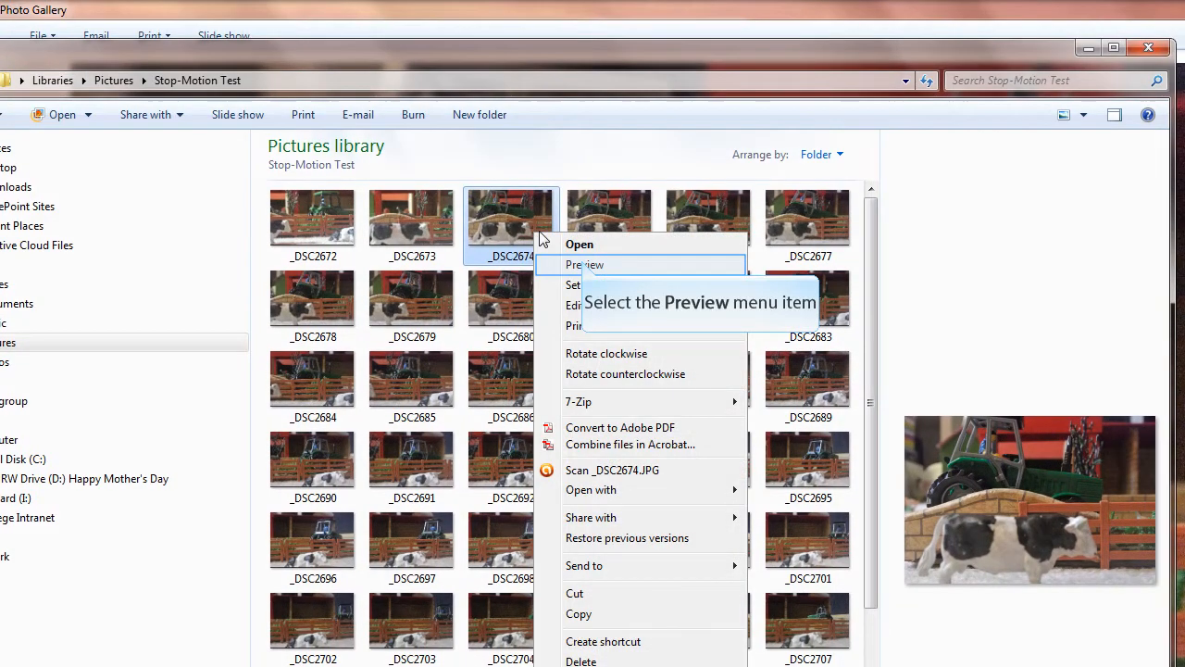
pyautogui.click(584, 264)
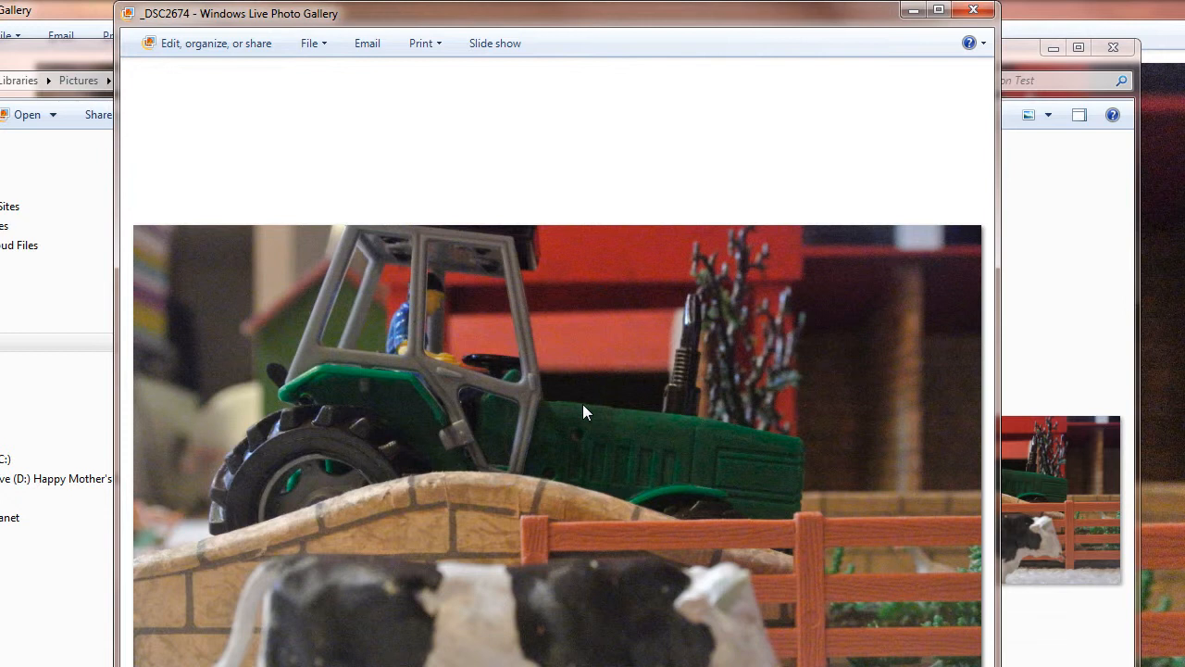
pyautogui.press('Right')
pyautogui.press('Right')
pyautogui.press('Right')
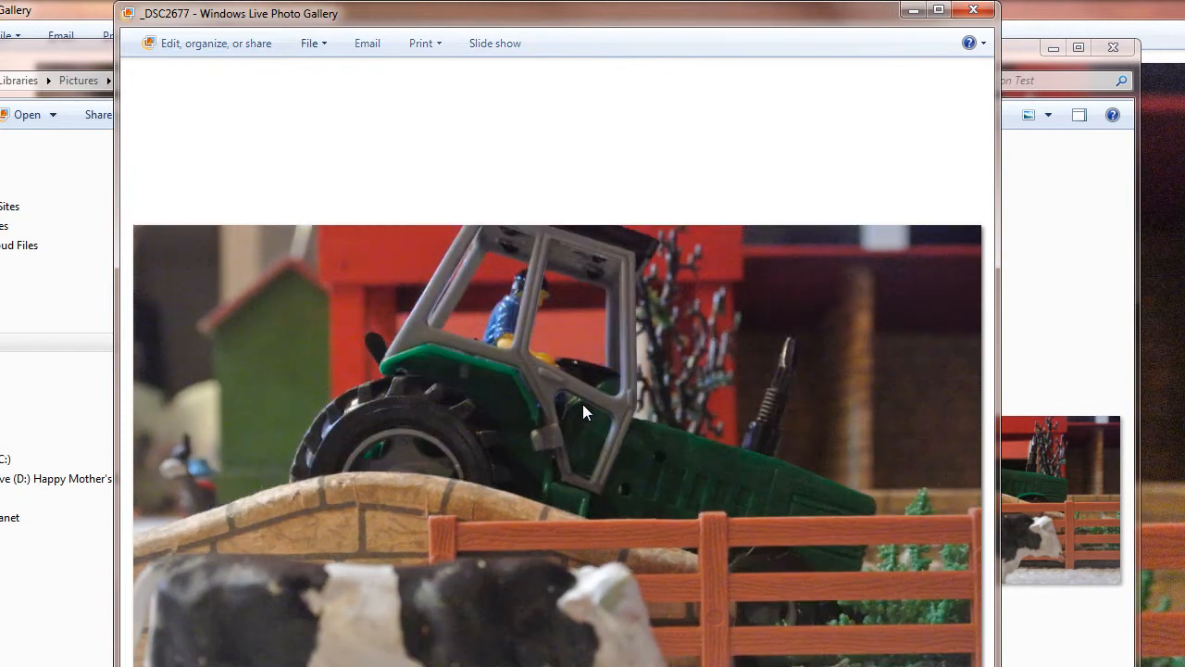
pyautogui.press('Right')
pyautogui.press('Right')
pyautogui.press('Right')
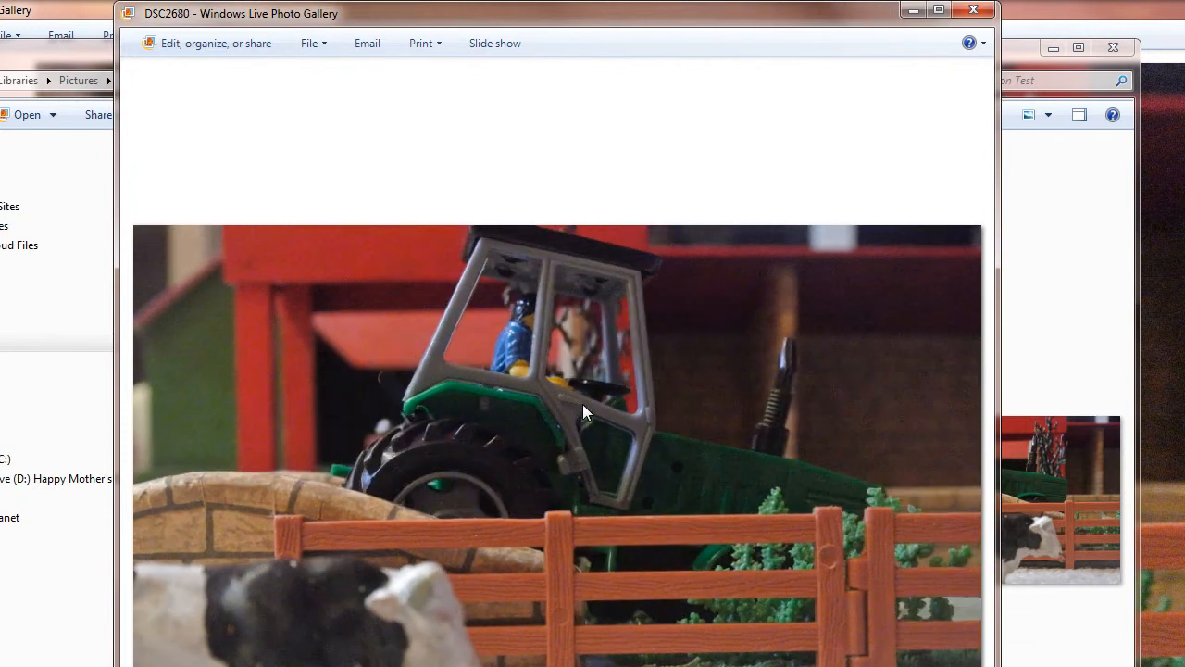
pyautogui.press('Right')
pyautogui.press('Right')
pyautogui.press('Right')
pyautogui.press('Right')
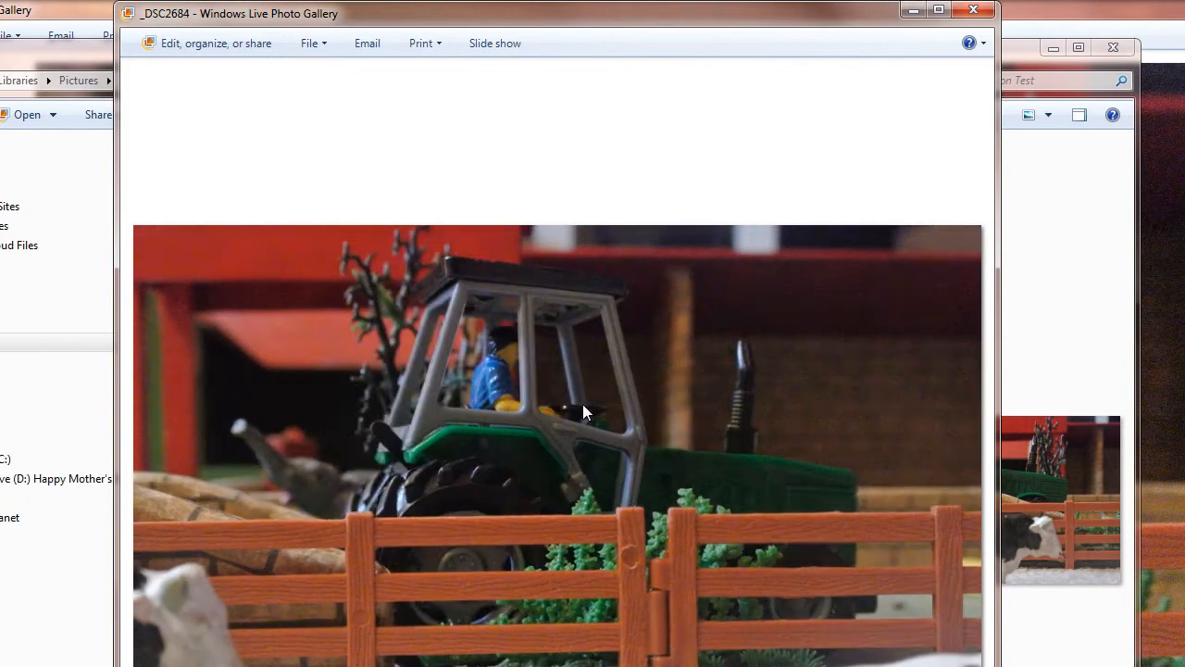
pyautogui.press('Right')
pyautogui.press('Right')
pyautogui.press('Right')
pyautogui.press('Right')
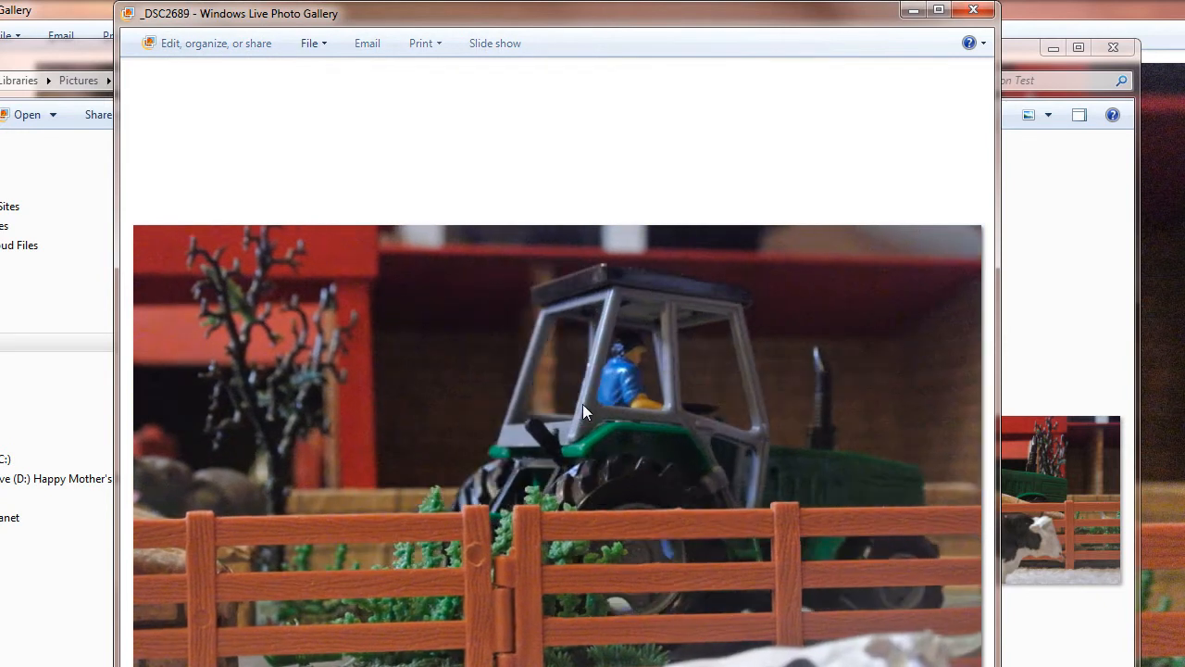
pyautogui.press('Right')
pyautogui.press('Right')
pyautogui.press('Right')
pyautogui.press('Right')
pyautogui.press('Right')
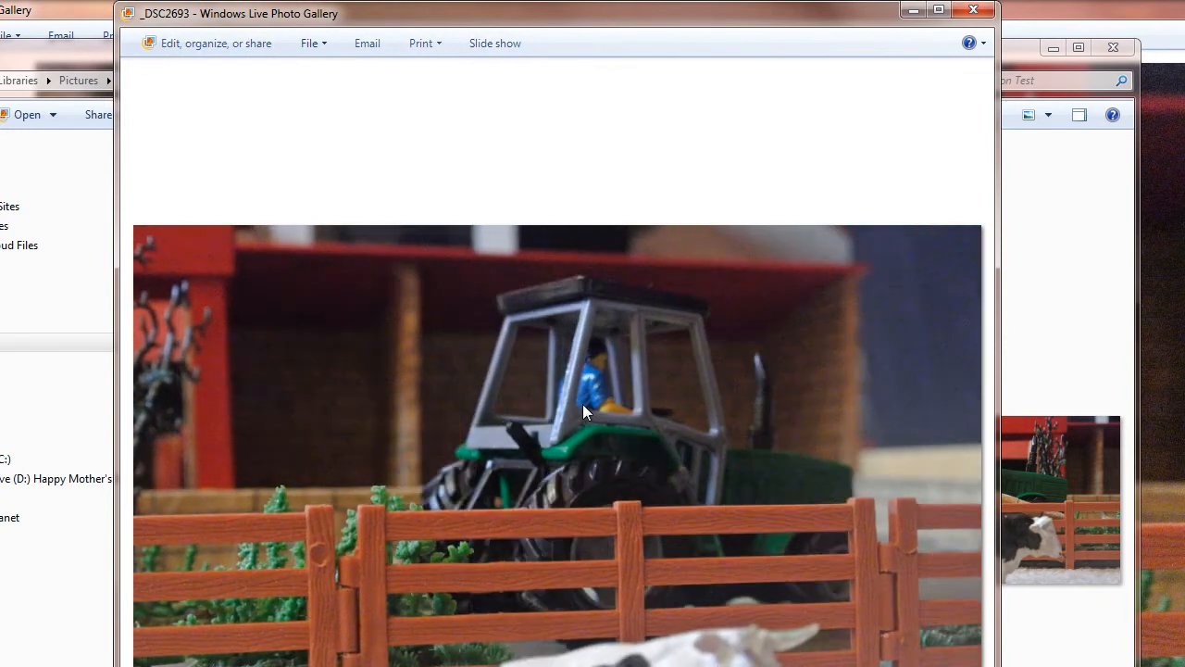
pyautogui.press('Right')
pyautogui.press('Right')
pyautogui.press('Right')
pyautogui.press('Right')
pyautogui.press('Right')
pyautogui.press('Right')
pyautogui.press('Right')
pyautogui.press('Right')
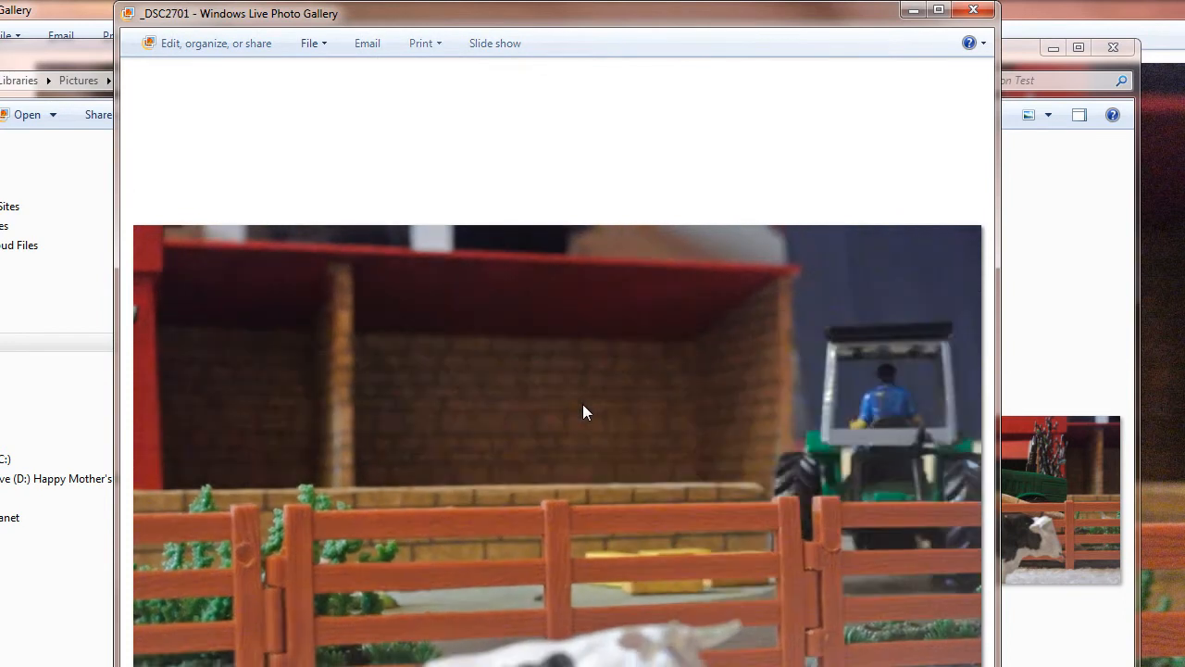
pyautogui.press('Right')
pyautogui.press('Right')
pyautogui.press('Right')
pyautogui.press('Right')
pyautogui.press('Right')
pyautogui.press('Right')
pyautogui.press('Right')
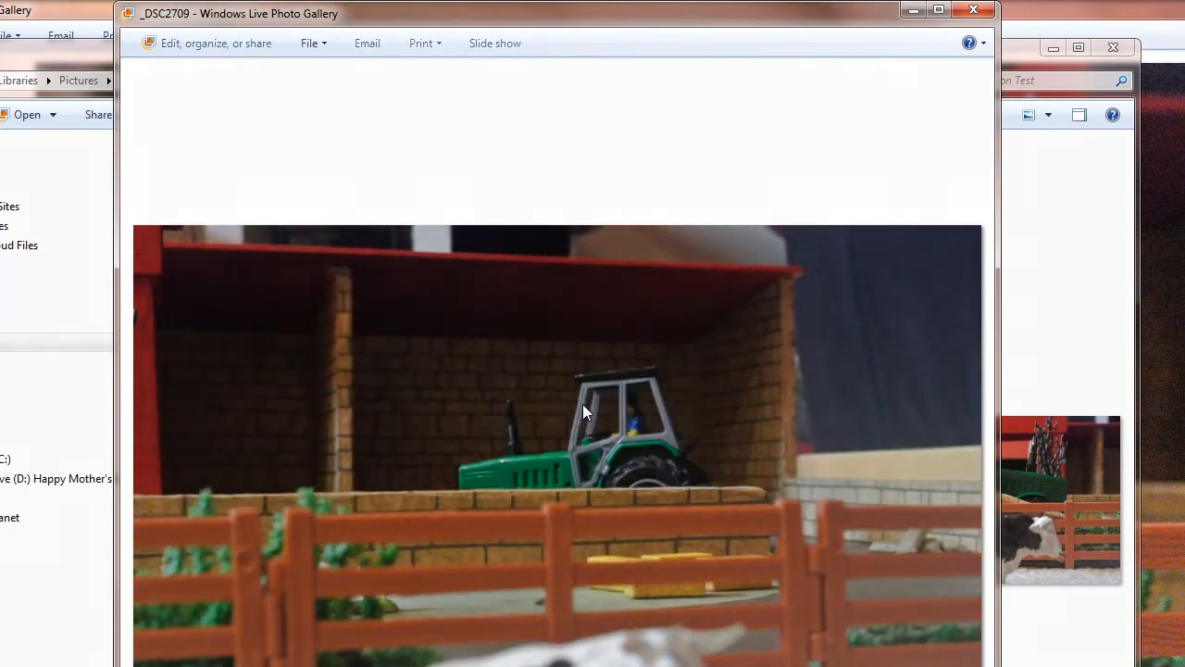
pyautogui.press('Right')
pyautogui.press('Right')
pyautogui.press('Right')
pyautogui.press('Right')
pyautogui.press('Right')
pyautogui.press('Right')
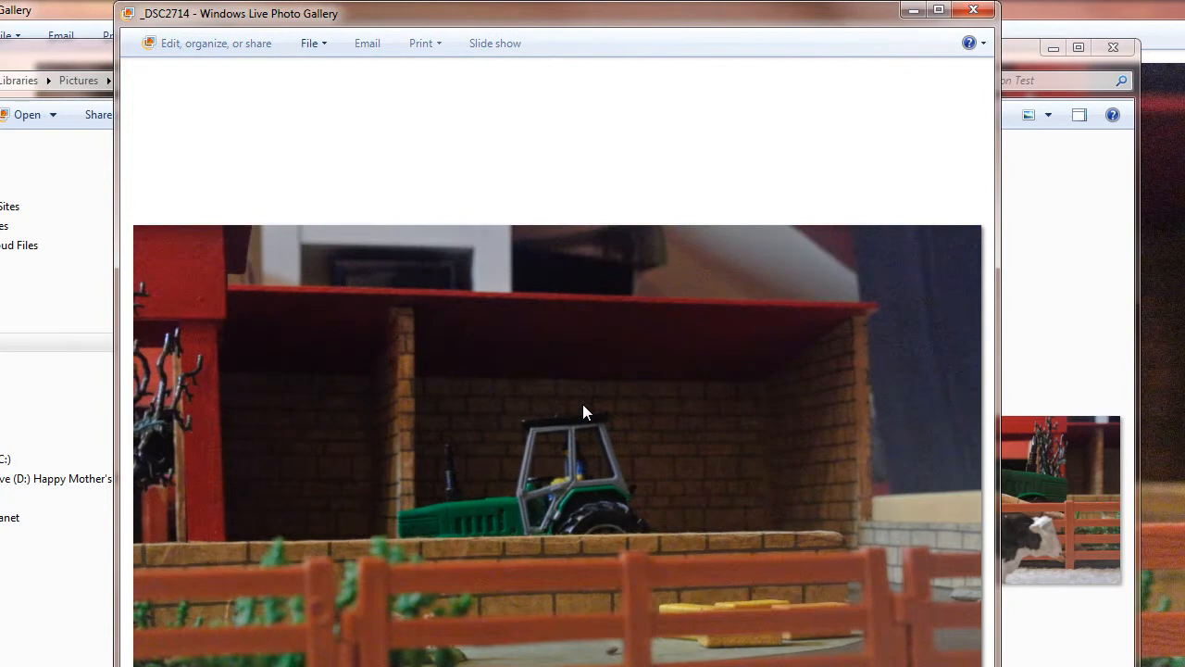
# Step: Flip backward through the stop-motion frames to _DSC2686 to review the tractor's movement in reverse
pyautogui.press('Left')
pyautogui.press('Left')
pyautogui.press('Left')
pyautogui.press('Left')
pyautogui.press('Left')
pyautogui.press('Left')
pyautogui.press('Left')
pyautogui.press('Left')
pyautogui.press('Left')
pyautogui.press('Left')
pyautogui.press('Left')
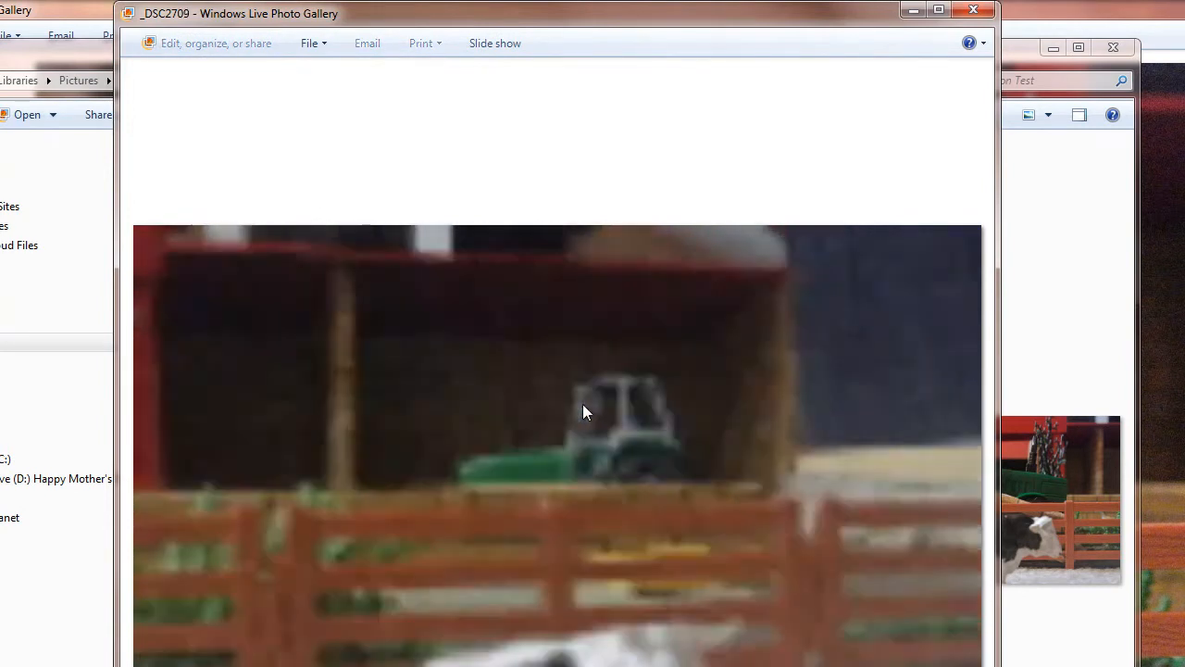
pyautogui.press('Left')
pyautogui.press('Left')
pyautogui.press('Left')
pyautogui.press('Left')
pyautogui.press('Left')
pyautogui.press('Left')
pyautogui.press('Left')
pyautogui.press('Left')
pyautogui.press('Left')
pyautogui.press('Left')
pyautogui.press('Left')
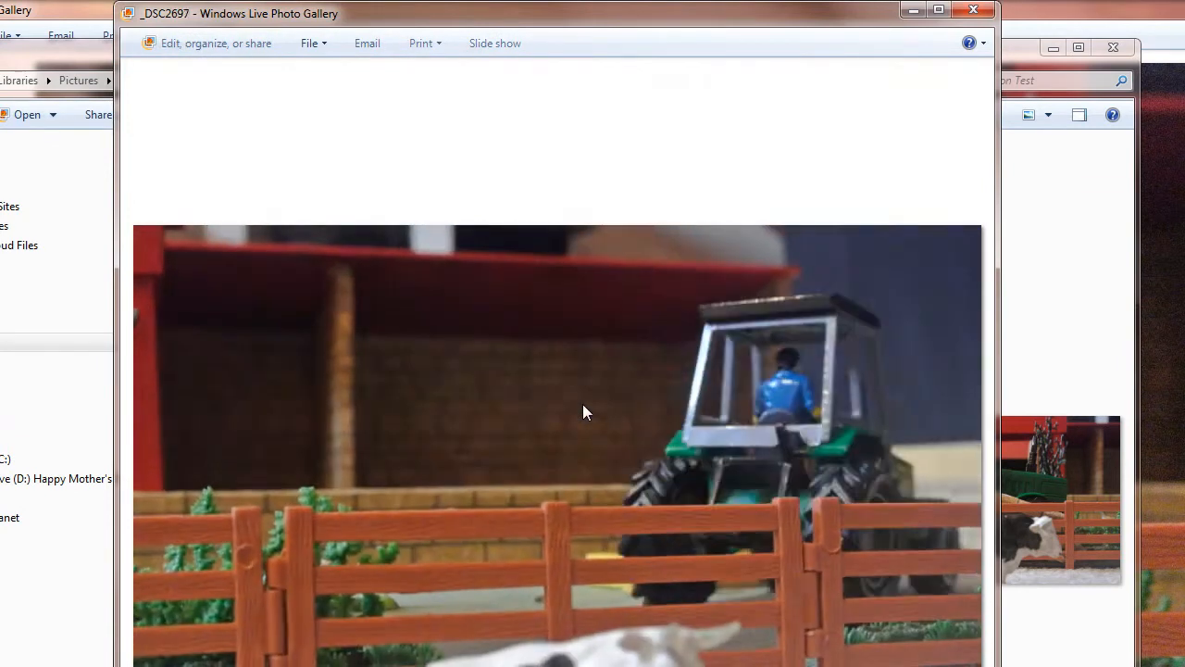
pyautogui.press('Left')
pyautogui.press('Left')
pyautogui.press('Left')
pyautogui.press('Left')
pyautogui.press('Left')
pyautogui.press('Left')
pyautogui.press('Left')
pyautogui.press('Left')
pyautogui.press('Left')
pyautogui.press('Left')
pyautogui.press('Left')
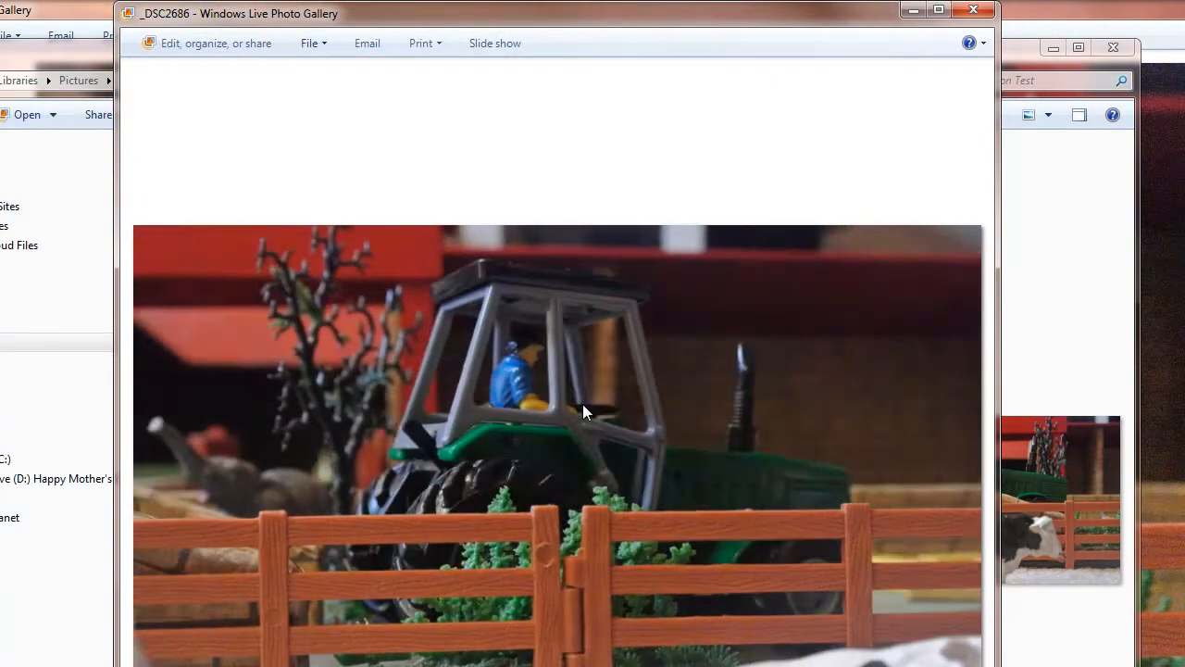
# Step: Flip forward through the frames from _DSC2686 to _DSC2731 to examine the sequence as the tractor enters the barn
pyautogui.press('Right')
pyautogui.press('Right')
pyautogui.press('Right')
pyautogui.press('Right')
pyautogui.press('Right')
pyautogui.press('Right')
pyautogui.press('Right')
pyautogui.press('Right')
pyautogui.press('Right')
pyautogui.press('Right')
pyautogui.press('Right')
pyautogui.press('Right')
pyautogui.press('Right')
pyautogui.press('Right')
pyautogui.press('Right')
pyautogui.press('Right')
pyautogui.press('Right')
pyautogui.press('Right')
pyautogui.press('Right')
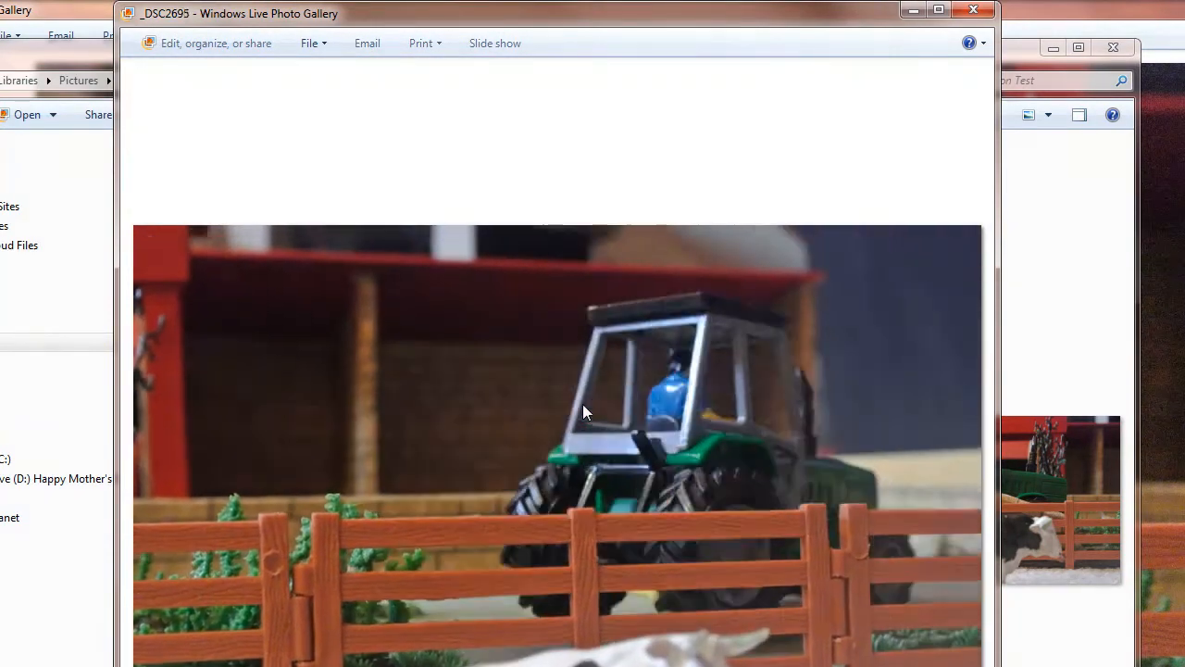
pyautogui.press('Right')
pyautogui.press('Right')
pyautogui.press('Right')
pyautogui.press('Right')
pyautogui.press('Right')
pyautogui.press('Right')
pyautogui.press('Right')
pyautogui.press('Right')
pyautogui.press('Right')
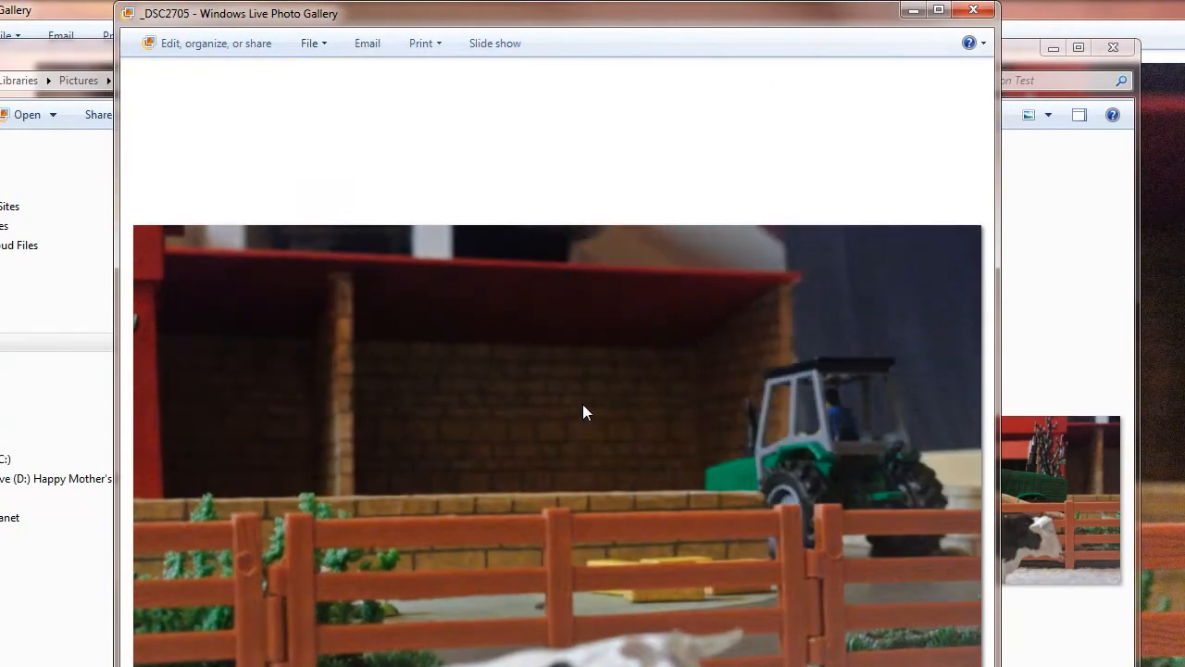
pyautogui.press('Right')
pyautogui.press('Right')
pyautogui.press('Right')
pyautogui.press('Right')
pyautogui.press('Right')
pyautogui.press('Right')
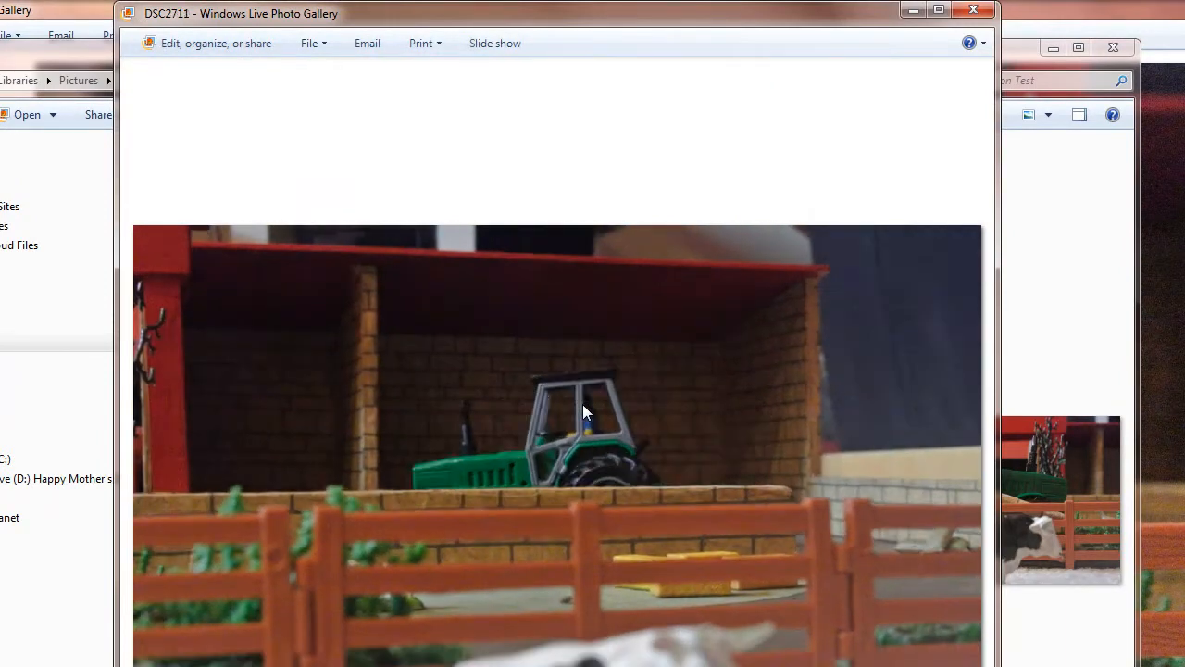
pyautogui.press('Right')
pyautogui.press('Right')
pyautogui.press('Right')
pyautogui.press('Right')
pyautogui.press('Right')
pyautogui.press('Right')
pyautogui.press('Right')
pyautogui.press('Right')
pyautogui.press('Right')
pyautogui.press('Right')
pyautogui.press('Right')
pyautogui.press('Right')
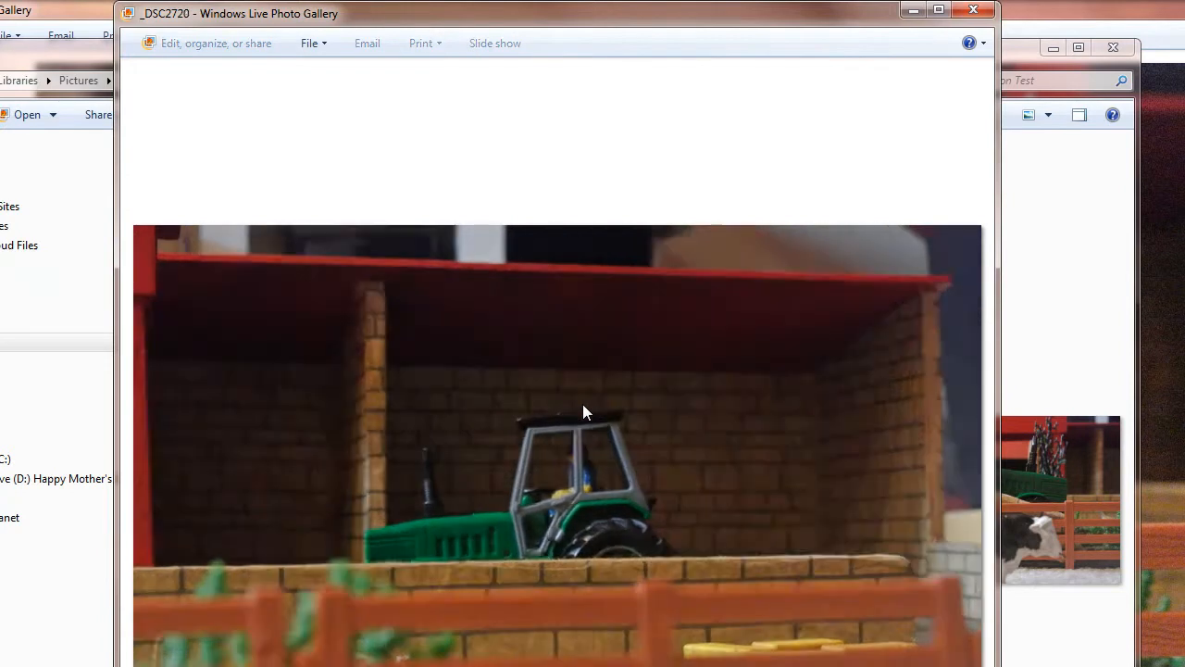
pyautogui.press('Right')
pyautogui.press('Right')
pyautogui.press('Right')
pyautogui.press('Right')
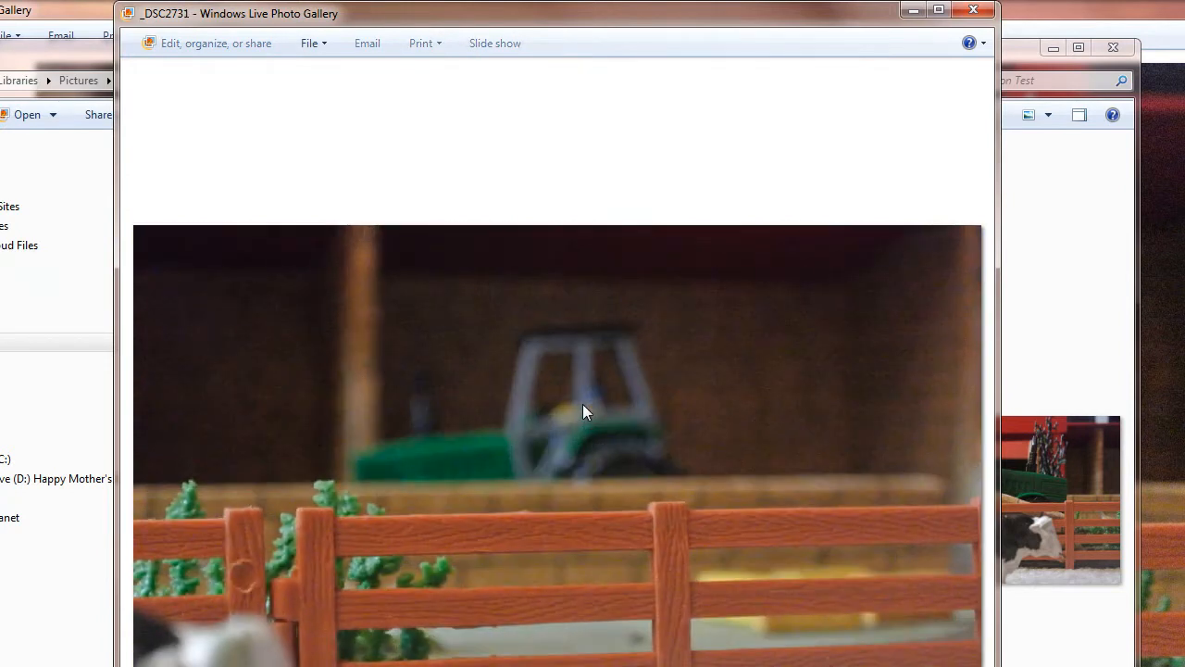
# Step: Flip backward through the stop-motion frames from _DSC2731 to _DSC2712 to review the tractor in the barn
pyautogui.press('Left')
pyautogui.press('Left')
pyautogui.press('Left')
pyautogui.press('Left')
pyautogui.press('Left')
pyautogui.press('Left')
pyautogui.press('Left')
pyautogui.press('Left')
pyautogui.press('Left')
pyautogui.press('Left')
pyautogui.press('Left')
pyautogui.press('Left')
pyautogui.press('Left')
pyautogui.press('Left')
pyautogui.press('Left')
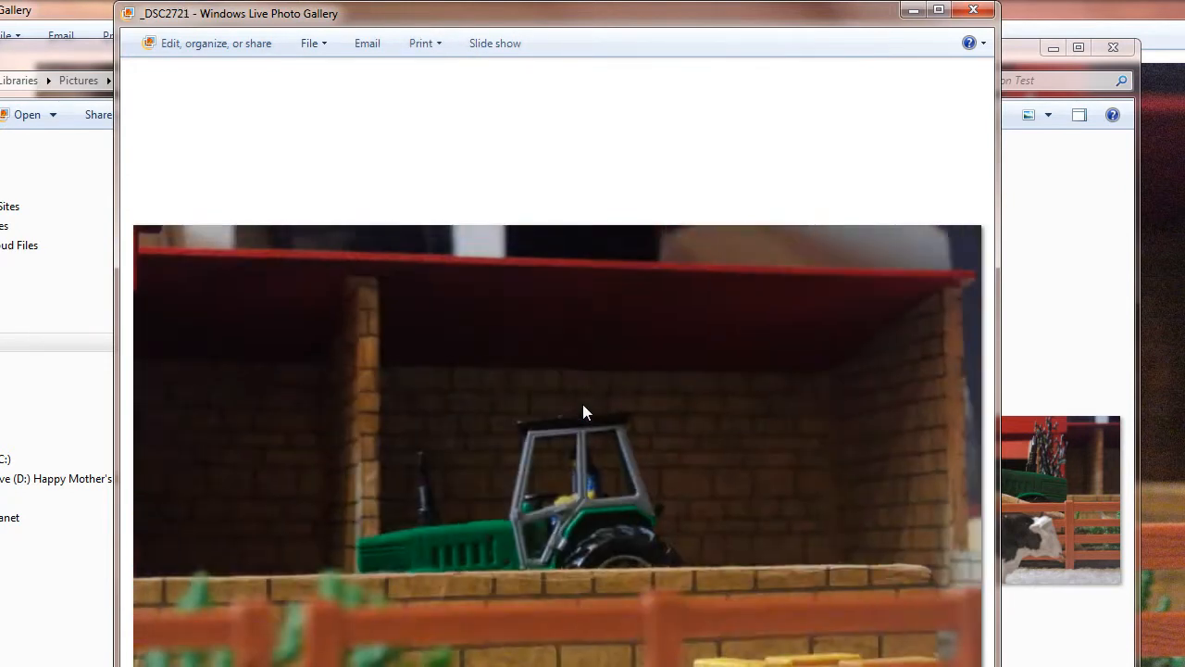
pyautogui.press('Left')
pyautogui.press('Left')
pyautogui.press('Left')
pyautogui.press('Left')
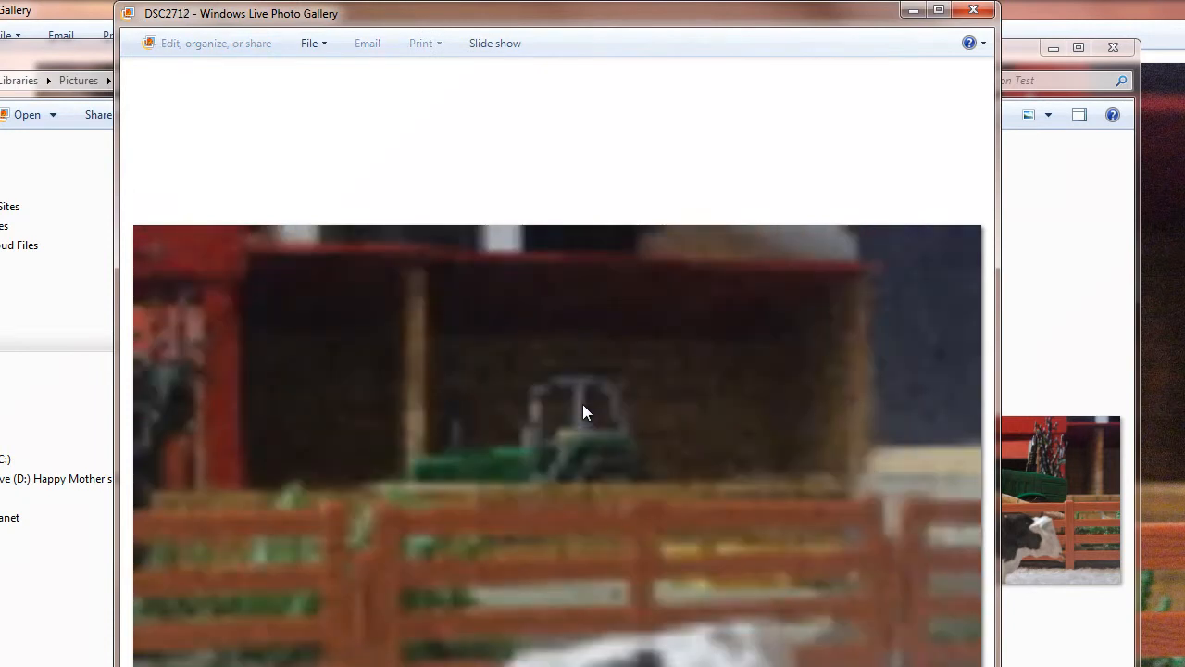
# Step: Flip forward through the frames from _DSC2712 to _DSC2732 to examine the change in focus and framing around the barn
pyautogui.press('Right')
pyautogui.press('Right')
pyautogui.press('Right')
pyautogui.press('Right')
pyautogui.press('Right')
pyautogui.press('Right')
pyautogui.press('Right')
pyautogui.press('Right')
pyautogui.press('Right')
pyautogui.press('Right')
pyautogui.press('Right')
pyautogui.press('Right')
pyautogui.press('Right')
pyautogui.press('Right')
pyautogui.press('Right')
pyautogui.press('Right')
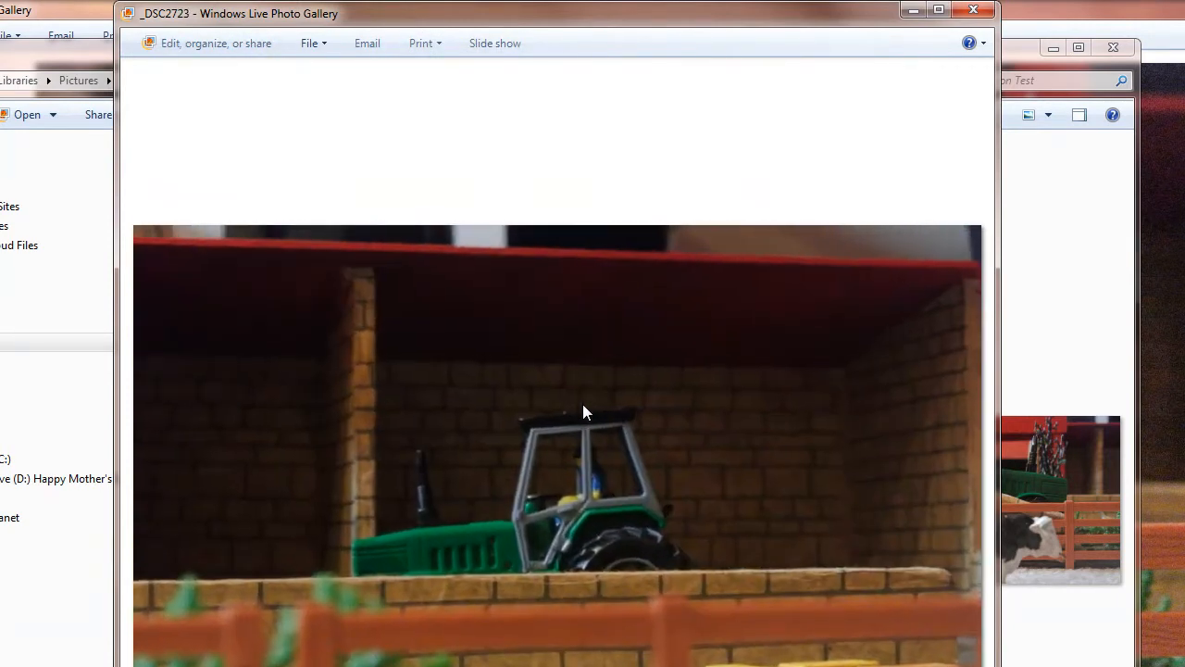
pyautogui.press('Right')
pyautogui.press('Right')
pyautogui.press('Right')
pyautogui.press('Right')
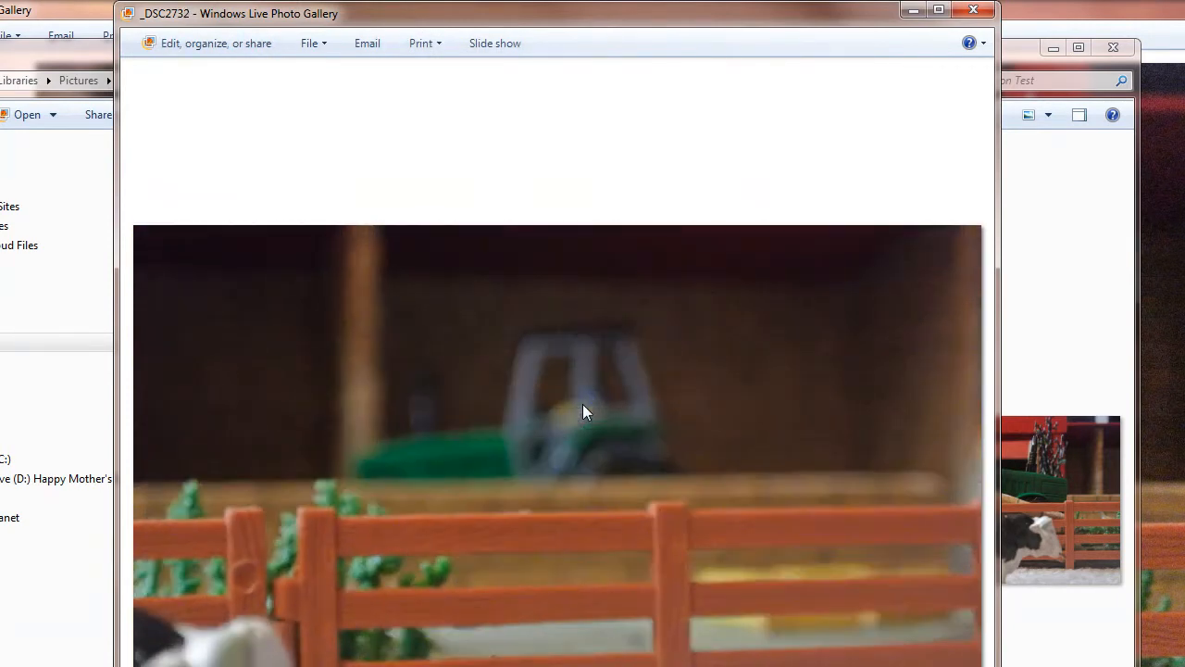
# Step: Go back to _DSC2730 and advance through the frames to _DSC2736 to examine the focus shift and the cow's entrance
pyautogui.press('Left')
pyautogui.press('Left')
pyautogui.press('Left')
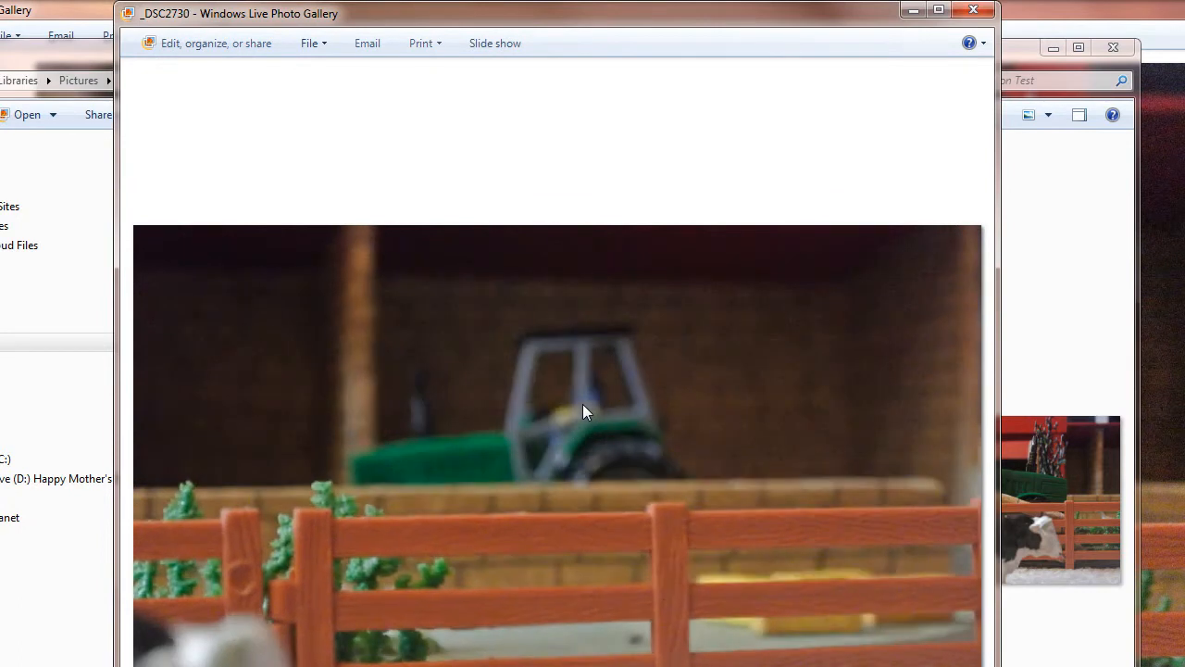
pyautogui.press('Right')
pyautogui.press('Right')
pyautogui.press('Right')
pyautogui.press('Right')
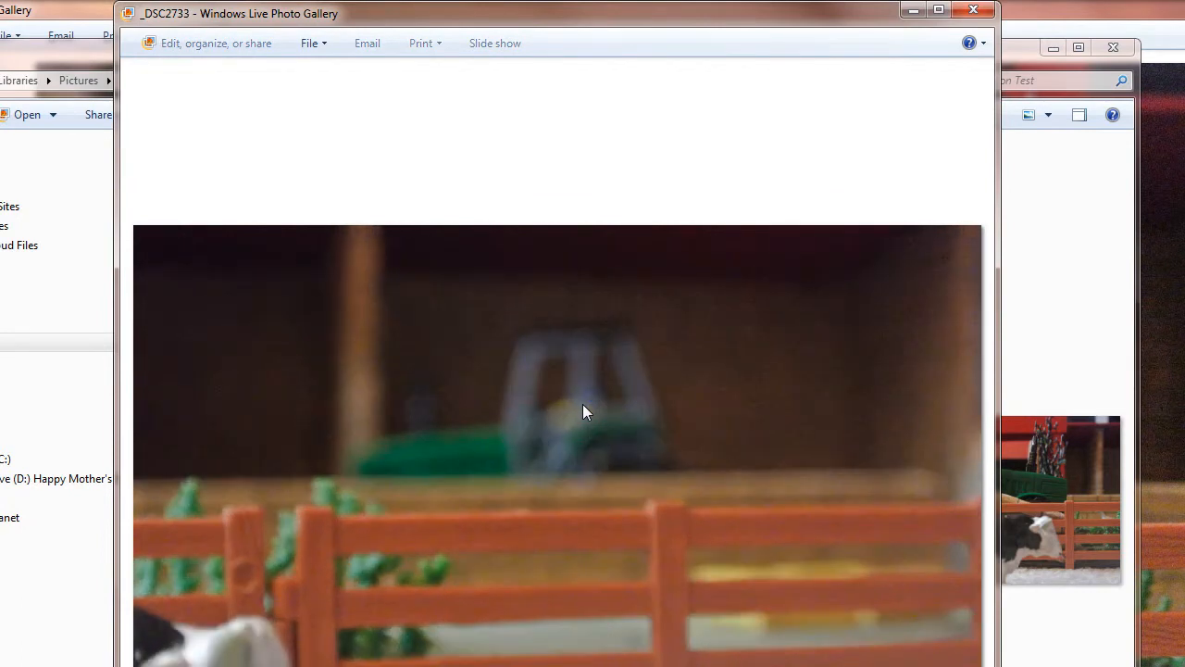
pyautogui.press('Right')
pyautogui.press('Right')
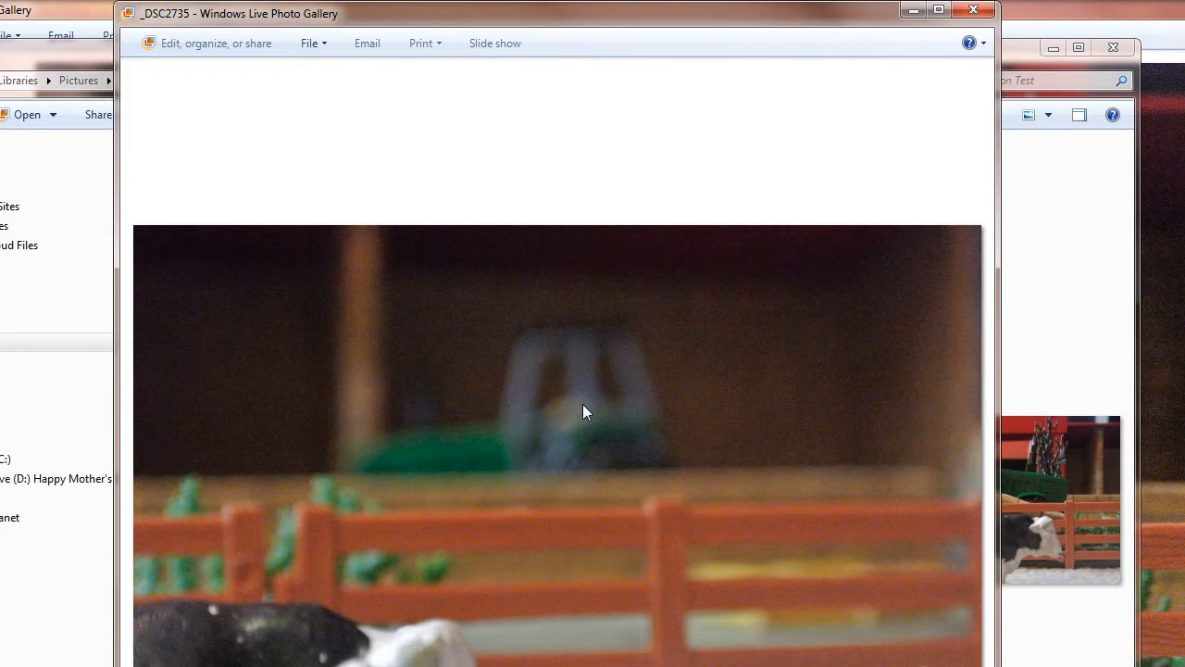
pyautogui.press('Right')
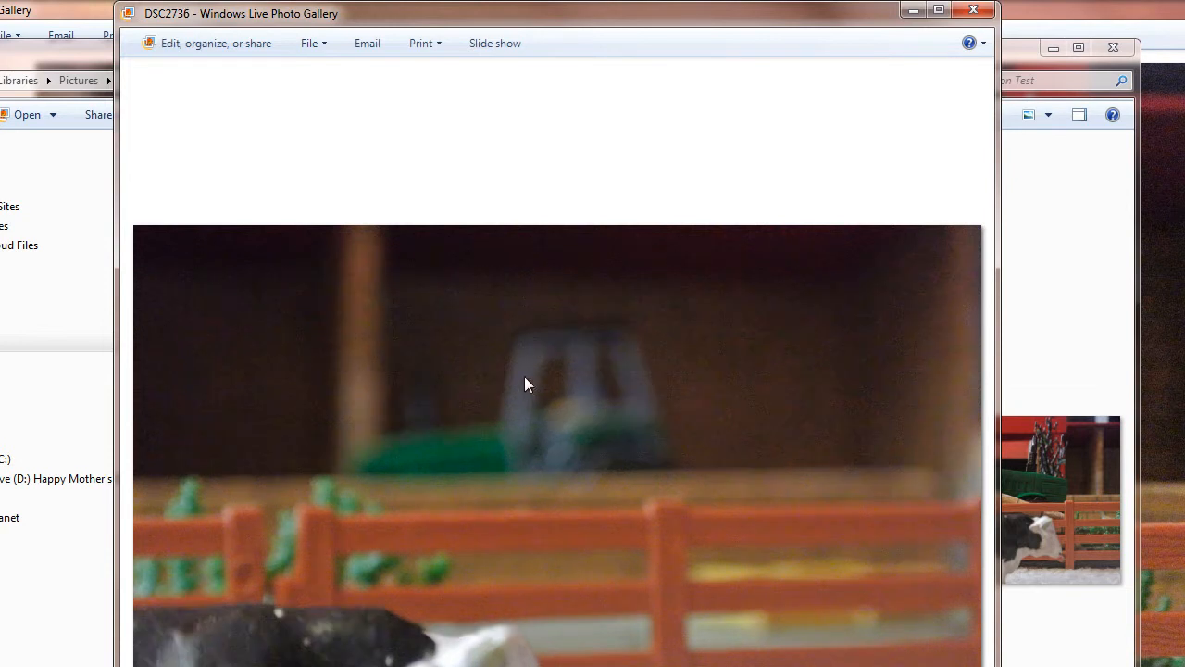
# Step: Maximize the photo viewer and advance from _DSC2736 to the frame showing the front of the tractor
pyautogui.moveTo(457, 27); pyautogui.dragTo(465, 9)
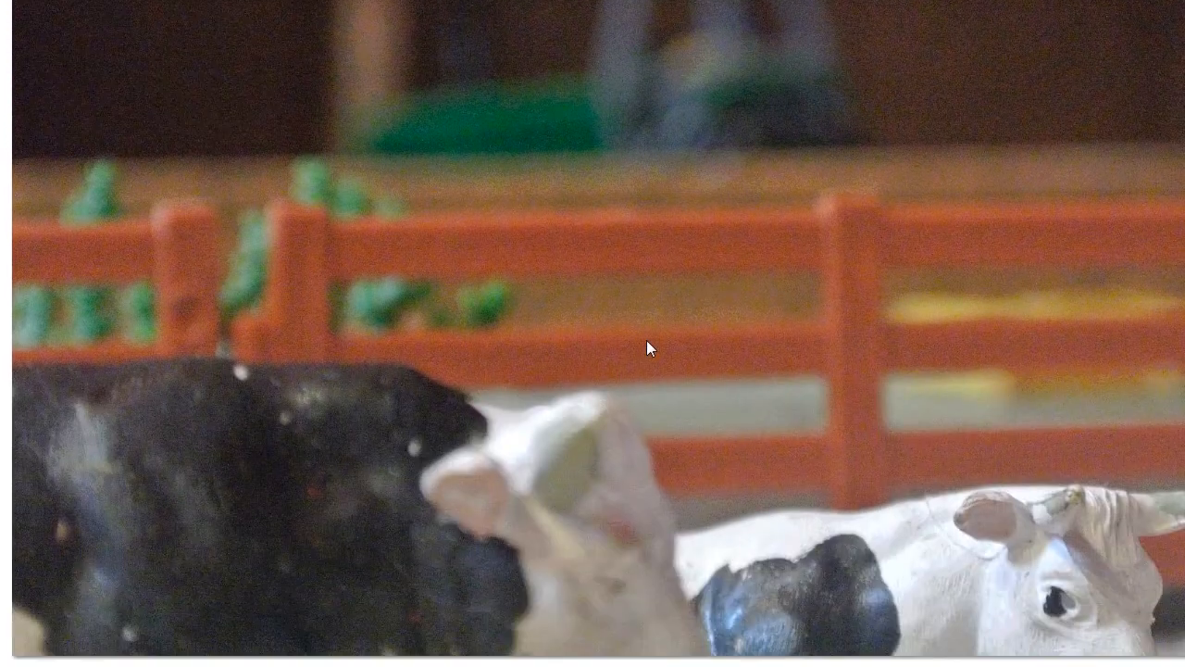
pyautogui.press('Right')
pyautogui.press('Right')
pyautogui.press('Right')
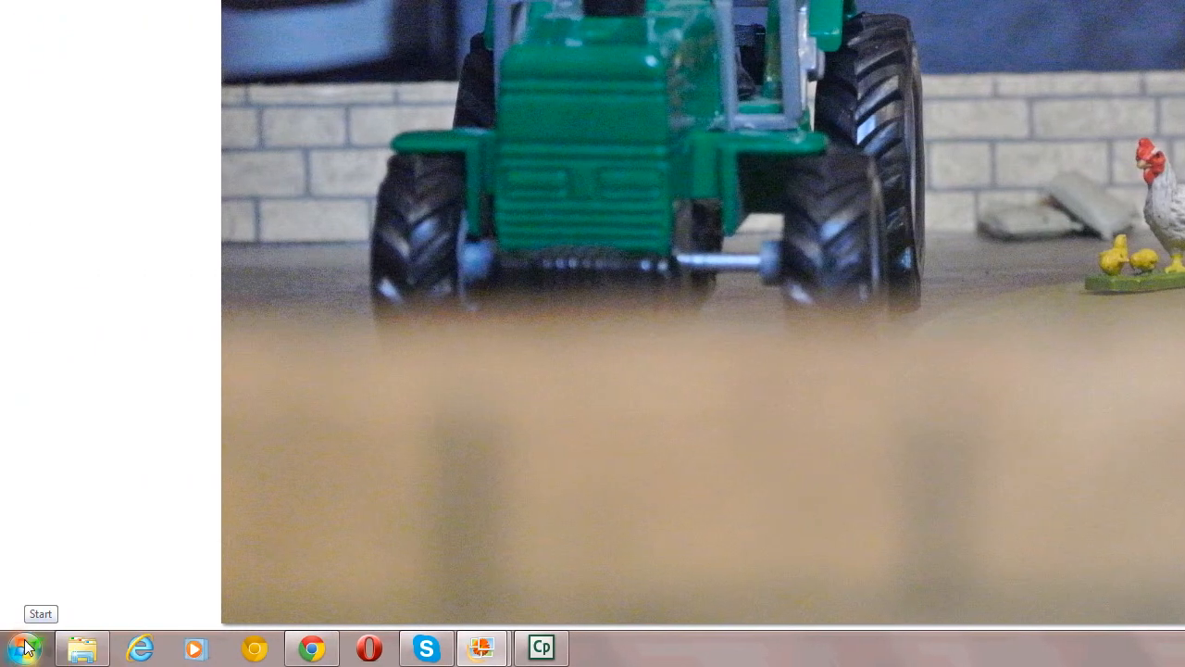
# Step: Launch Adobe Premiere Pro CS6 from the Adobe Master Collection CS6 and close all Windows Live Photo Gallery windows
pyautogui.click(25, 647)
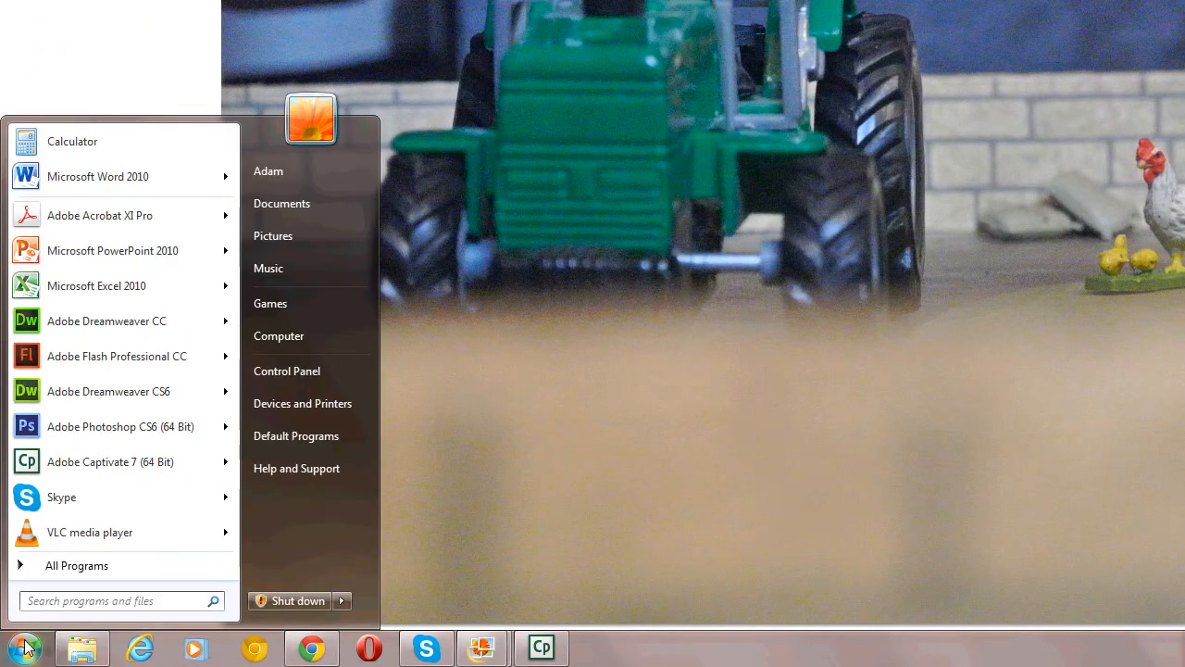
pyautogui.click(21, 571)
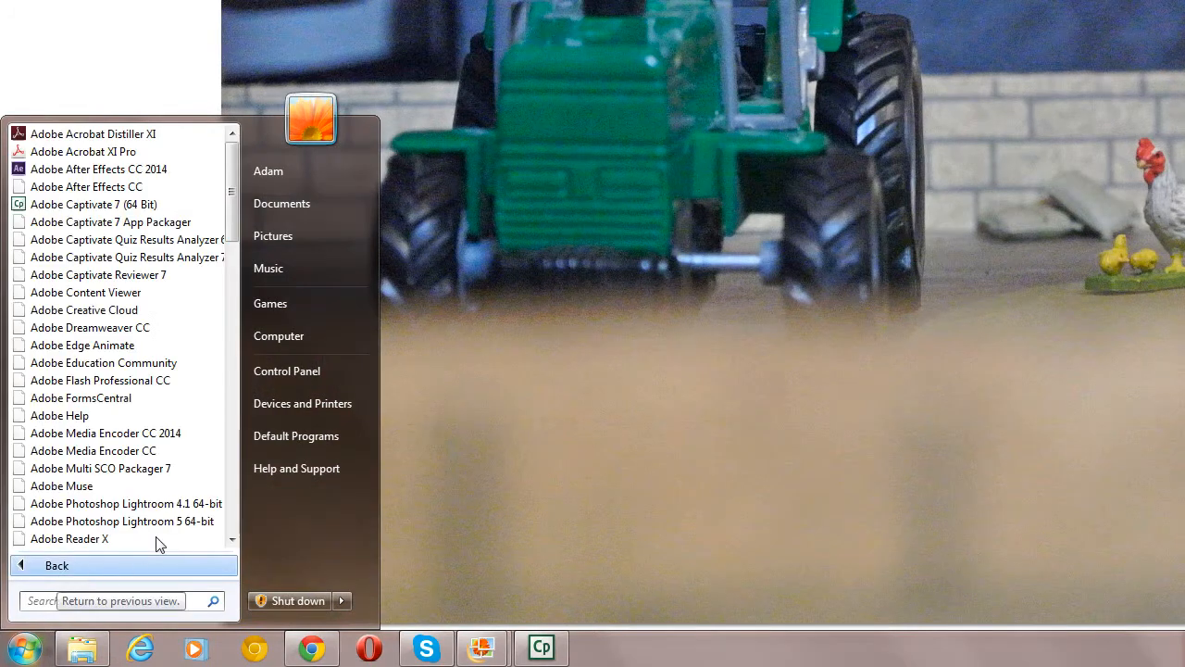
pyautogui.moveTo(236, 226); pyautogui.dragTo(238, 381)
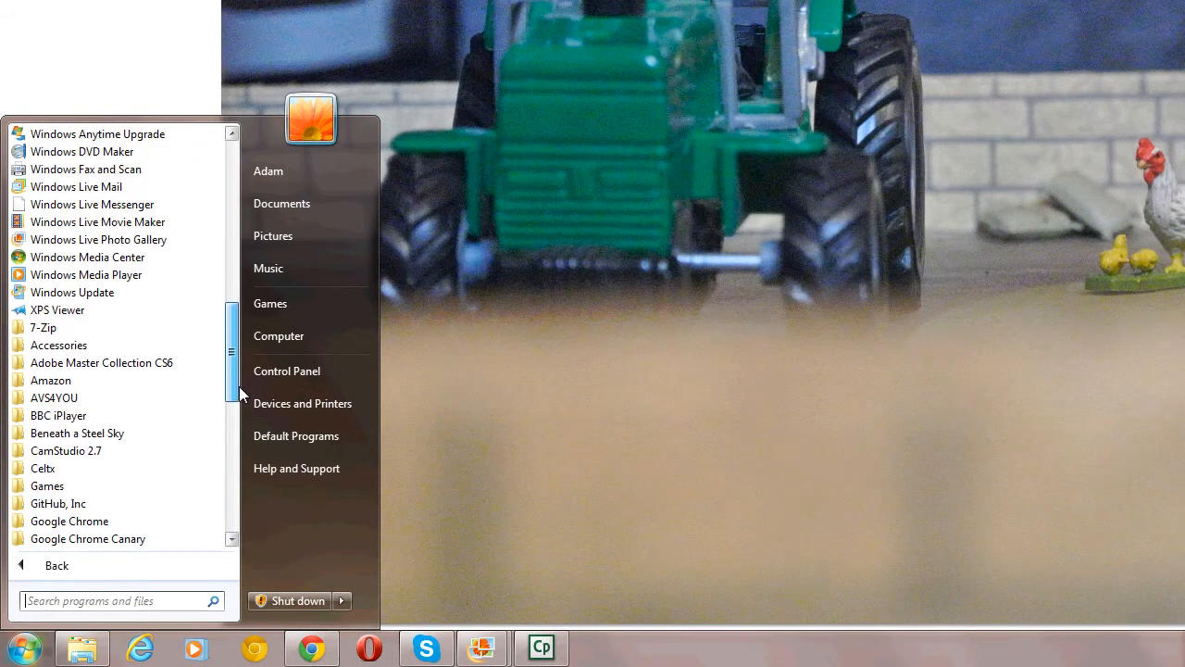
pyautogui.click(185, 366)
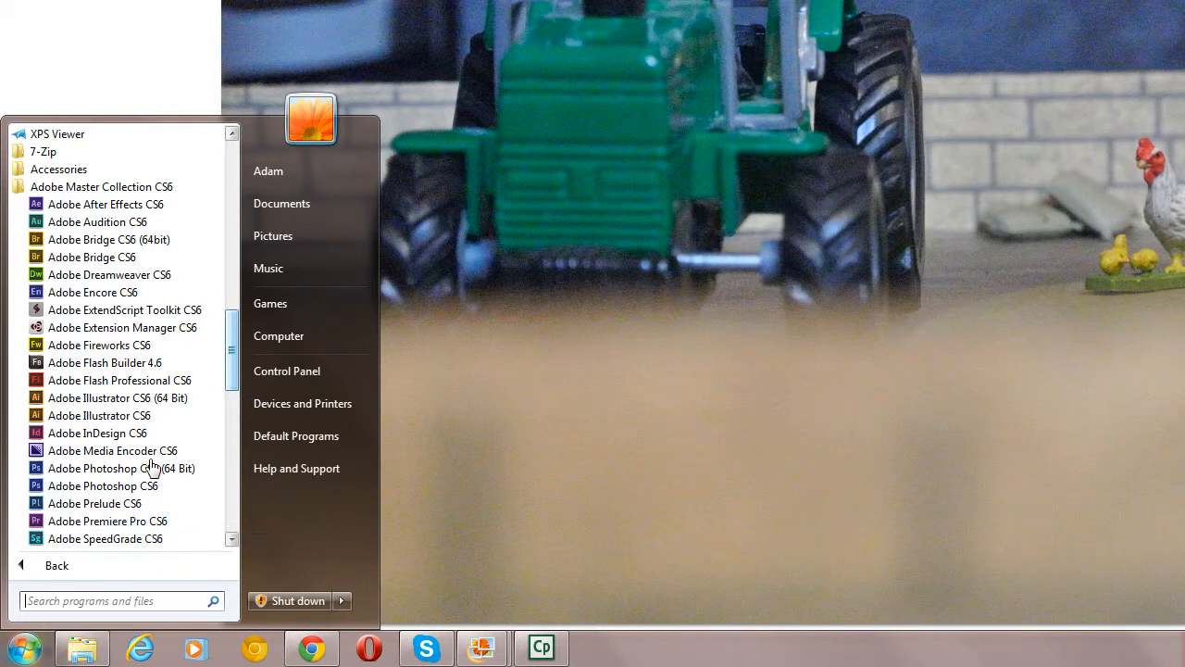
pyautogui.click(151, 521)
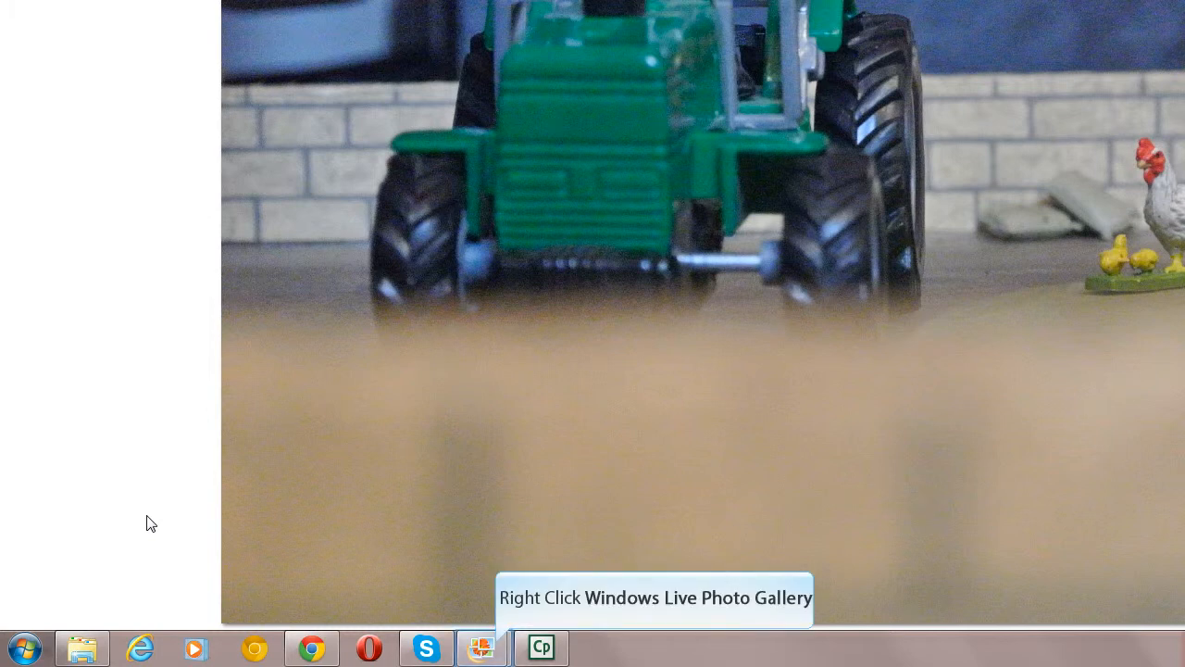
pyautogui.rightClick(498, 652)
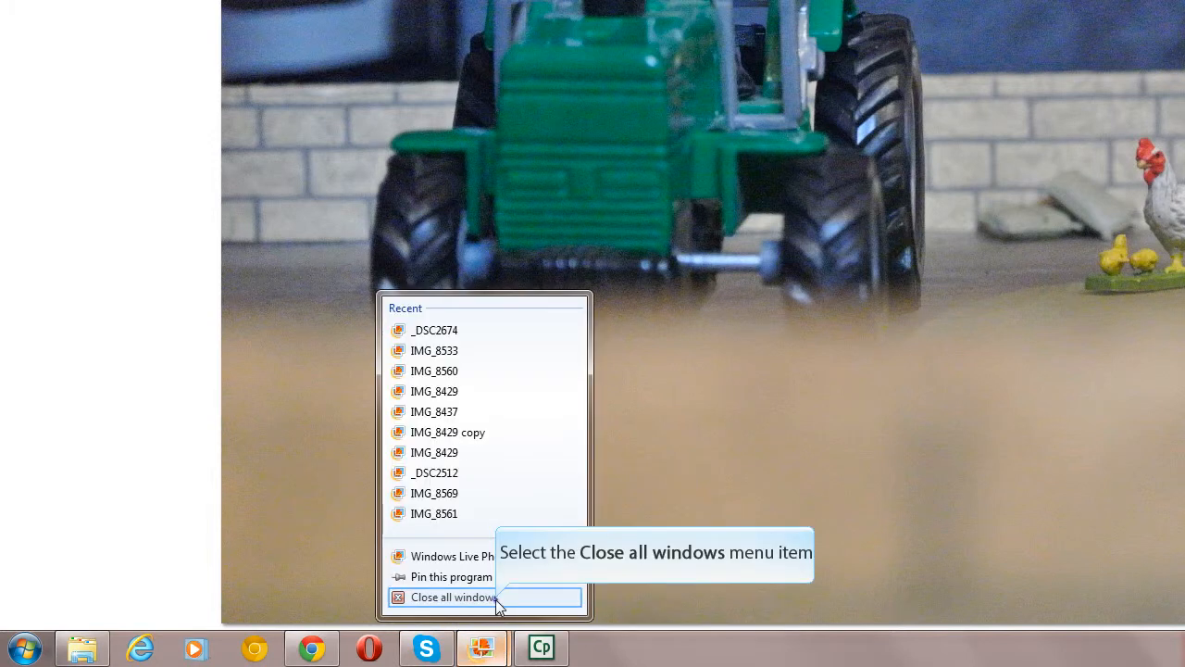
pyautogui.click(495, 599)
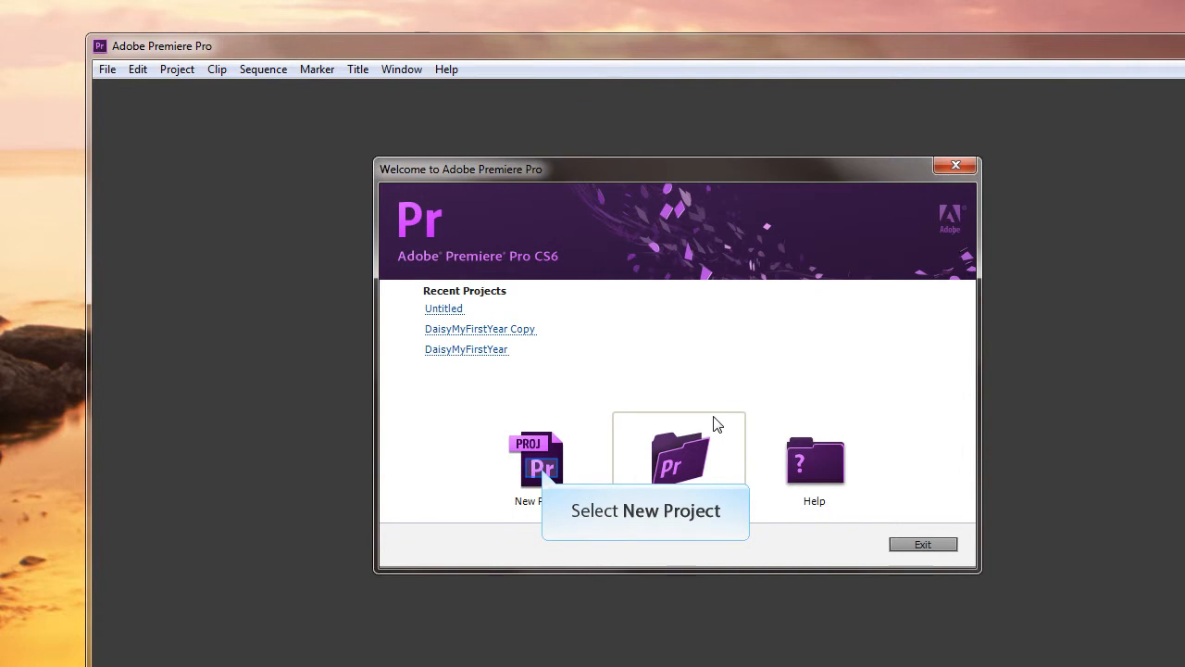
# Step: Start a new project and set its location to a newly created StopMotion folder on Local Disk (C:)
pyautogui.click(542, 458)
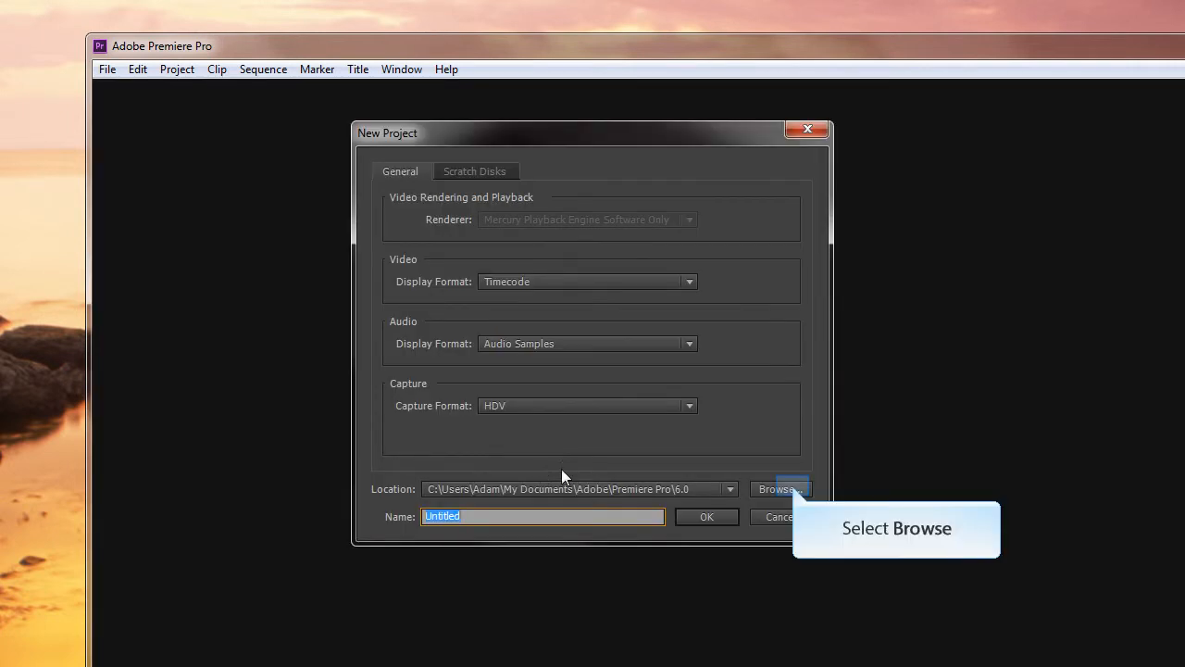
pyautogui.click(791, 489)
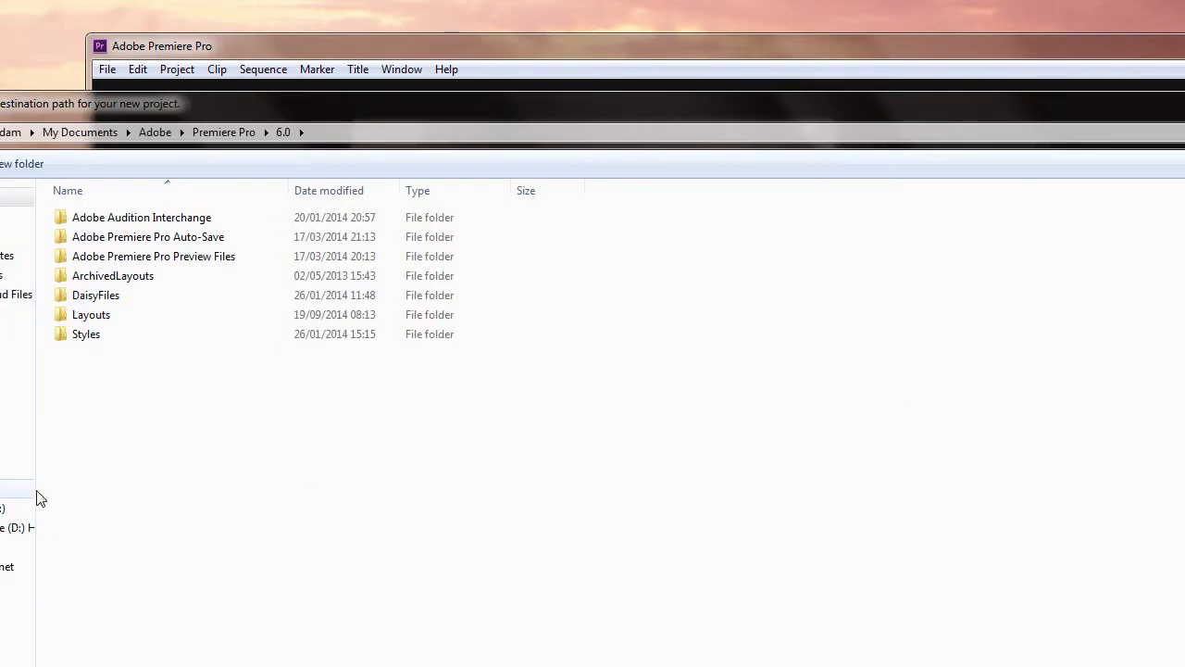
pyautogui.click(79, 421)
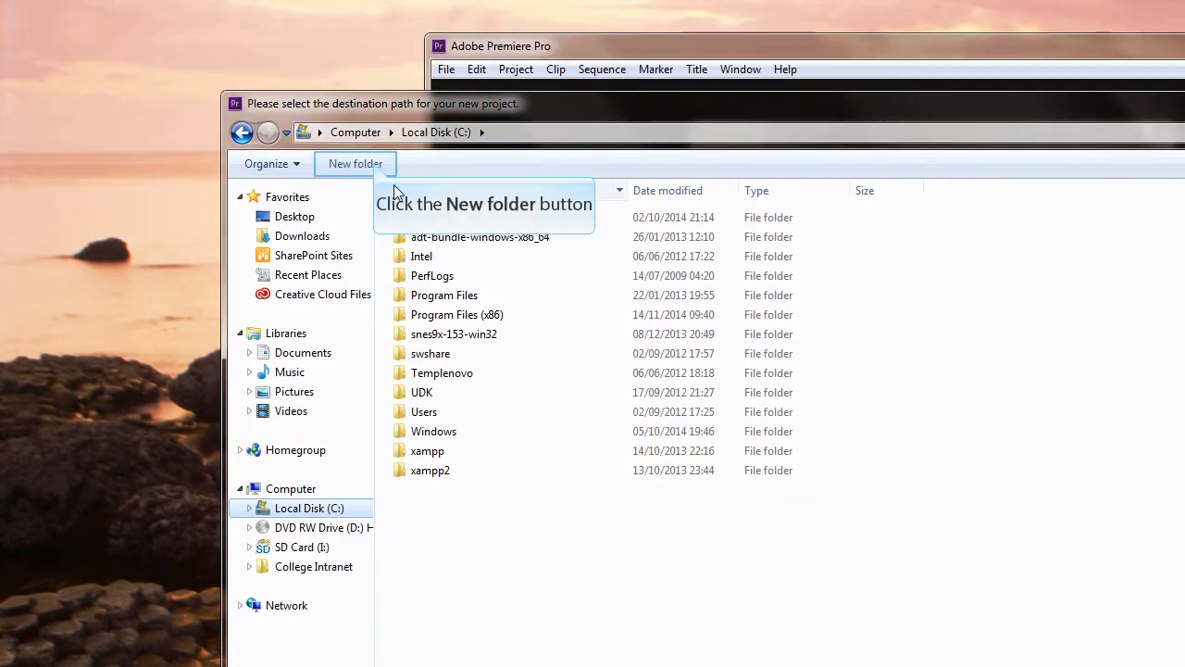
pyautogui.click(374, 164)
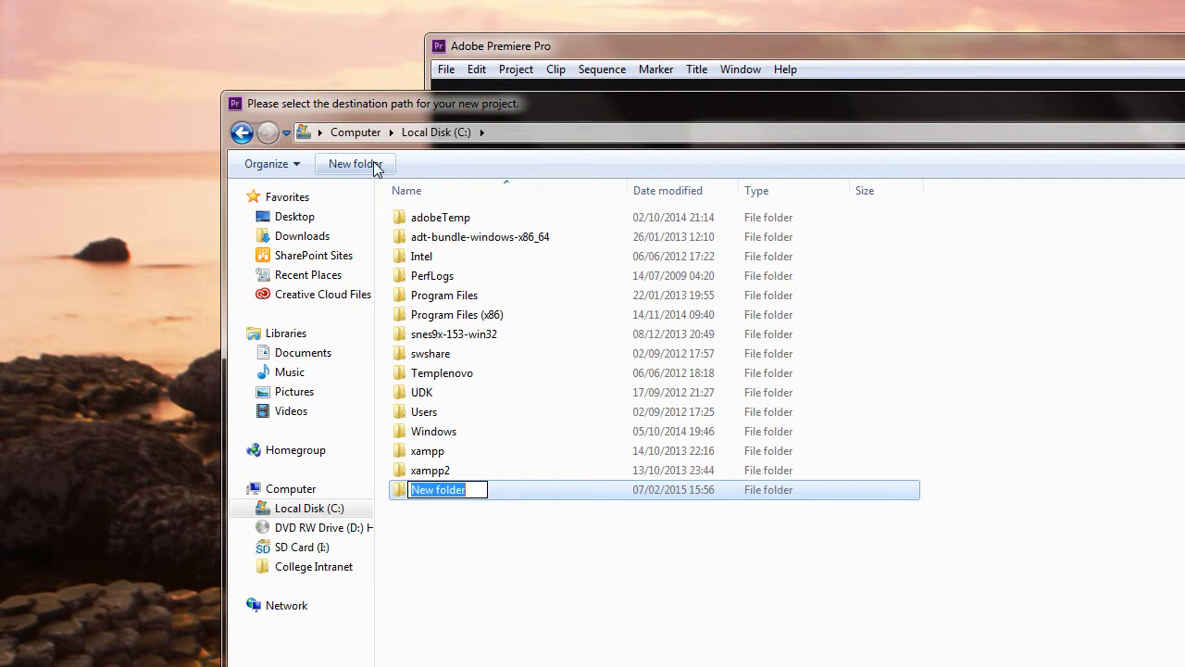
pyautogui.write('T')
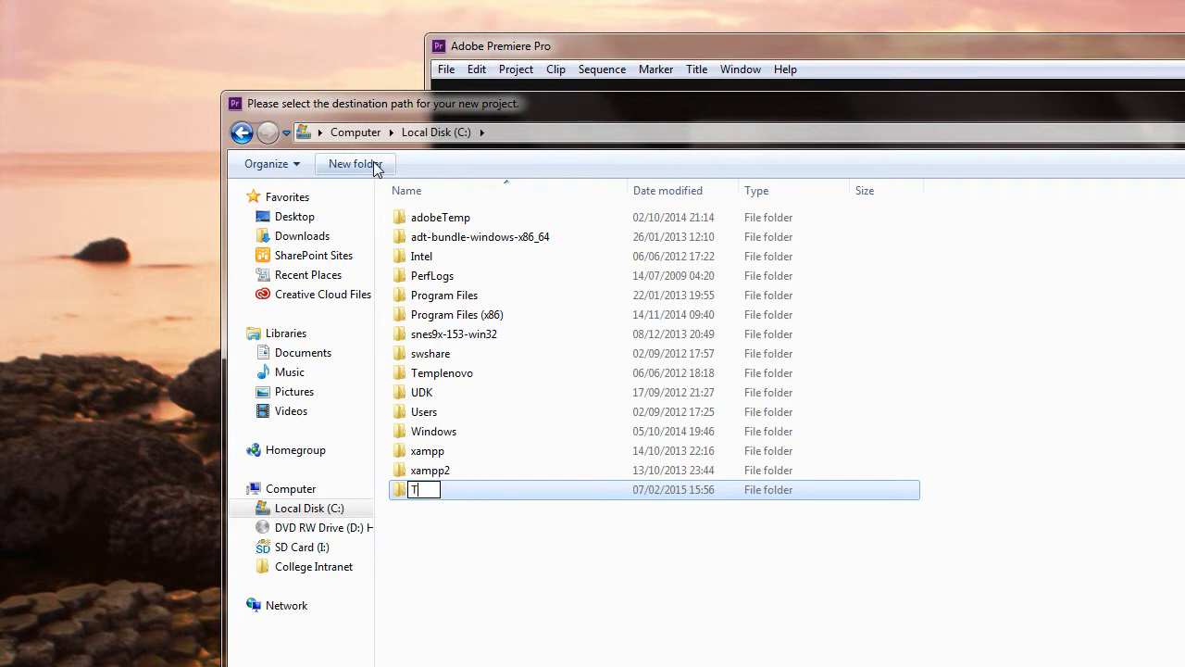
pyautogui.press('BackSpace')
pyautogui.write('StopMotion')
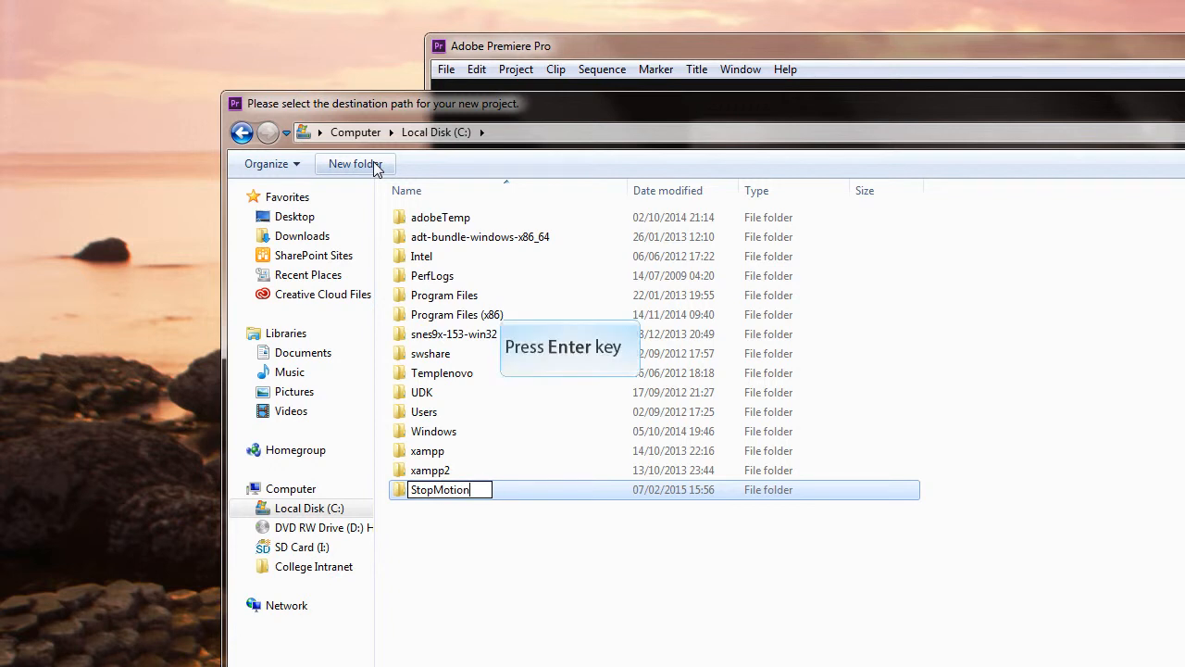
pyautogui.press('Return')
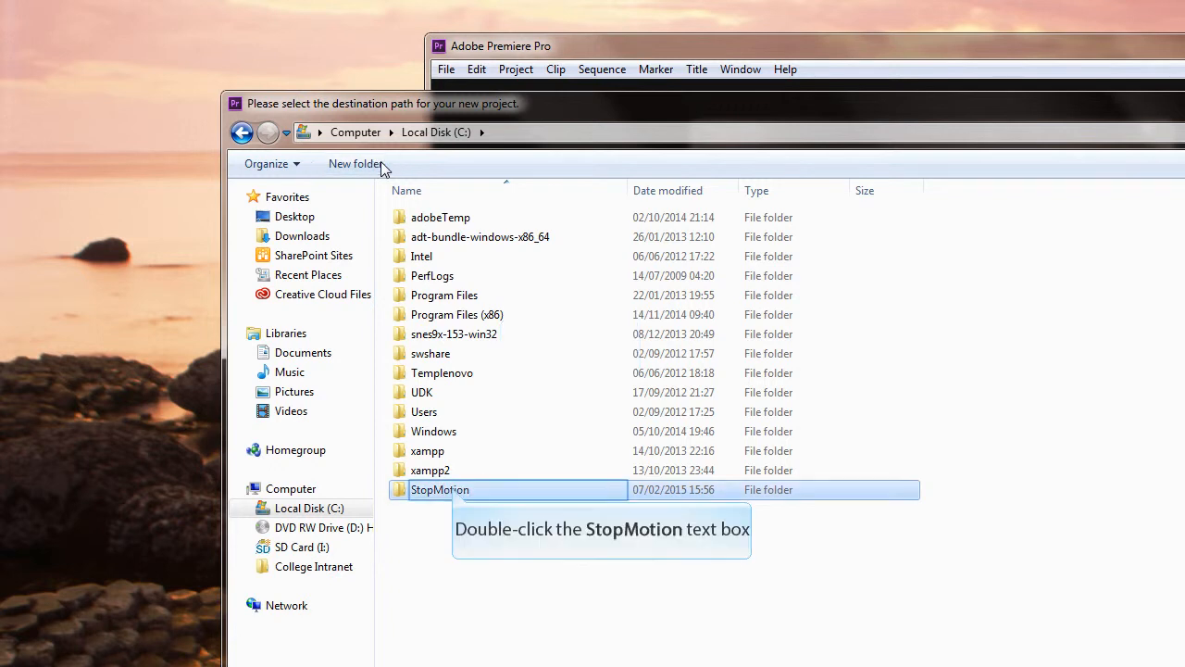
pyautogui.doubleClick(453, 491)
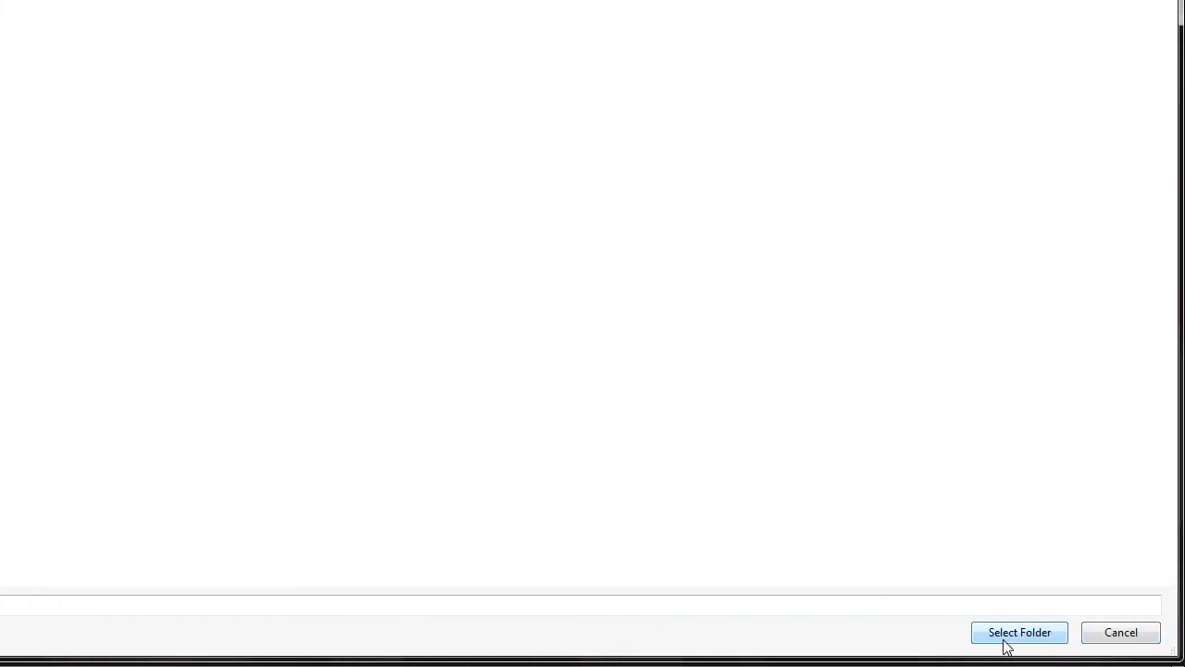
pyautogui.click(1006, 645)
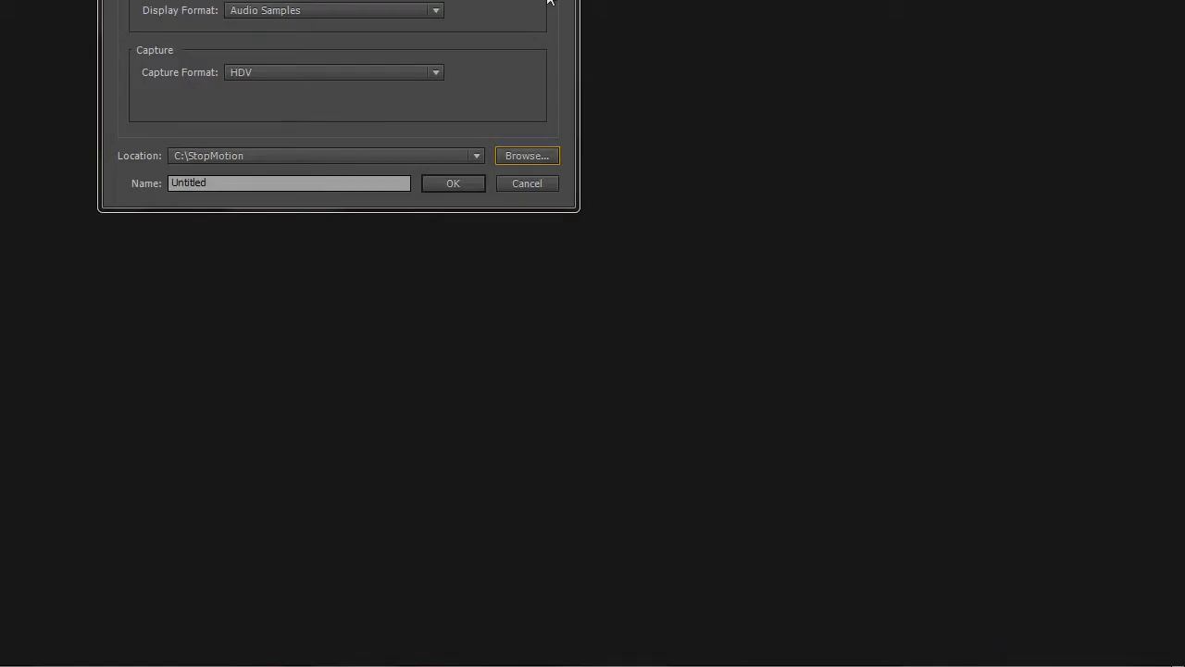
# Step: Review the new project's scratch disk paths and its video display format options
pyautogui.click(303, 0)
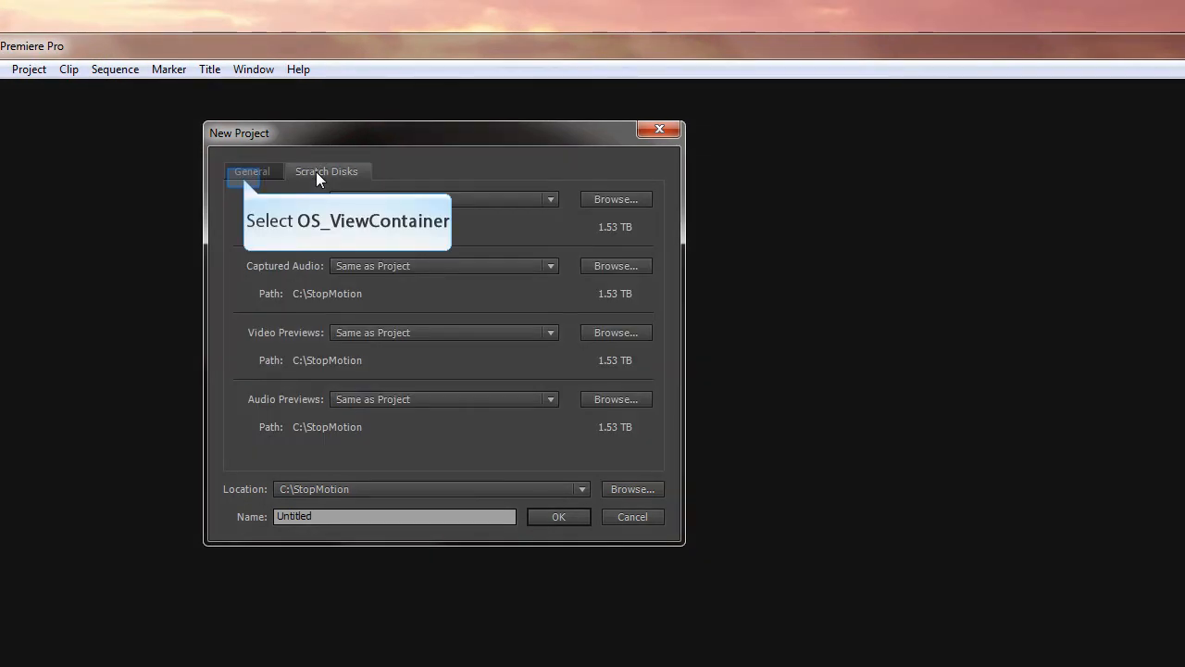
pyautogui.click(243, 176)
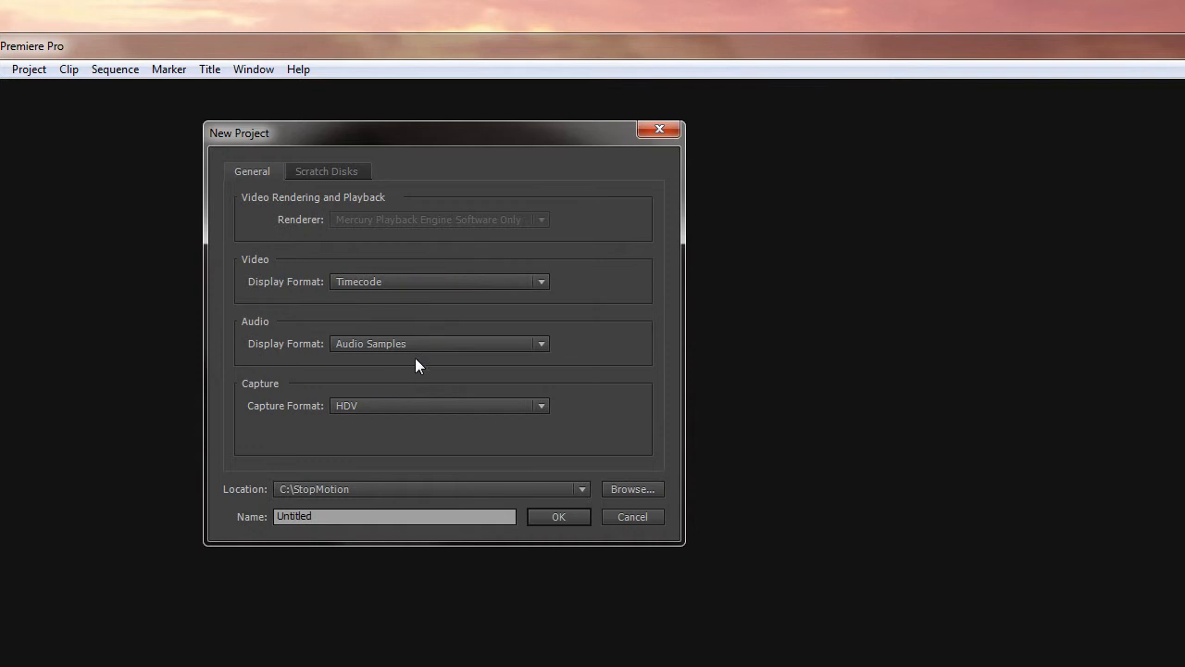
pyautogui.click(430, 280)
pyautogui.click(426, 280)
# Step: Name the project STopMotion1 and confirm the new project settings
pyautogui.click(383, 517)
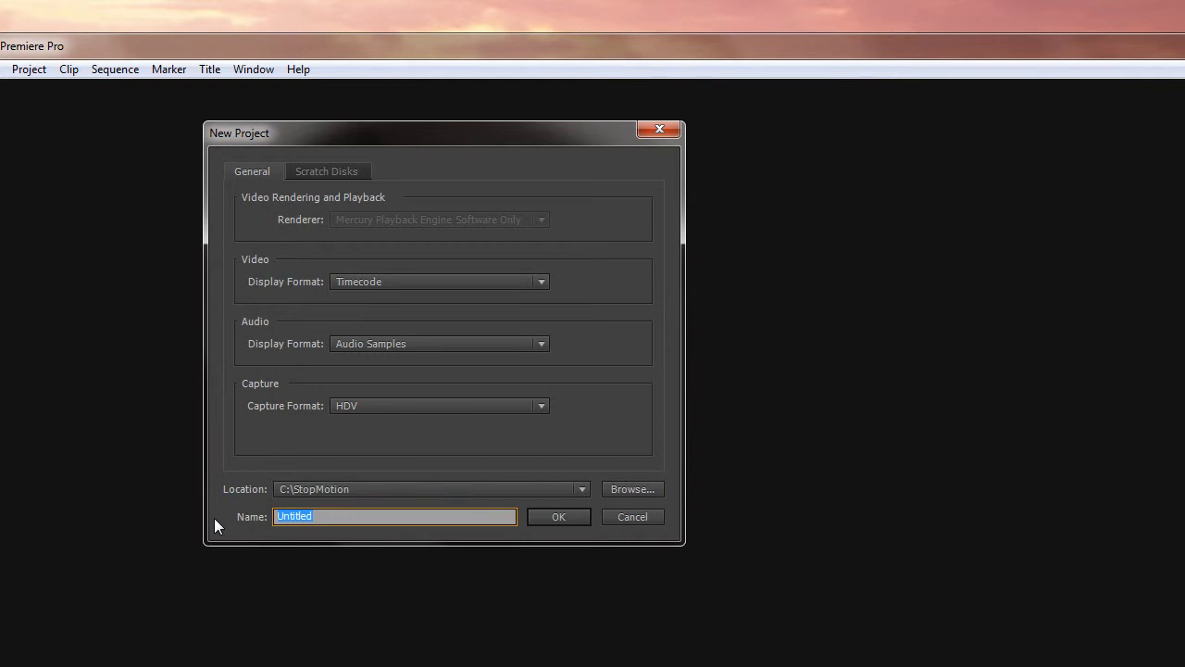
pyautogui.write('STopMotion1')
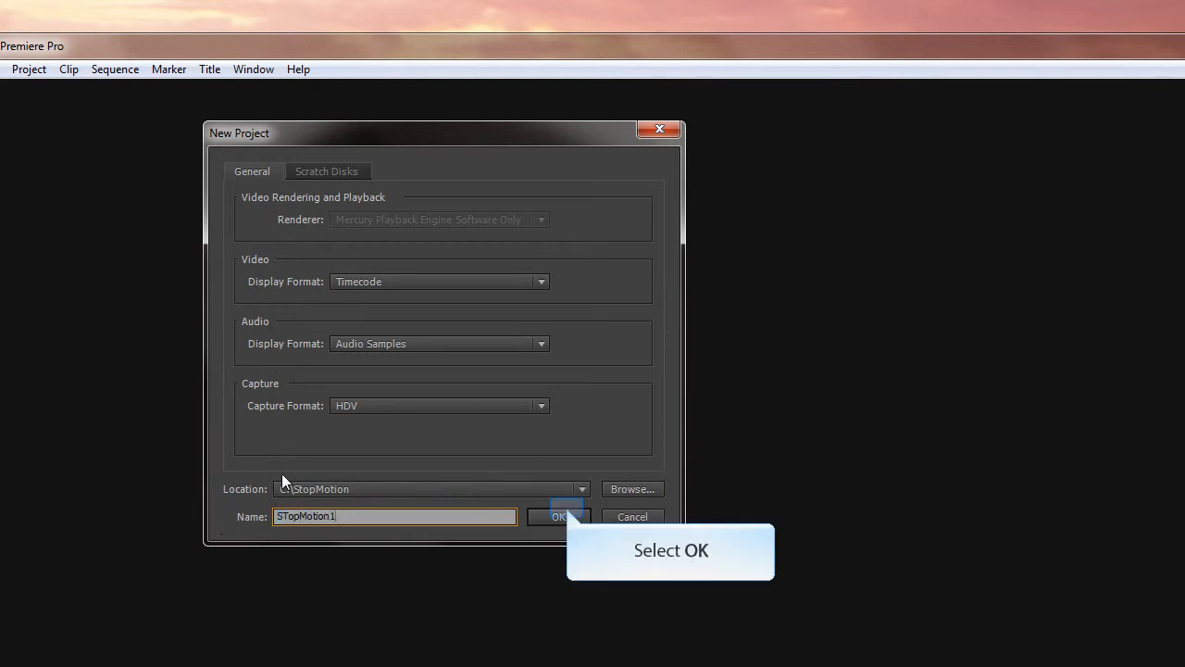
pyautogui.click(561, 515)
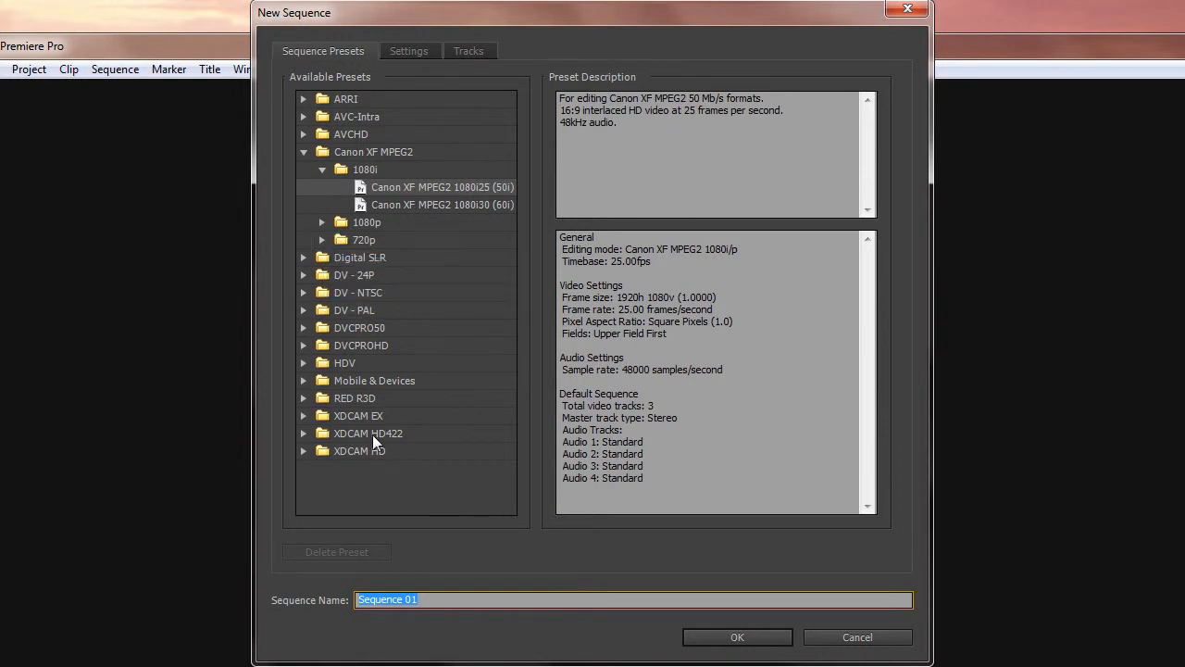
# Step: Create Sequence 01 with the Canon XF MPEG2 720p24 preset
pyautogui.click(322, 240)
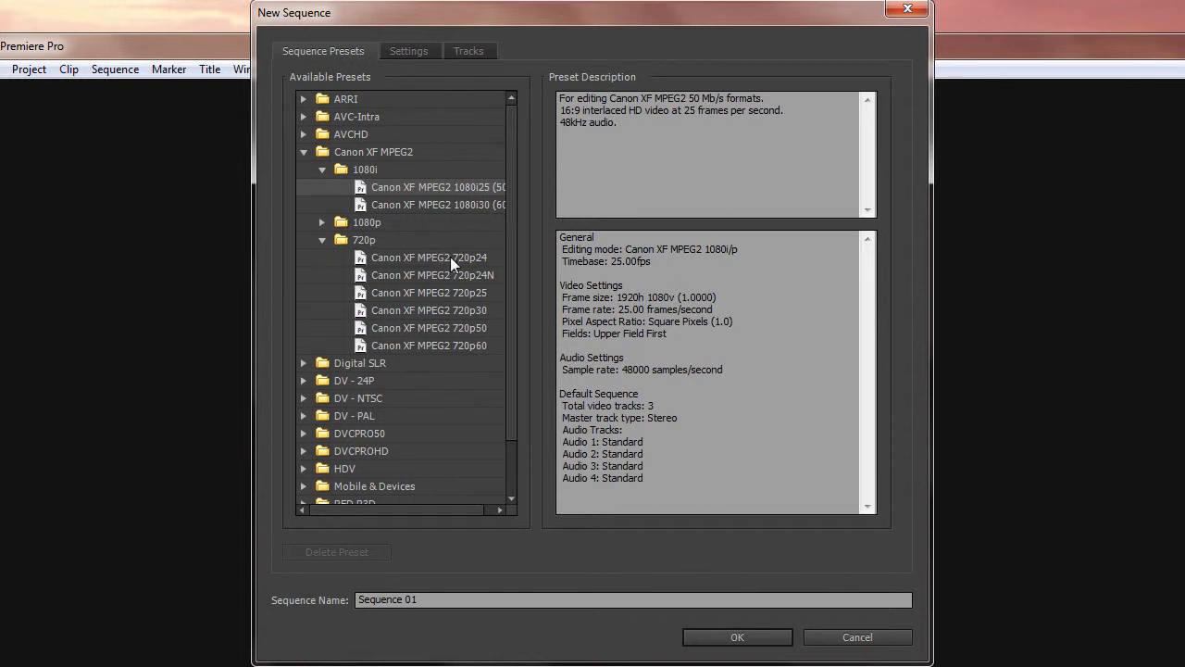
pyautogui.scroll(-3, 514, 335)
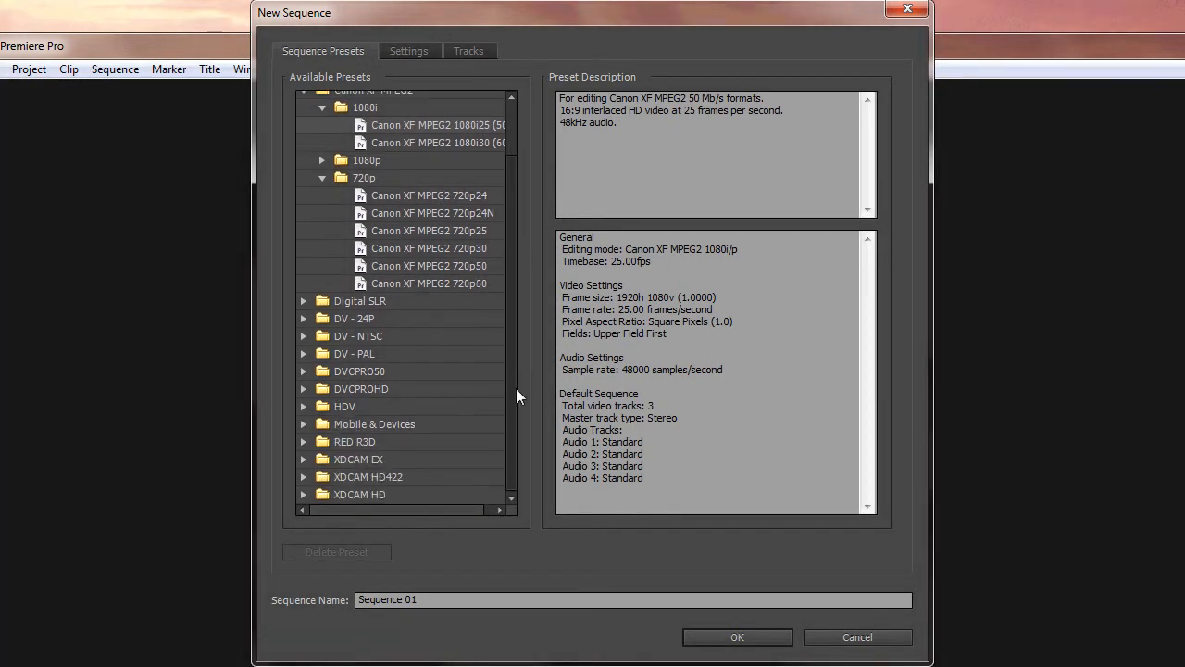
pyautogui.click(304, 424)
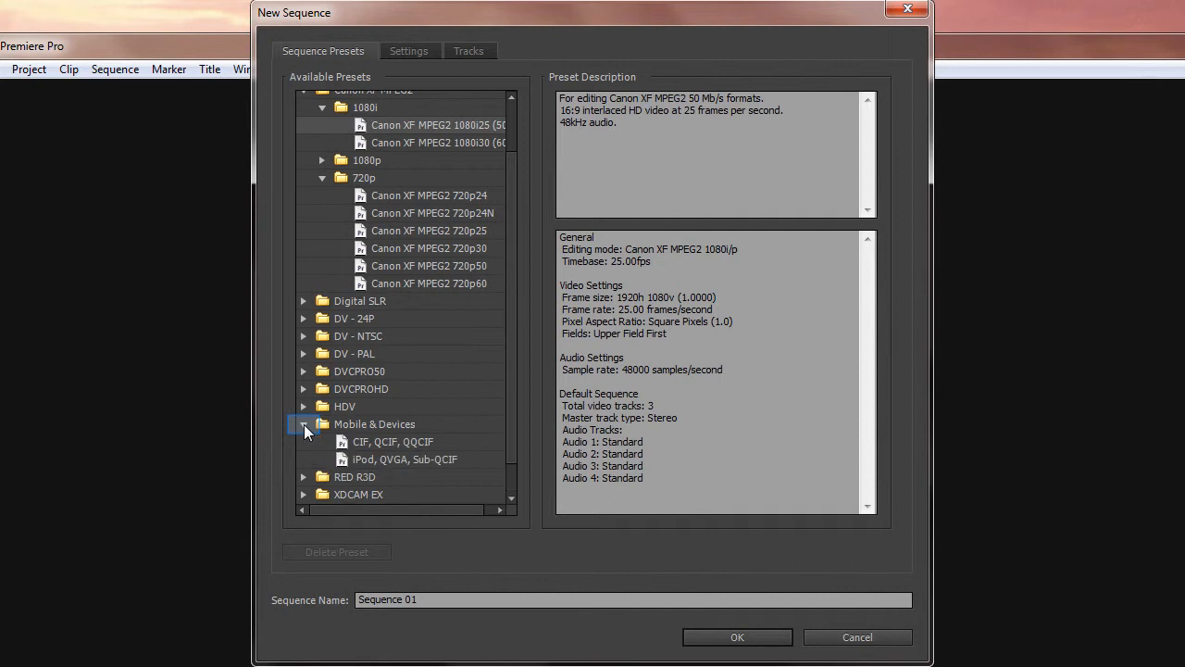
pyautogui.click(304, 424)
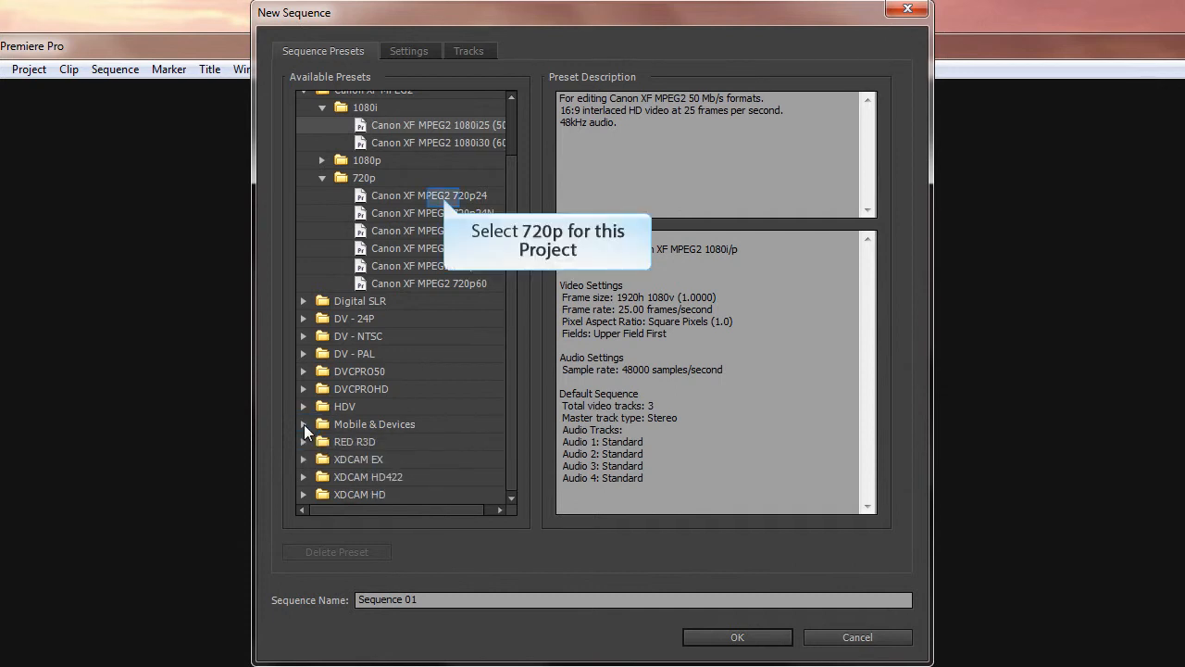
pyautogui.click(444, 198)
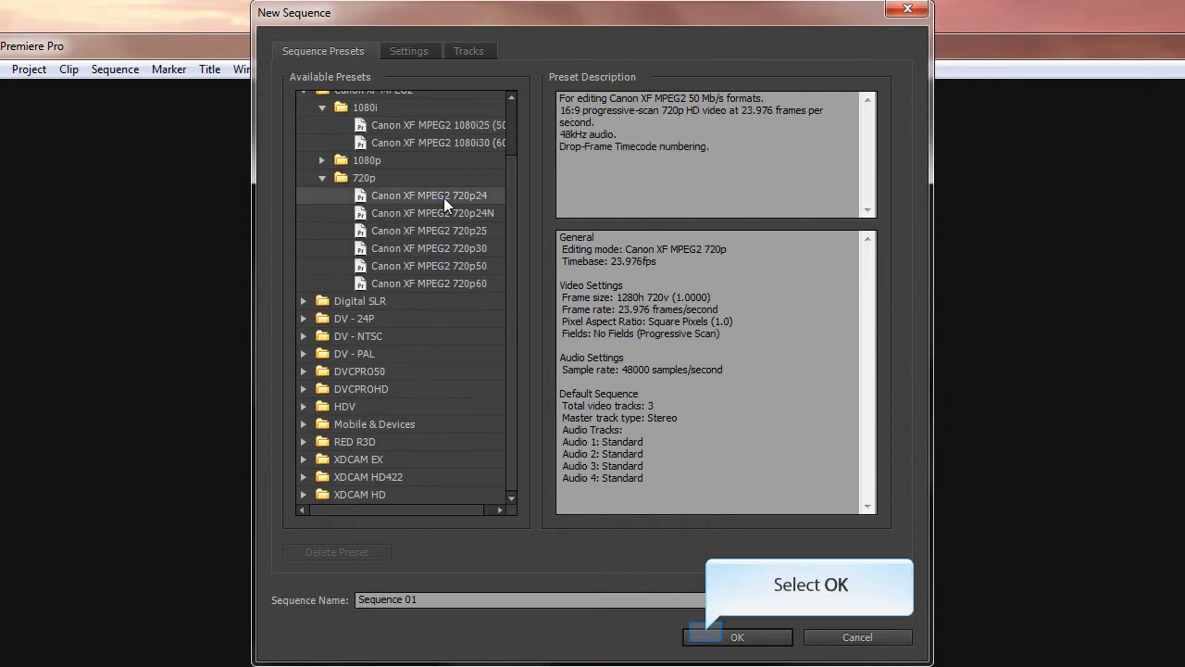
pyautogui.click(709, 637)
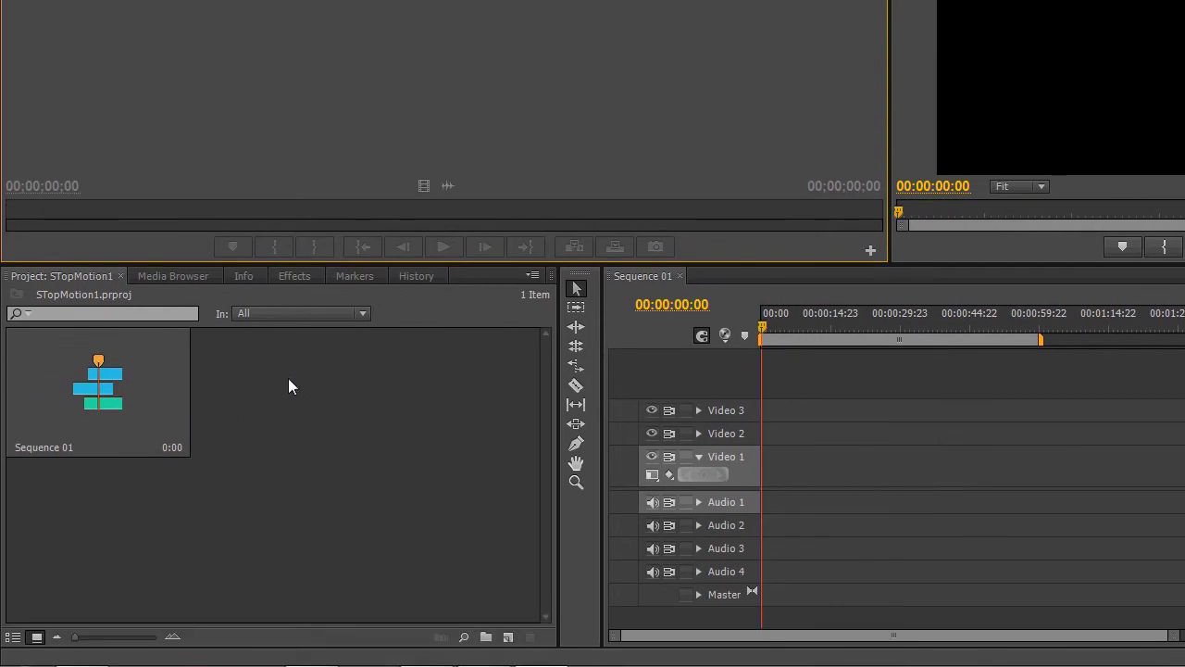
# Step: Create a new bin in the project and name it Angle1
pyautogui.rightClick(304, 379)
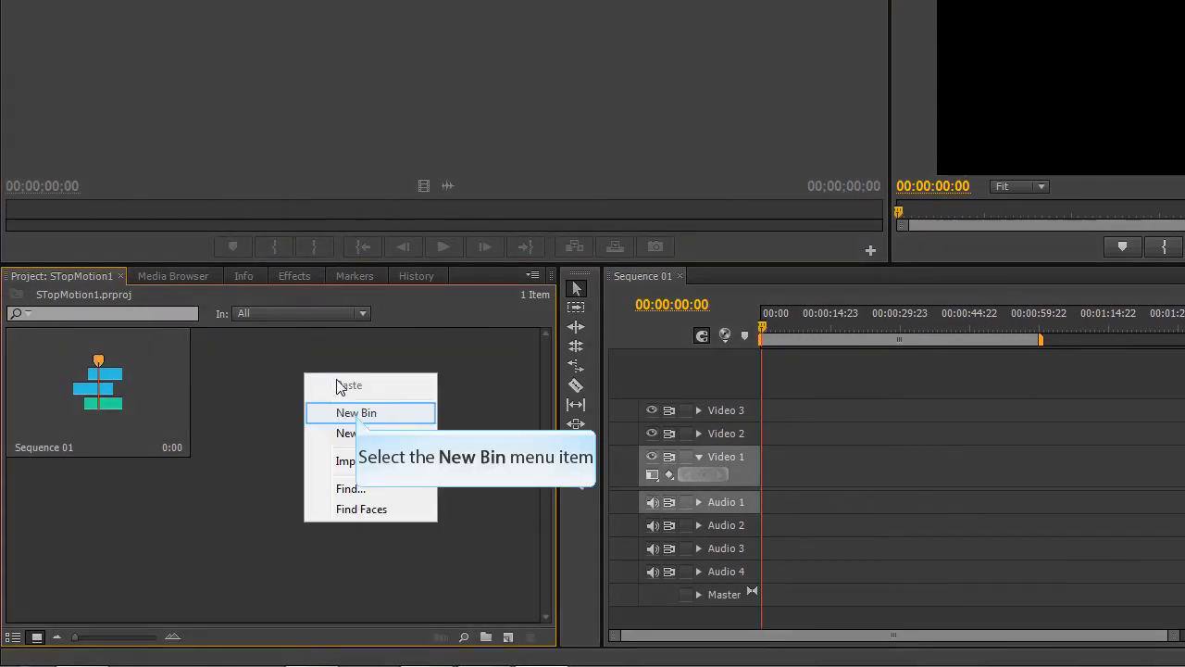
pyautogui.click(356, 412)
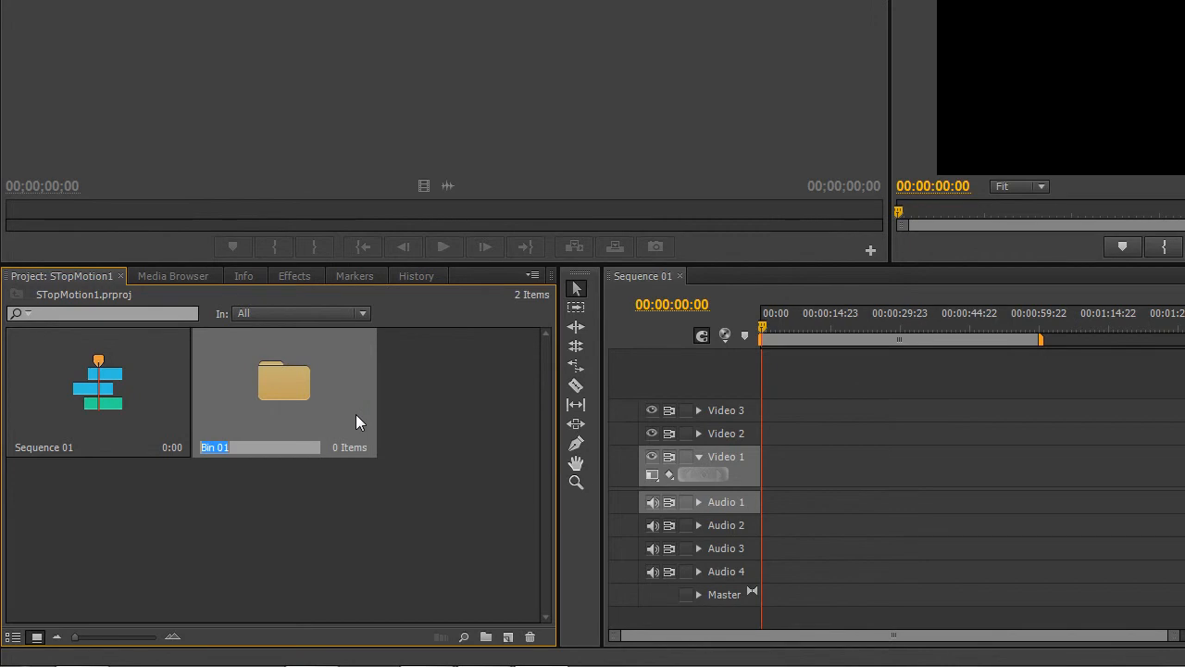
pyautogui.write('Sce')
pyautogui.press('BackSpace')
pyautogui.press('BackSpace')
pyautogui.press('BackSpace')
pyautogui.write('Angle1')
pyautogui.press('Return')
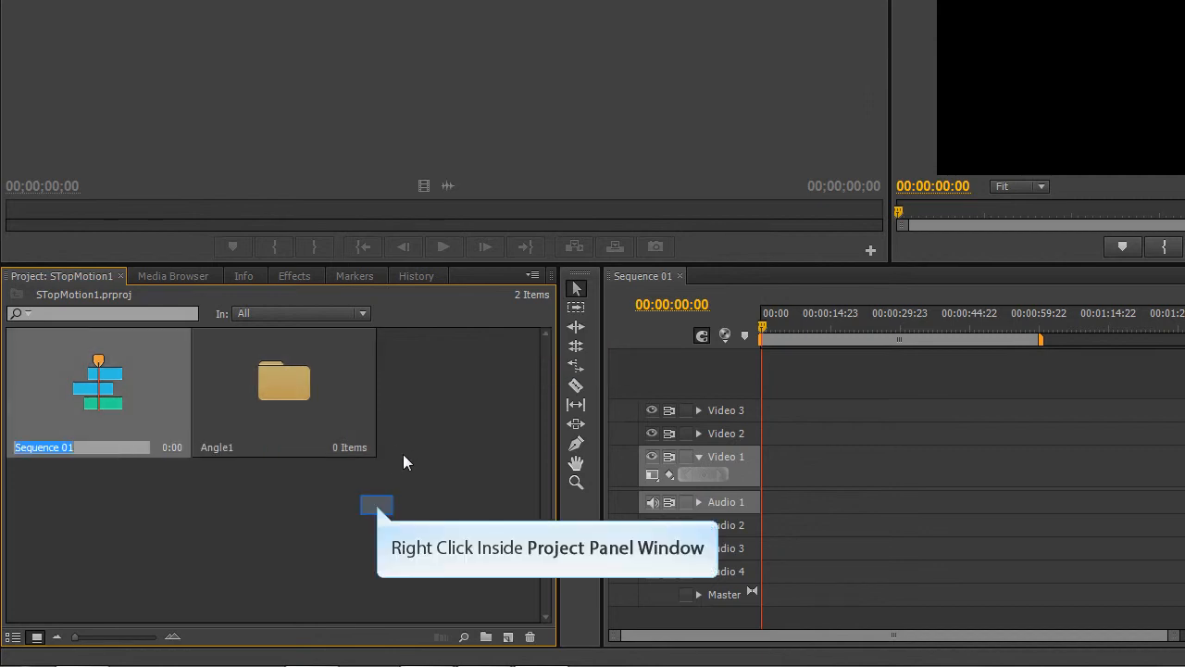
# Step: Add a second bin to the project and name it Angle2
pyautogui.rightClick(377, 503)
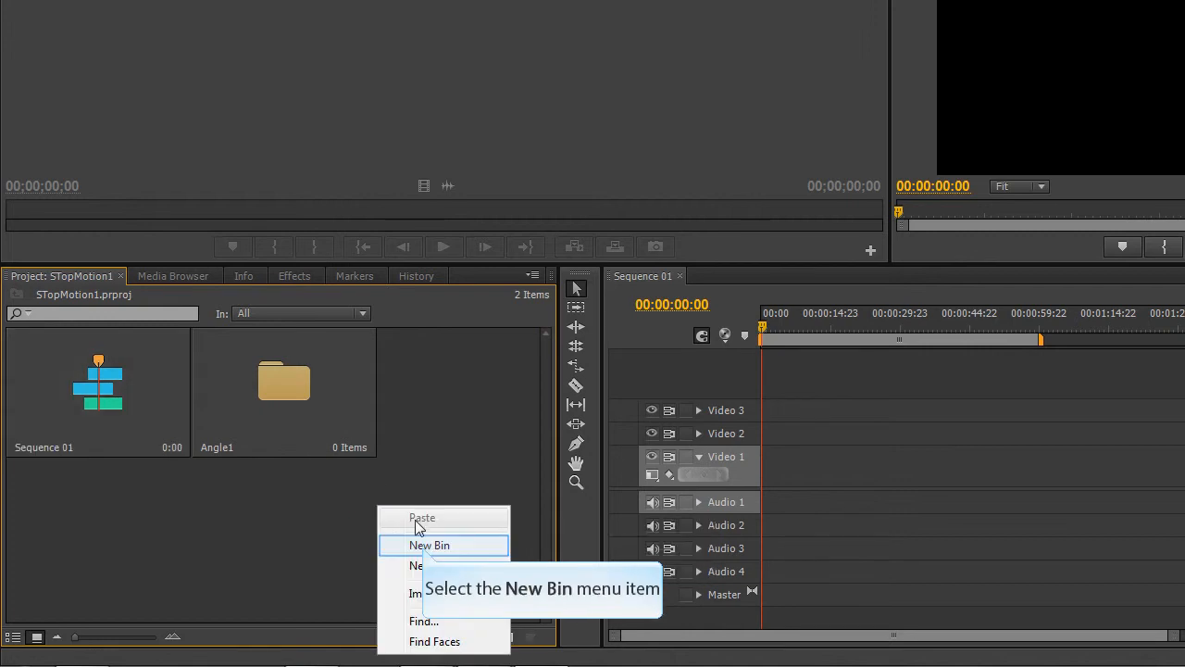
pyautogui.click(422, 545)
pyautogui.write('Angle')
pyautogui.click(415, 571)
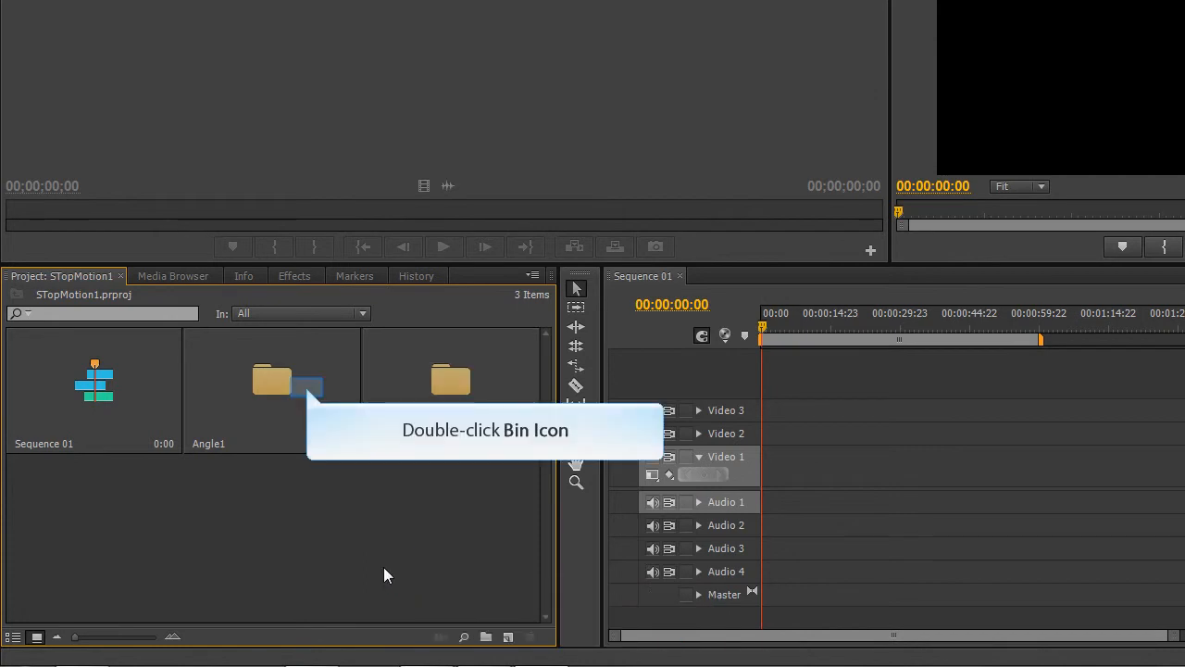
# Step: Import photos _DSC2674 to _DSC2738 from the Stop-Motion Test folder in the Pictures library into the Angle1 bin
pyautogui.doubleClick(306, 387)
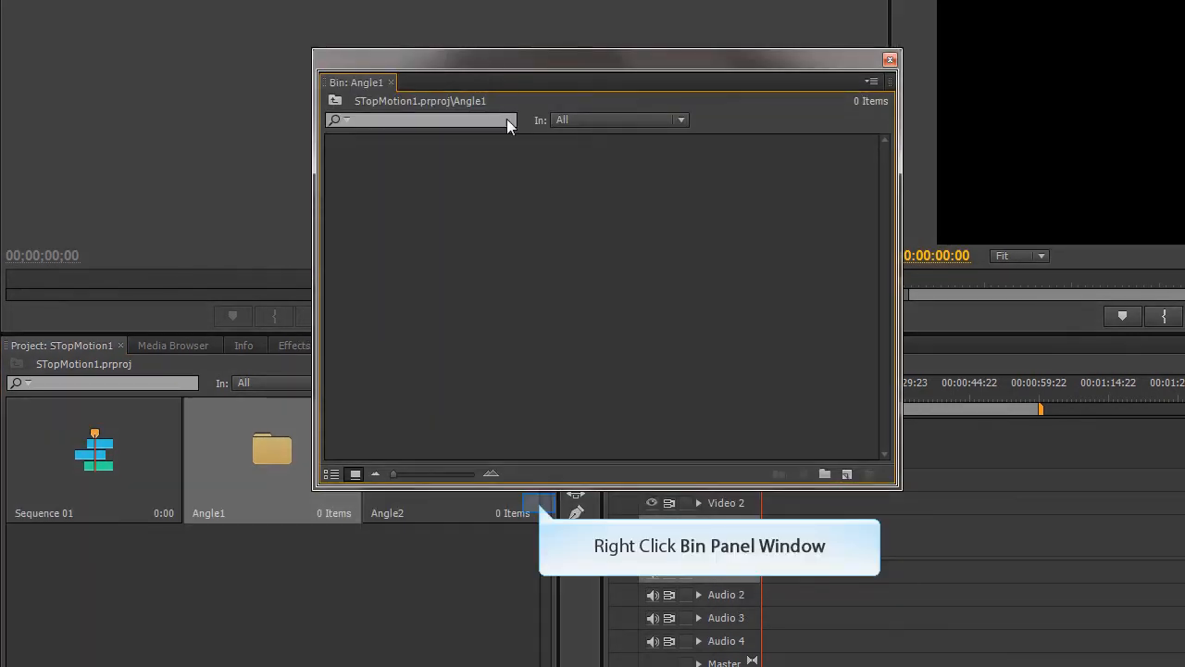
pyautogui.rightClick(547, 247)
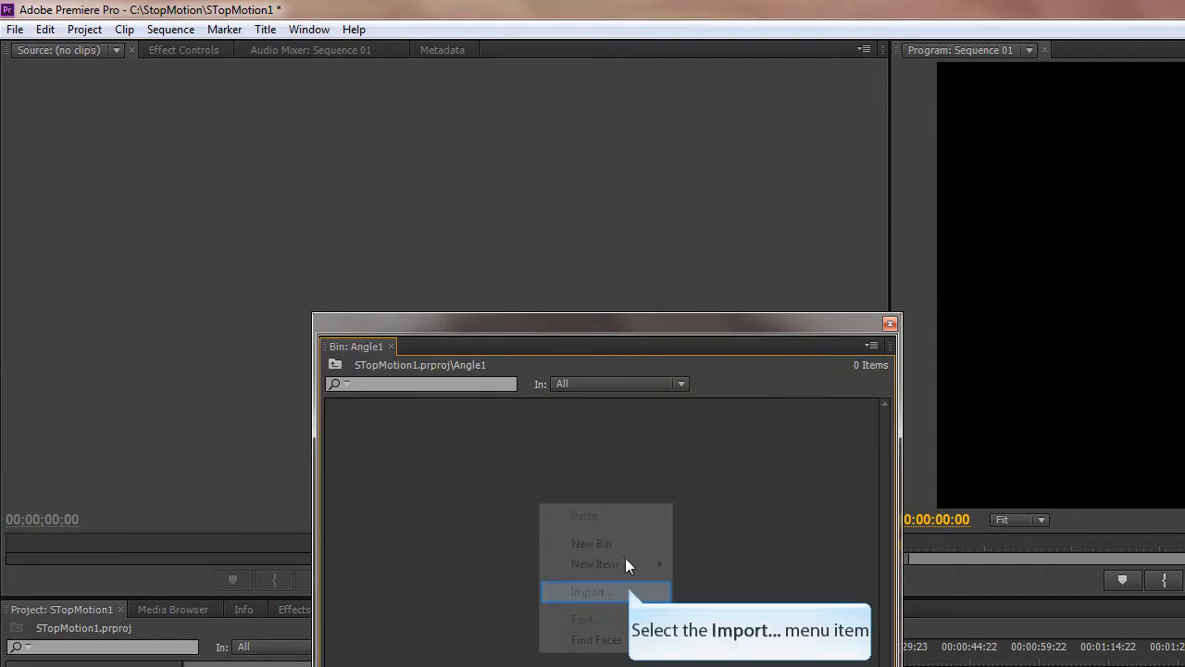
pyautogui.click(629, 592)
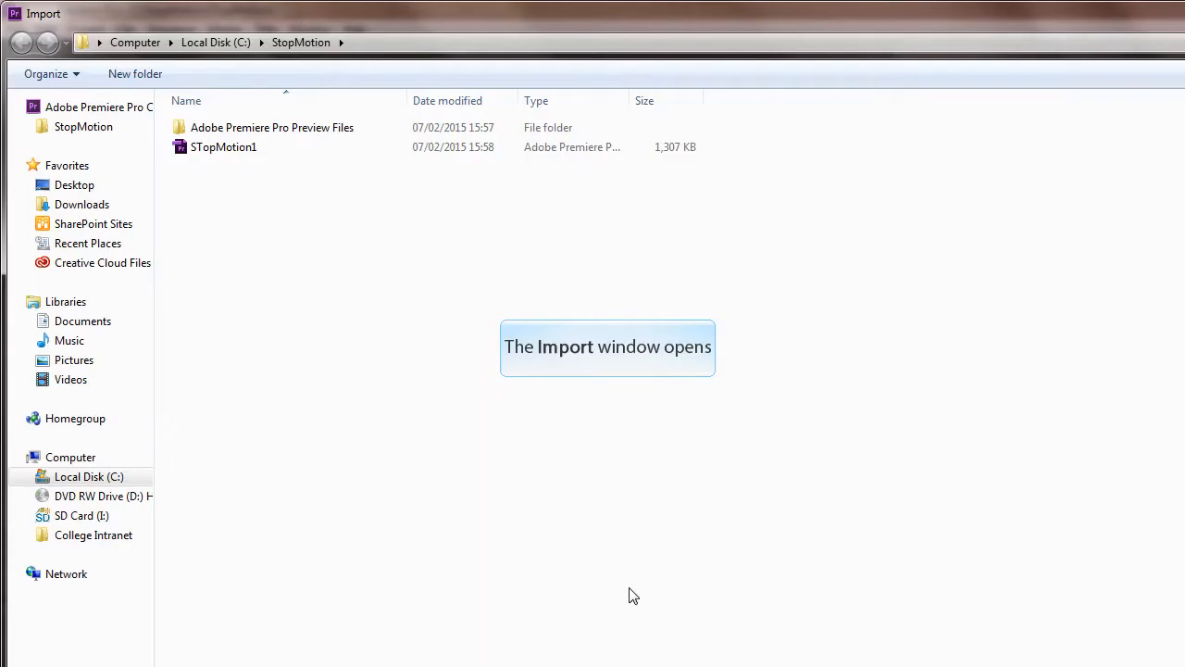
pyautogui.click(70, 379)
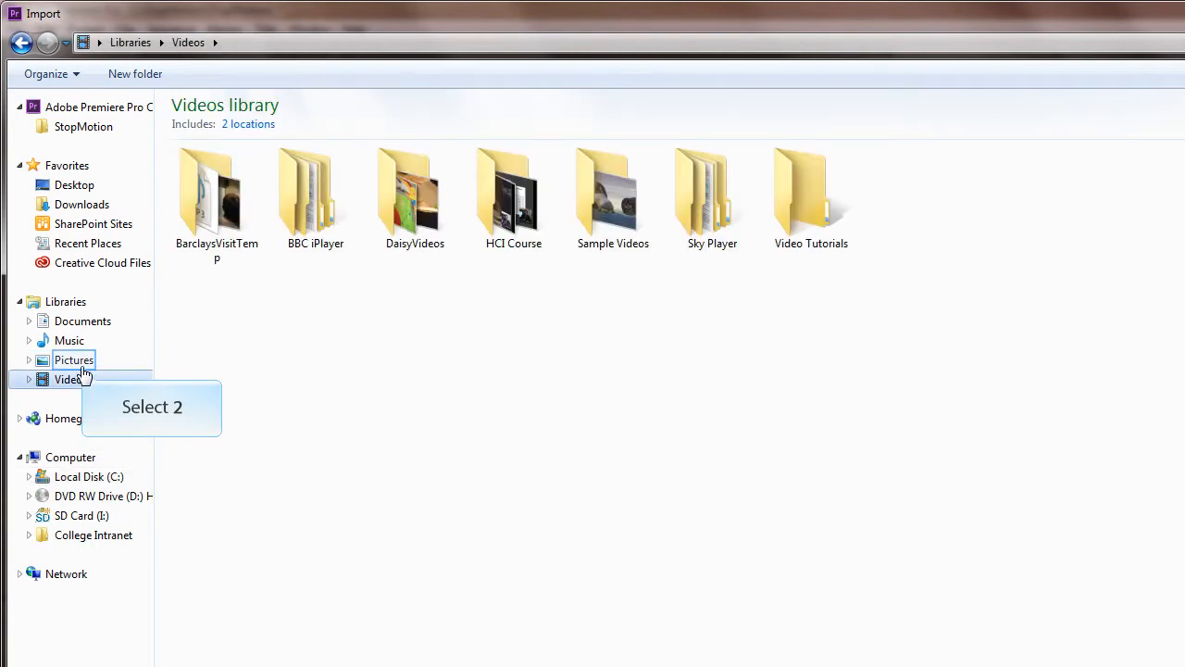
pyautogui.click(81, 364)
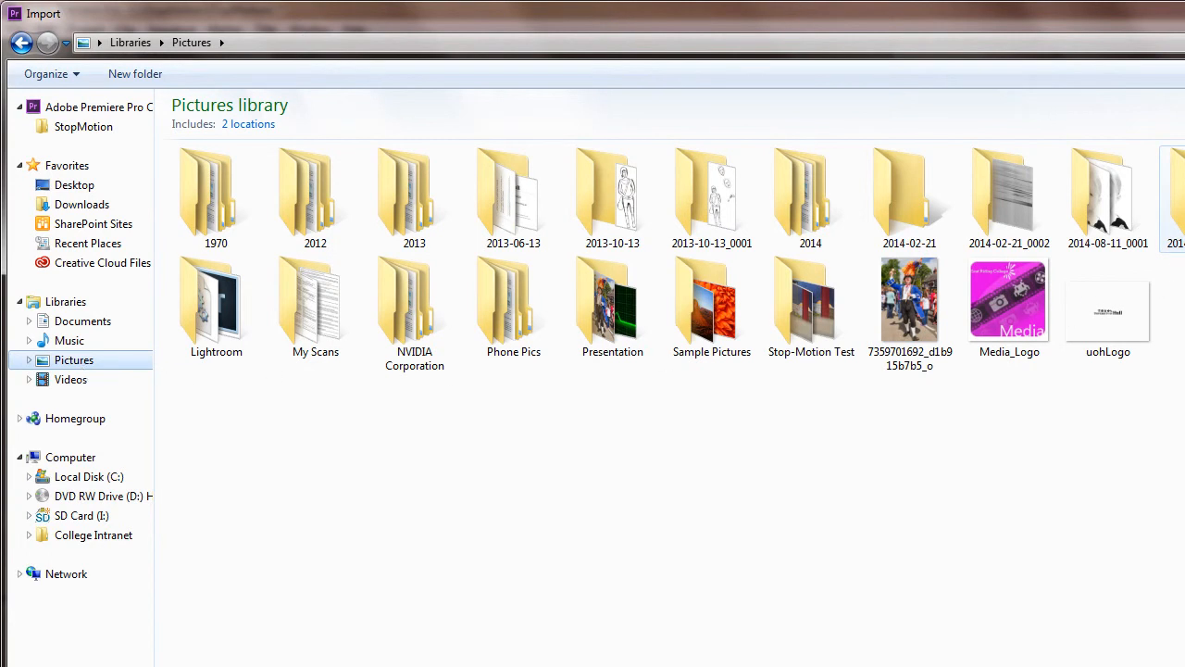
pyautogui.doubleClick(815, 305)
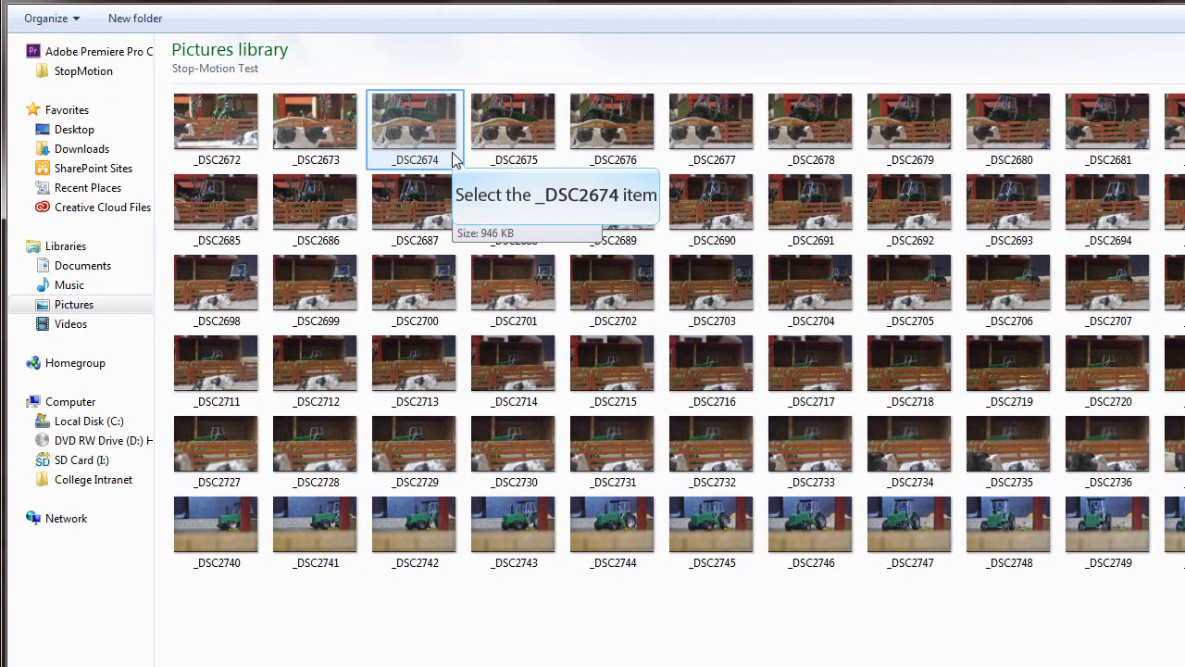
pyautogui.click(454, 159)
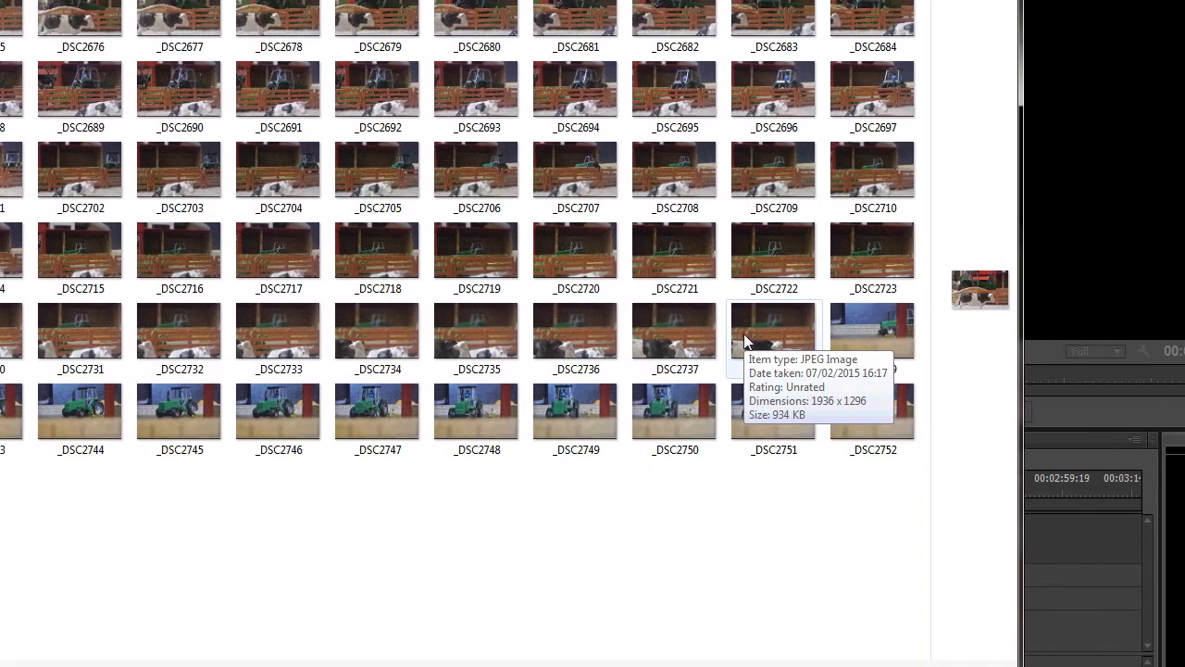
pyautogui.keyDown('shift'); pyautogui.click(932, 338); pyautogui.keyUp('shift')
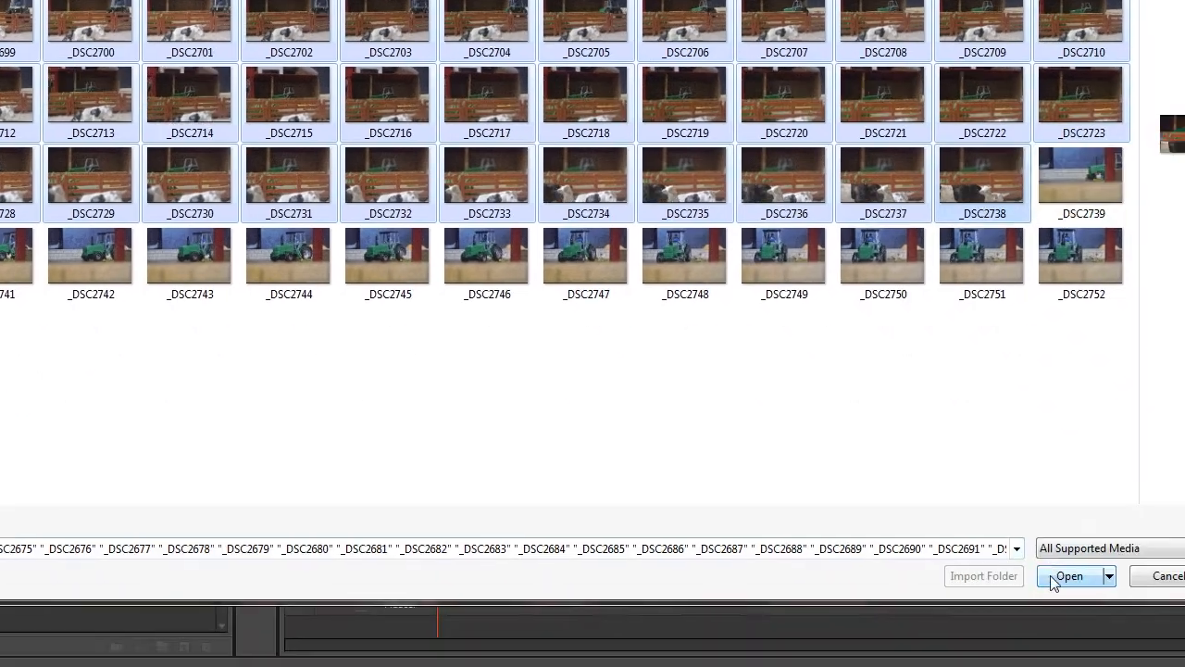
pyautogui.click(1053, 579)
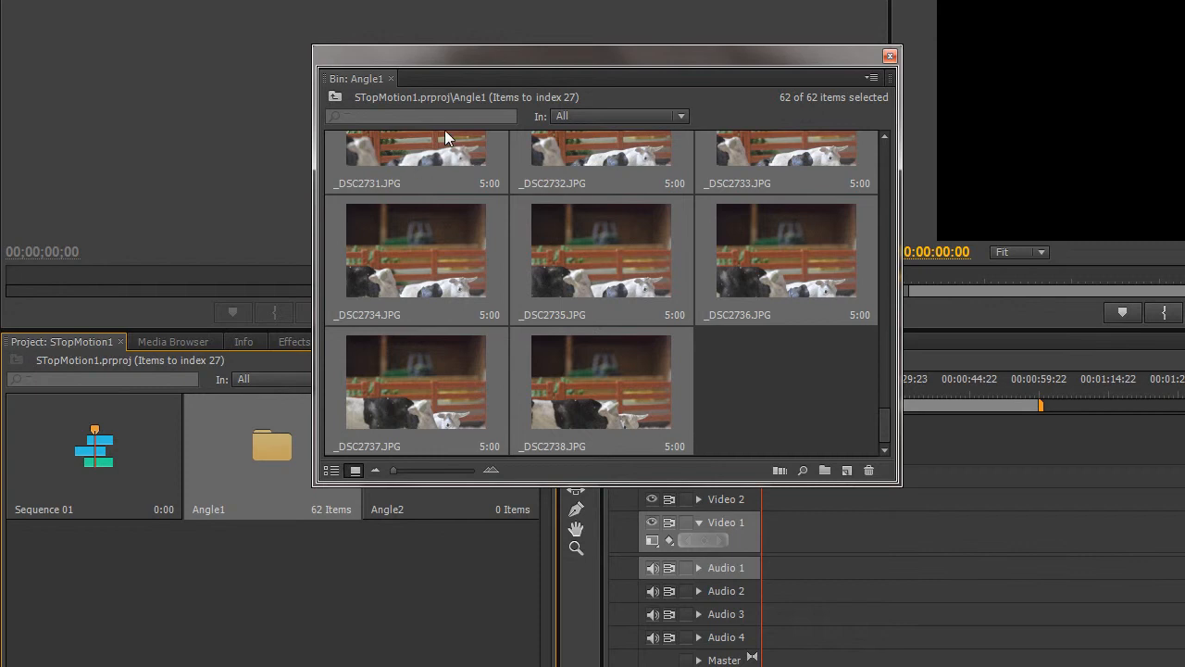
# Step: Move the Angle1 bin window off the Angle2 bin and import photos _DSC2739 to _DSC2752 from the Stop-Motion Test folder into Angle2
pyautogui.moveTo(455, 52); pyautogui.dragTo(440, 31)
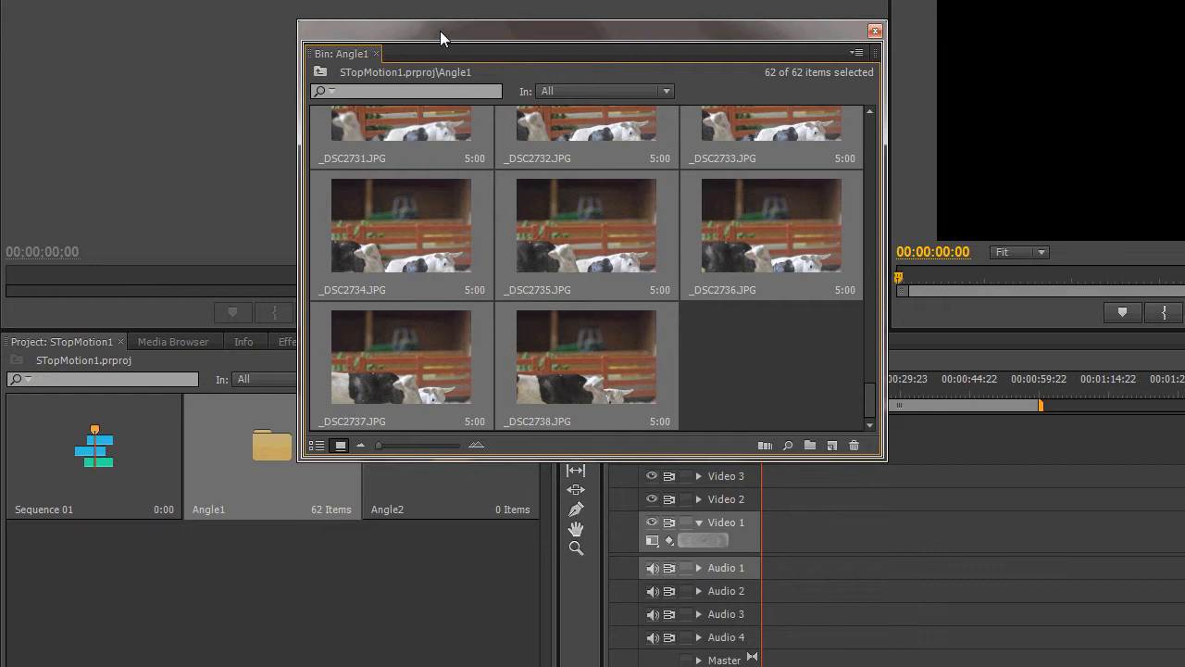
pyautogui.moveTo(440, 30); pyautogui.dragTo(380, 107)
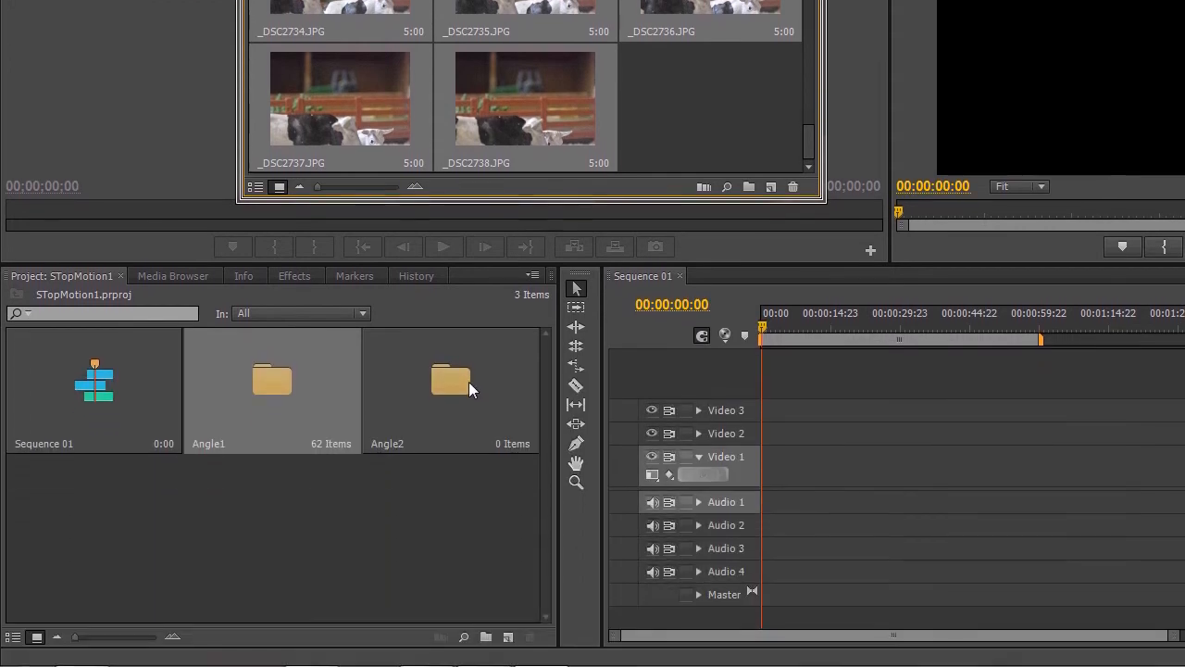
pyautogui.click(468, 529)
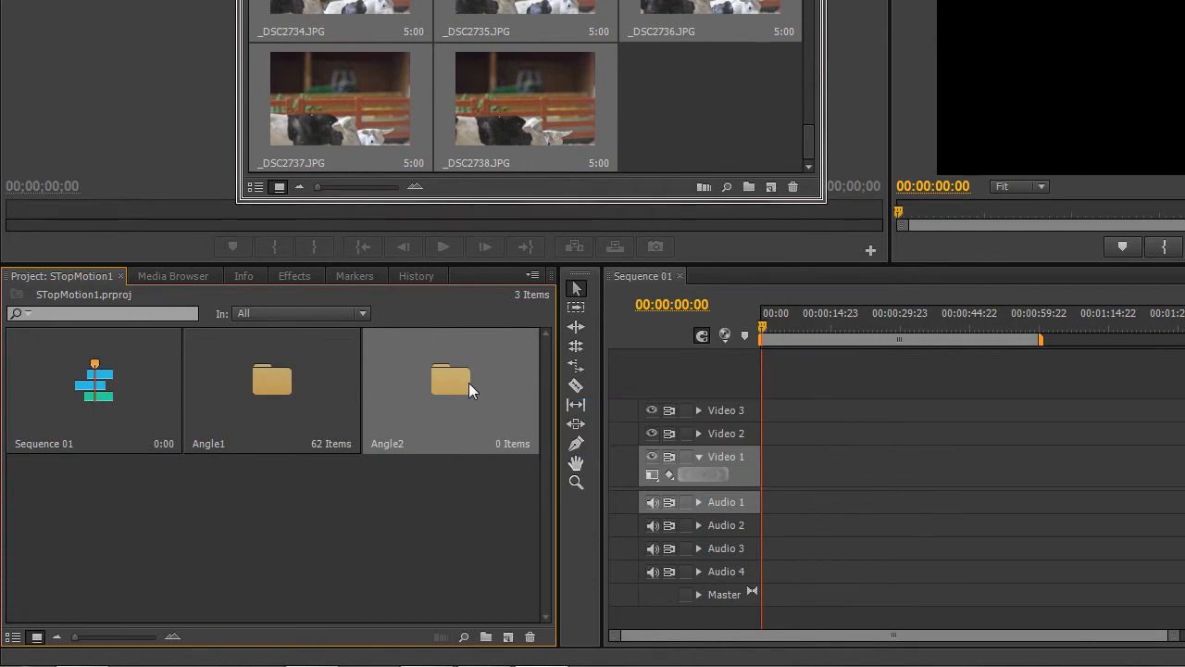
pyautogui.doubleClick(469, 383)
pyautogui.rightClick(566, 344)
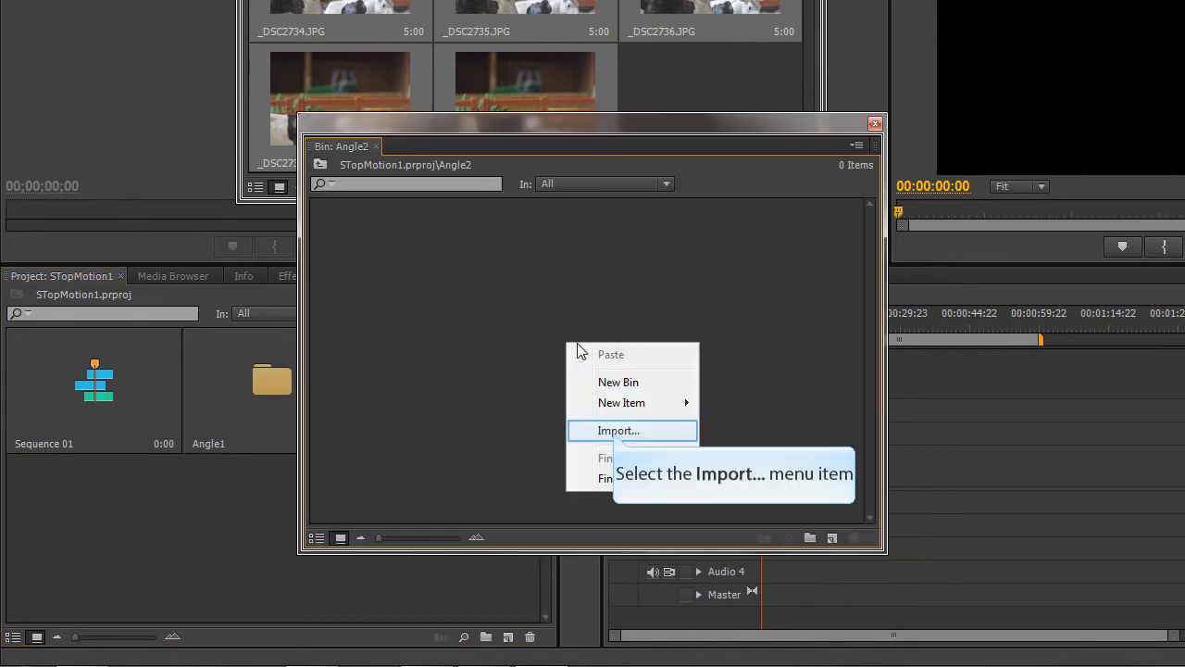
pyautogui.click(613, 432)
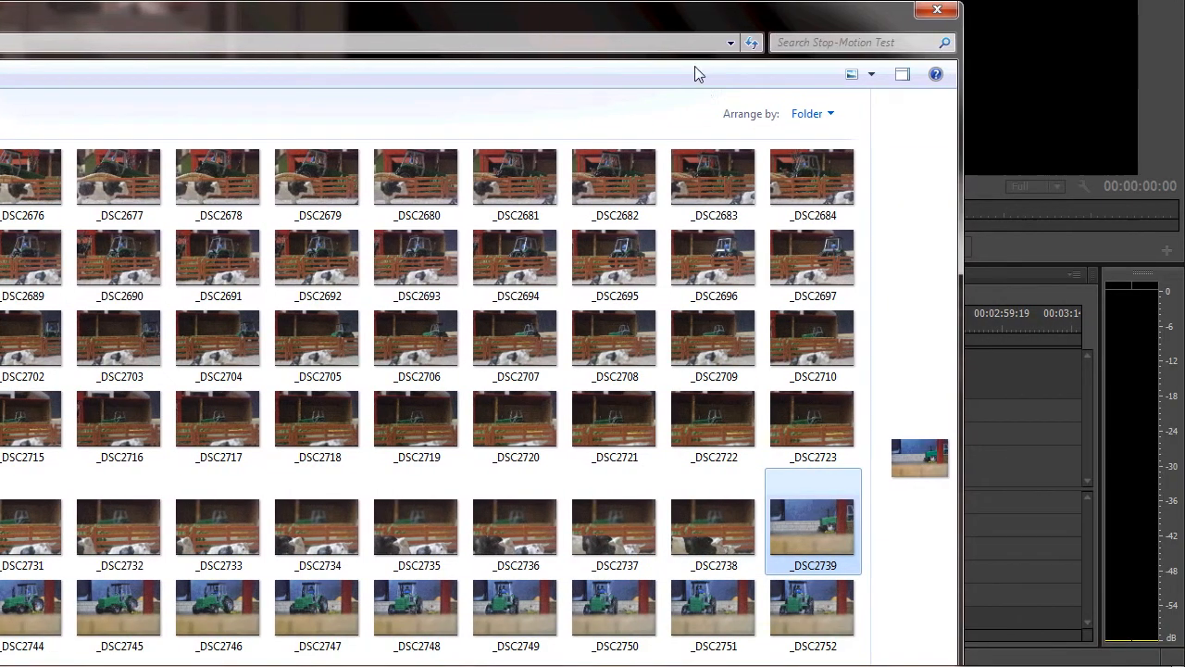
pyautogui.moveTo(801, 13); pyautogui.dragTo(800, 0)
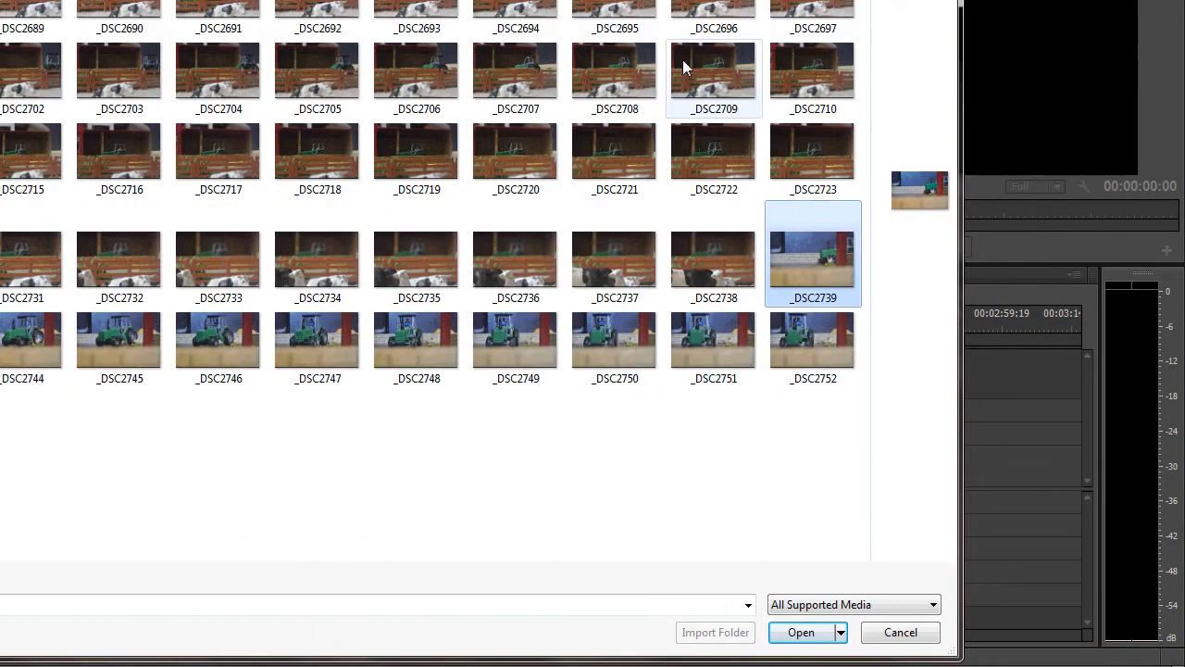
pyautogui.keyDown('shift'); pyautogui.click(803, 352); pyautogui.keyUp('shift')
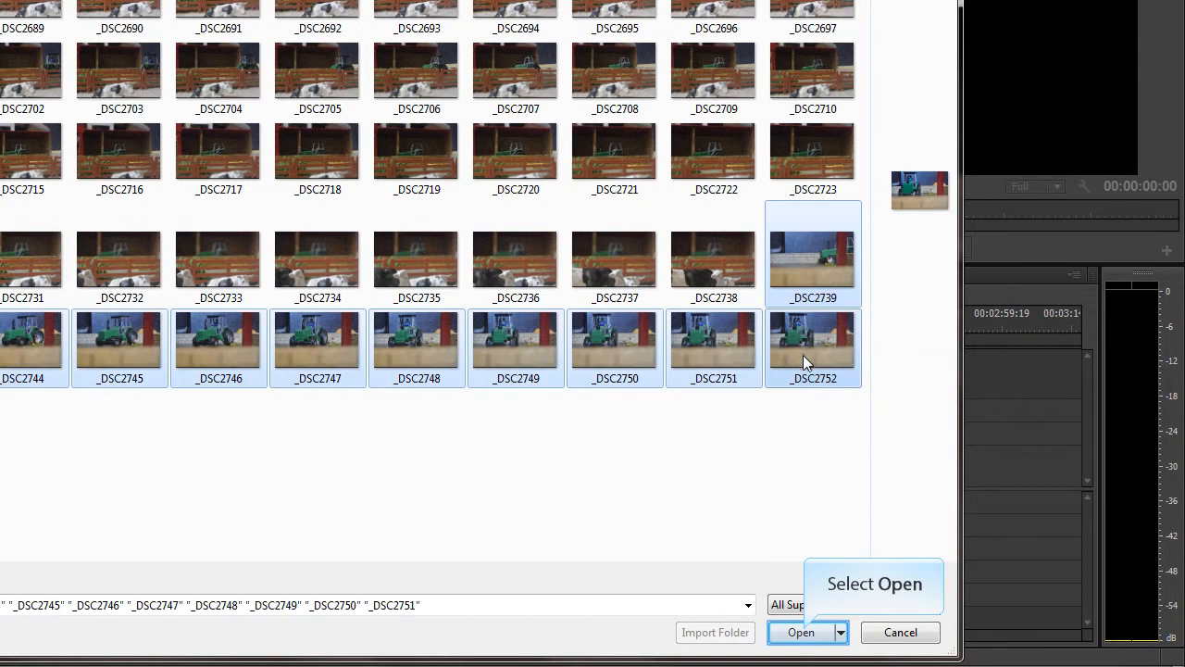
pyautogui.click(801, 631)
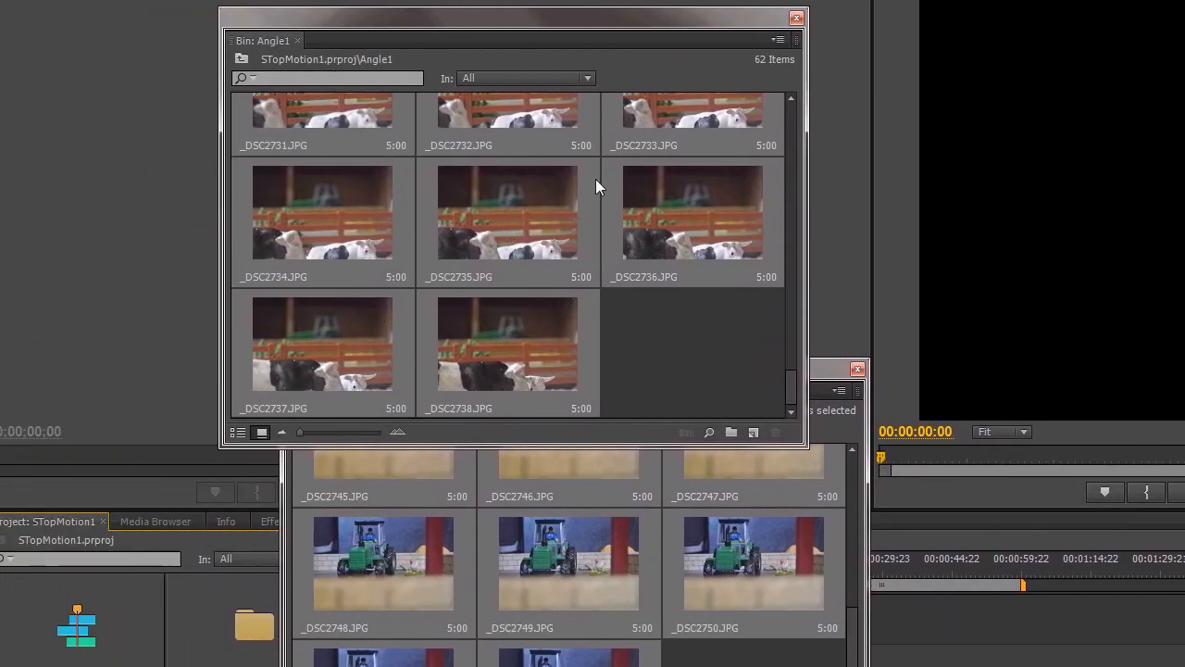
# Step: Clear the selection in the Angle1 bin and look through its photos from first to last
pyautogui.hotkey('ctrl', 'a')
pyautogui.moveTo(805, 375); pyautogui.dragTo(813, 110)
pyautogui.hotkey('ctrl', 'shift', 'a')
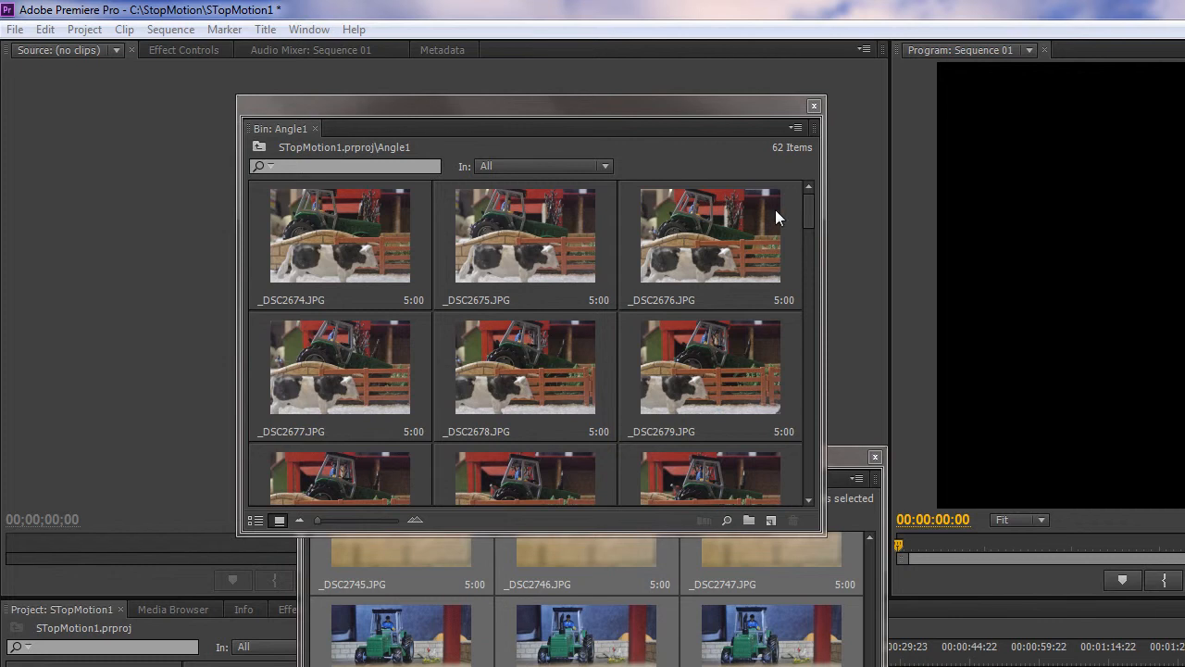
pyautogui.moveTo(807, 220); pyautogui.dragTo(806, 490)
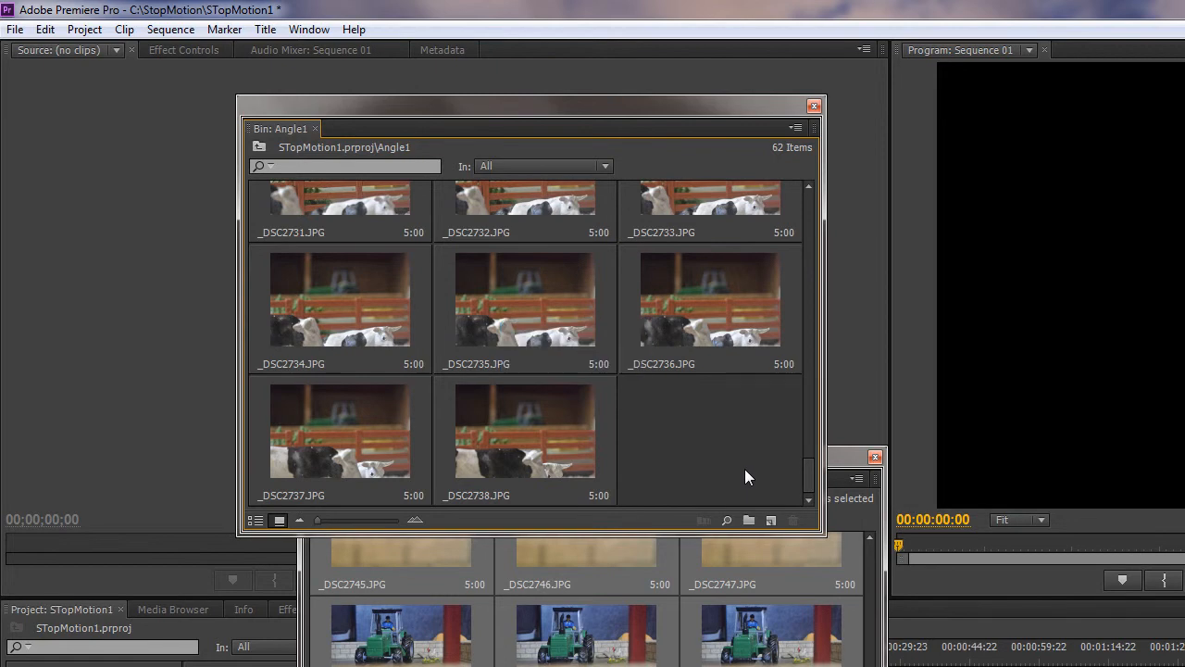
# Step: Set the duration of all photos in the Angle1 bin to 00:00:00:01
pyautogui.hotkey('ctrl', 'a')
pyautogui.moveTo(760, 460); pyautogui.dragTo(289, 5)
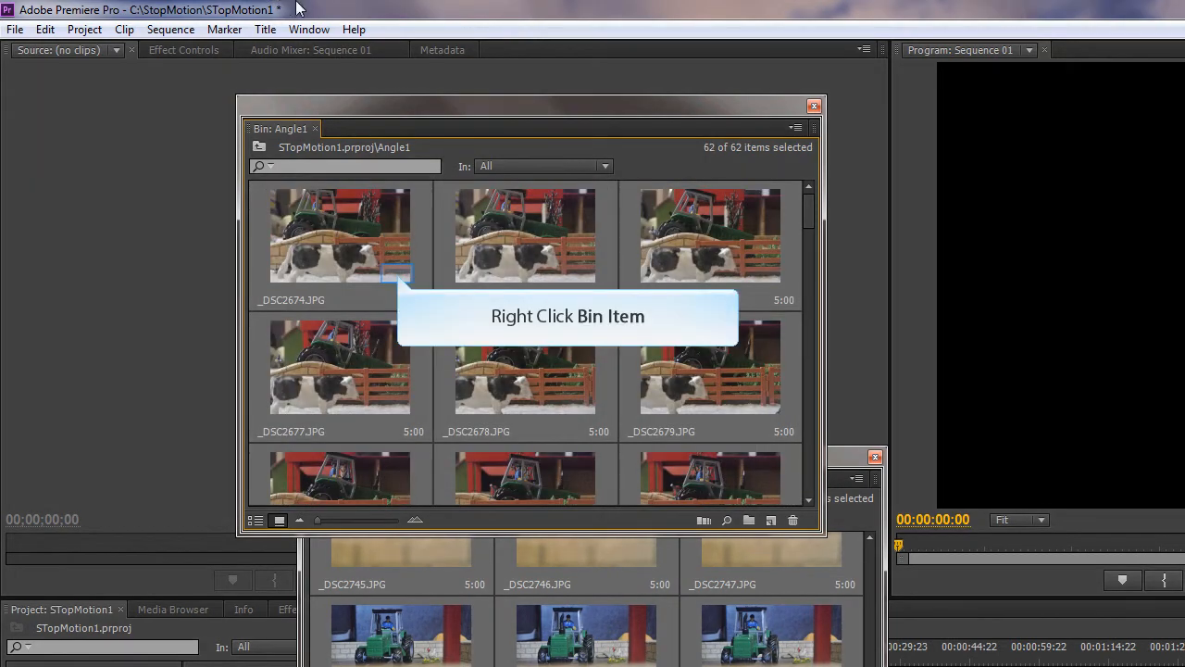
pyautogui.rightClick(397, 273)
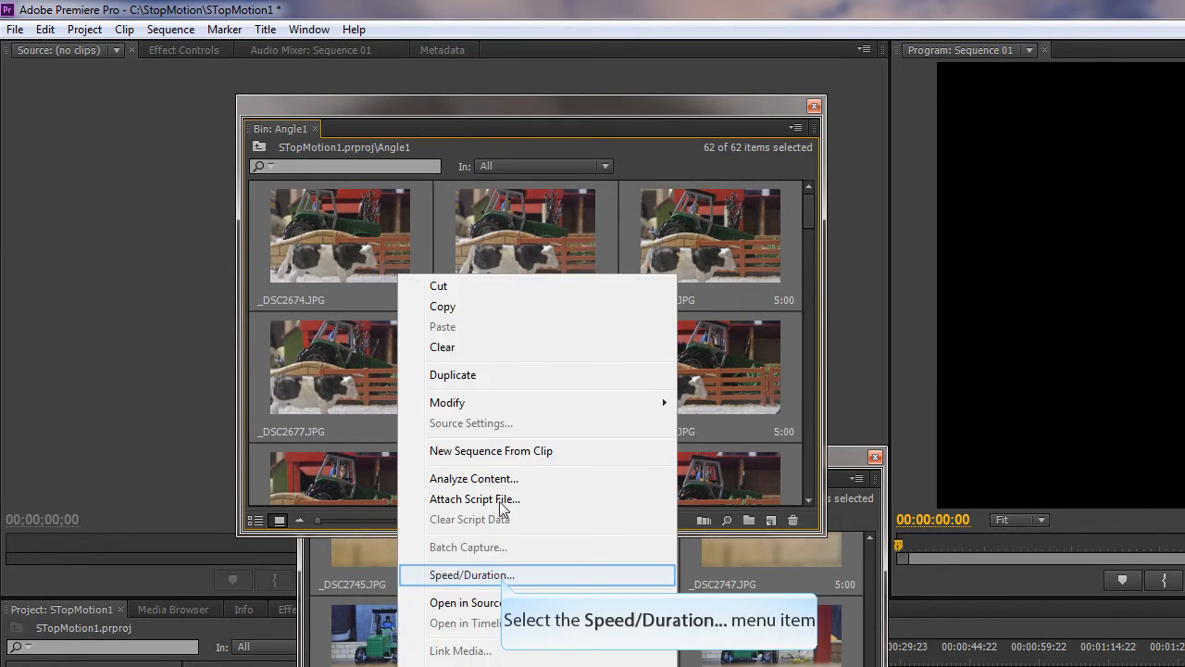
pyautogui.click(470, 575)
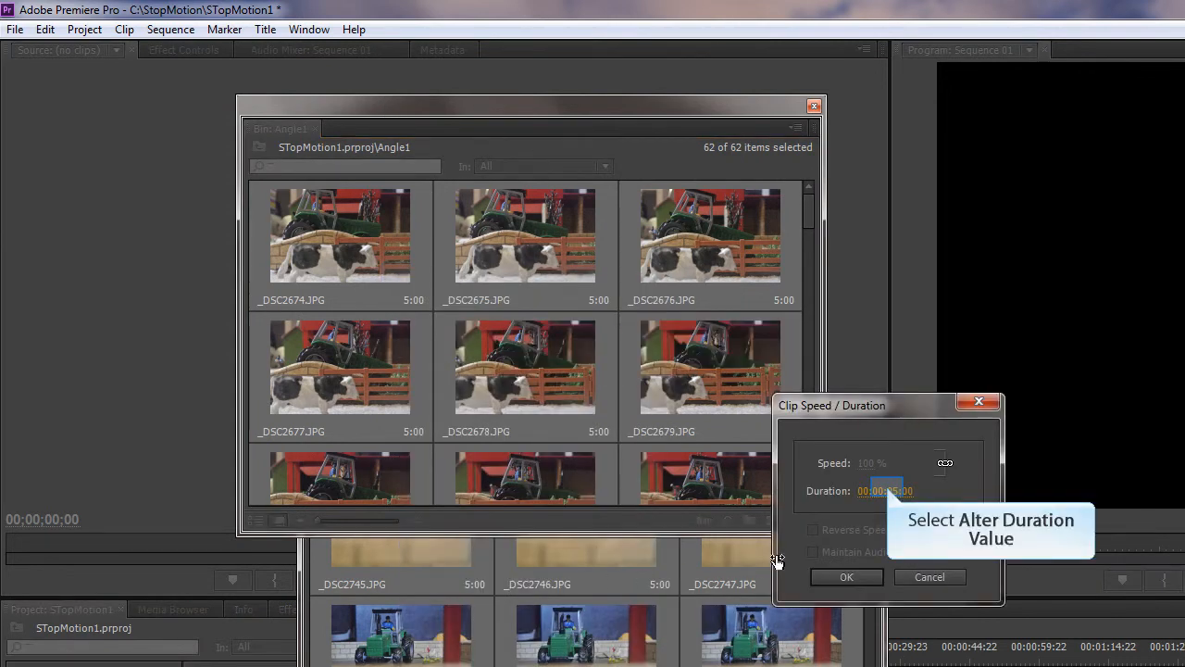
pyautogui.click(889, 491)
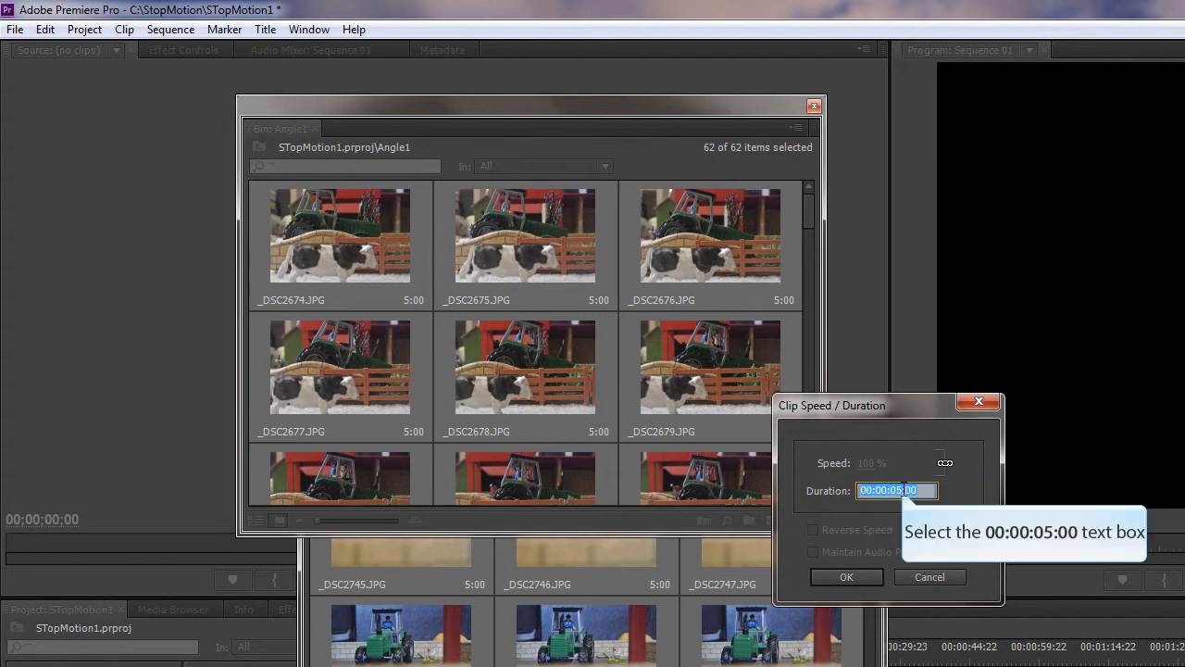
pyautogui.click(902, 491)
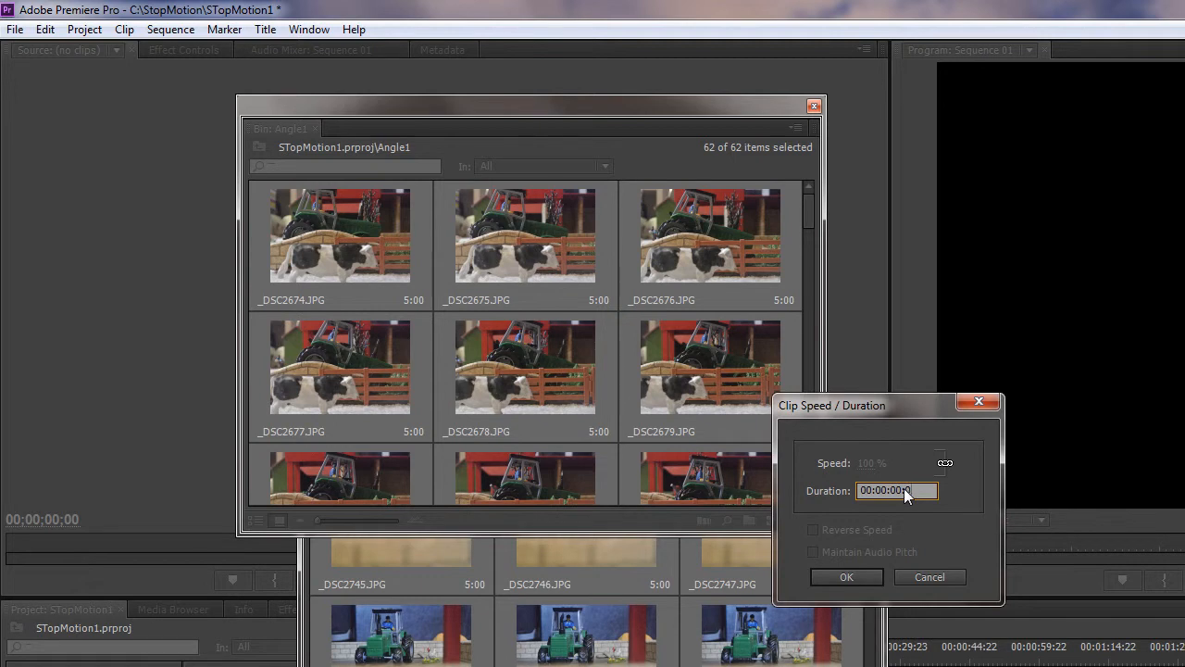
pyautogui.write('1')
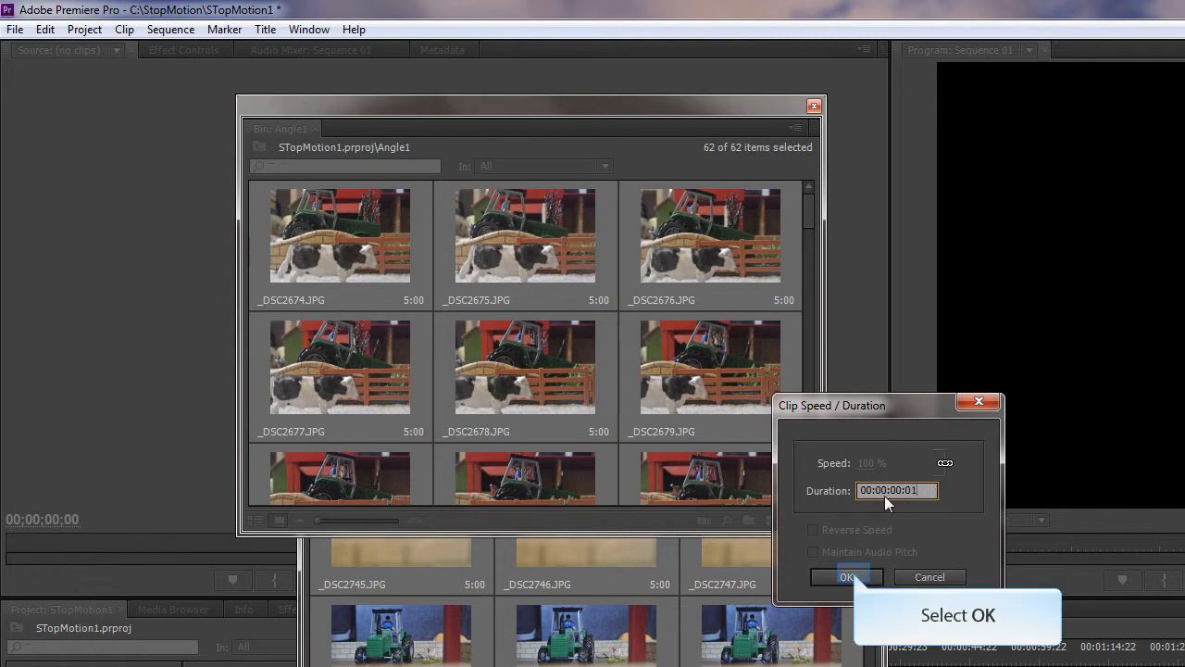
pyautogui.click(853, 572)
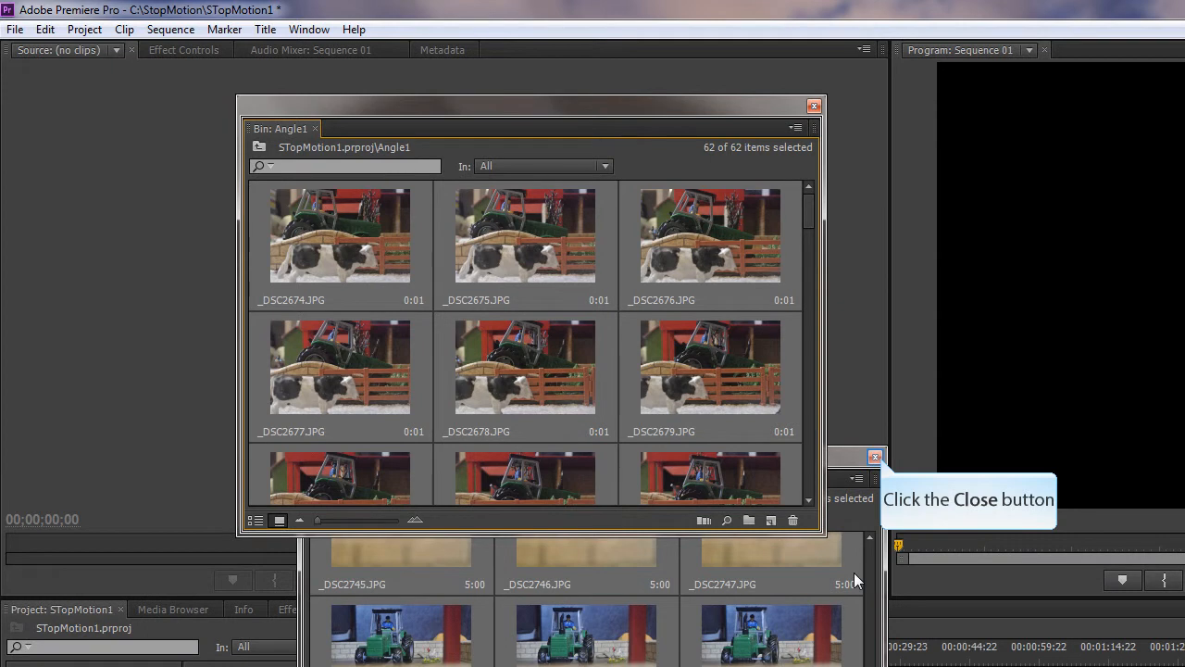
# Step: Close the Angle2 bin window and select photos _DSC2674 to _DSC2703 in the Angle1 bin
pyautogui.click(875, 457)
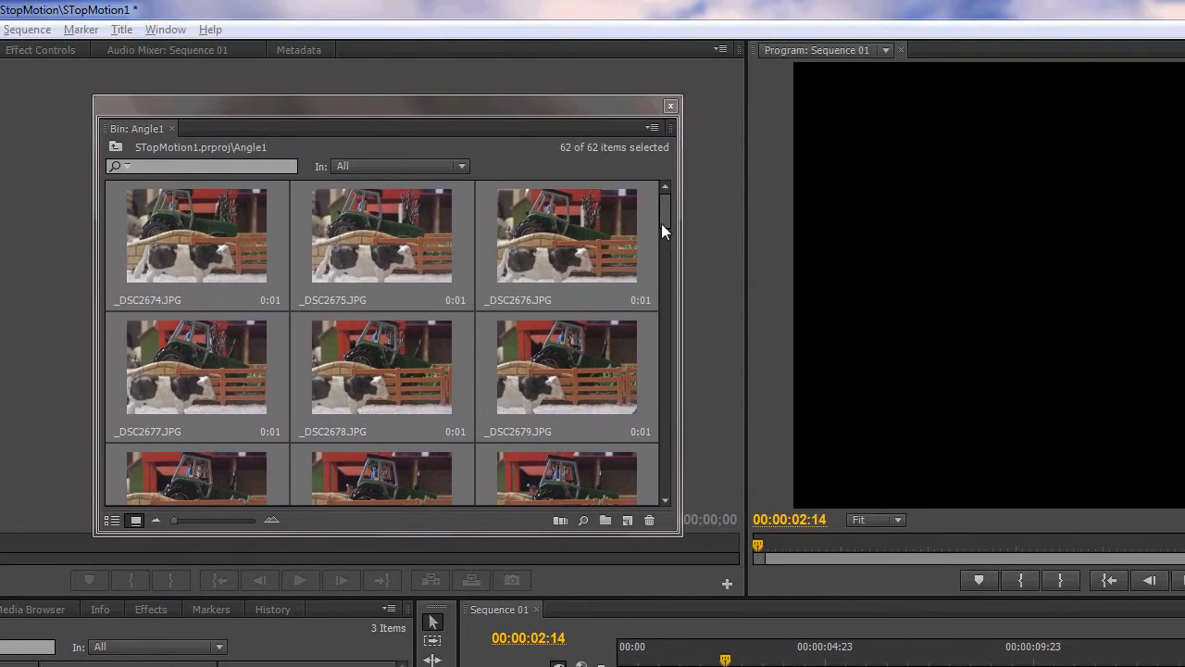
pyautogui.click(274, 266)
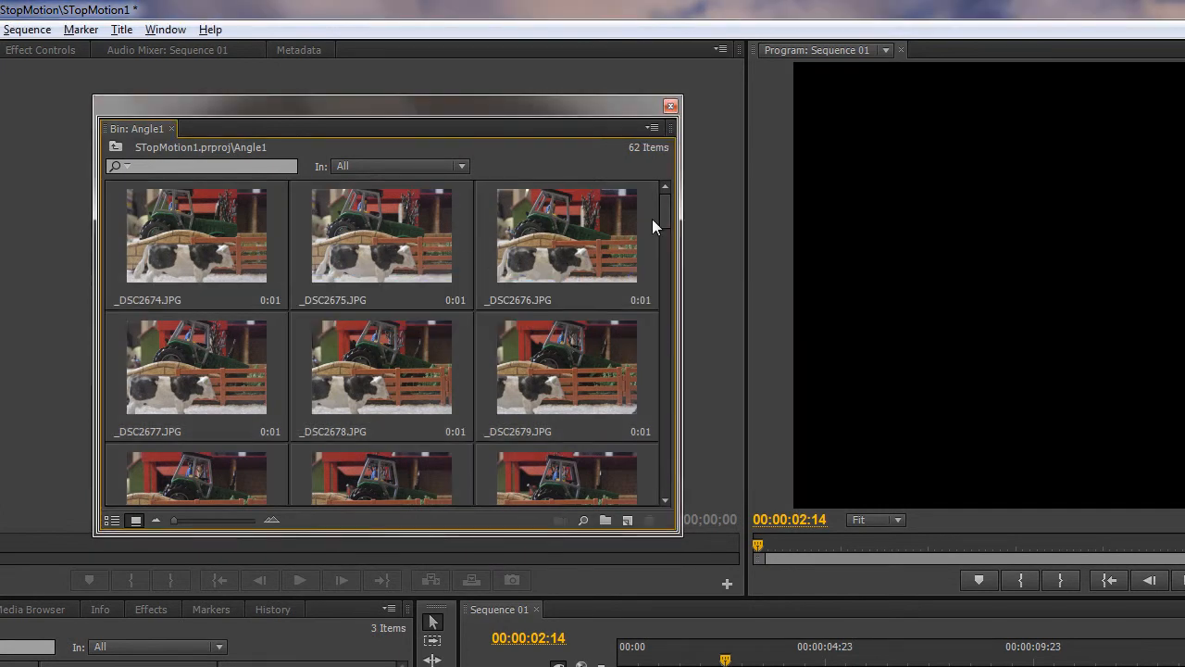
pyautogui.moveTo(662, 203); pyautogui.dragTo(658, 318)
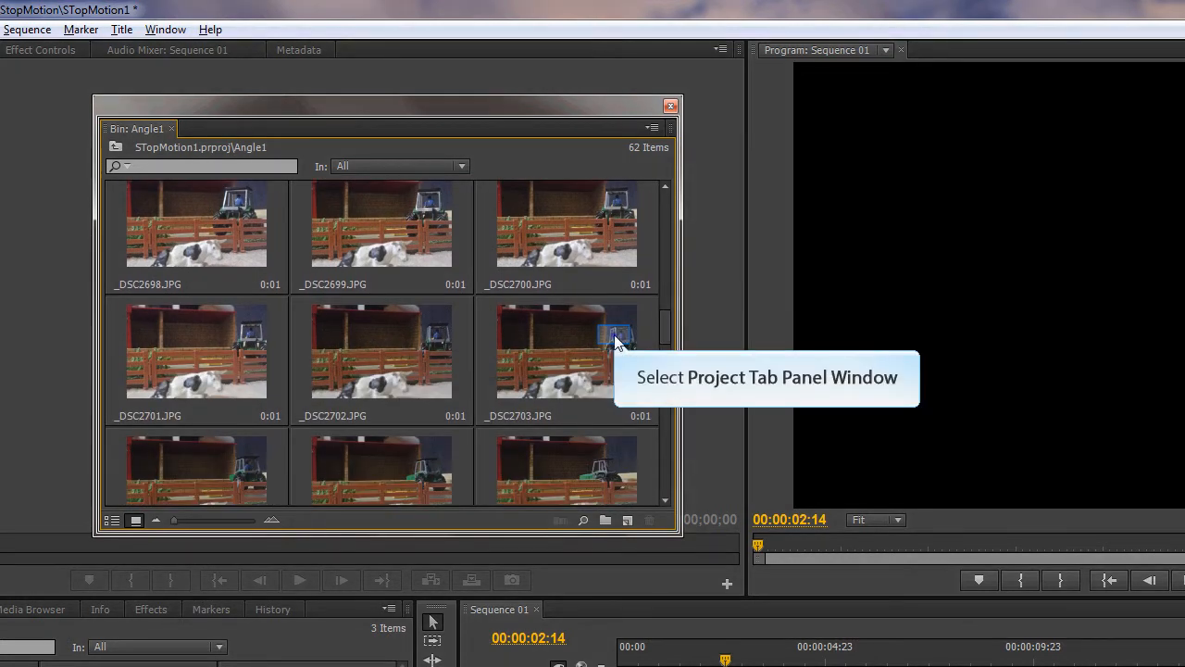
pyautogui.click(628, 333)
pyautogui.moveTo(661, 317); pyautogui.dragTo(673, 199)
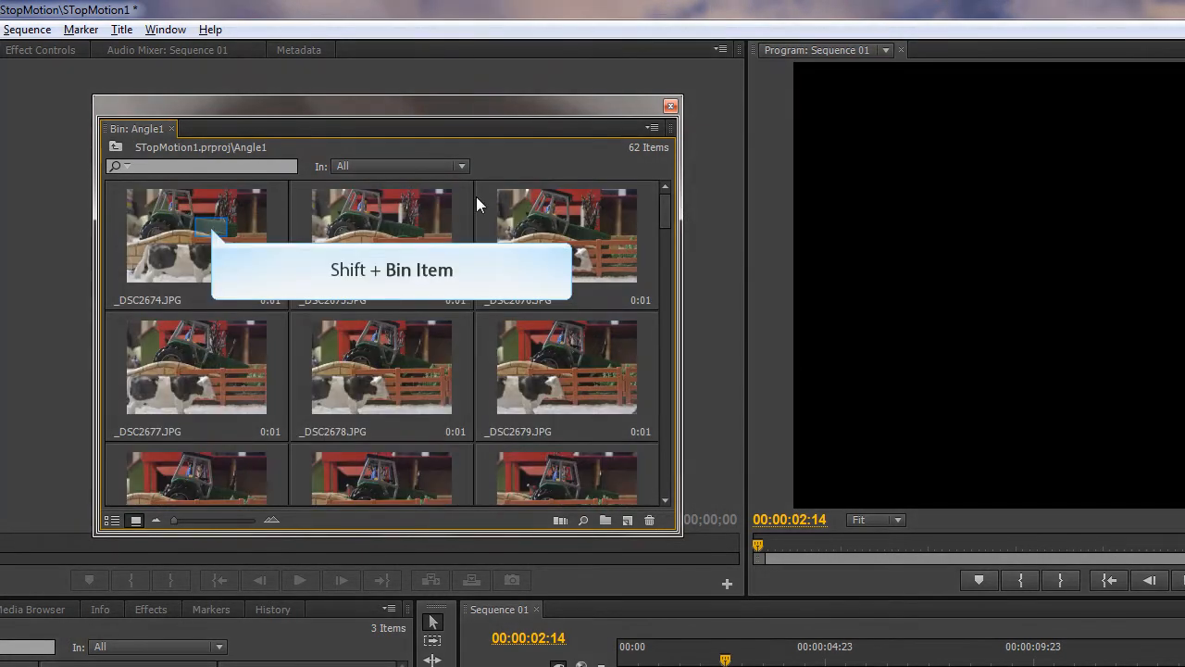
pyautogui.keyDown('shift'); pyautogui.click(213, 233); pyautogui.keyUp('shift')
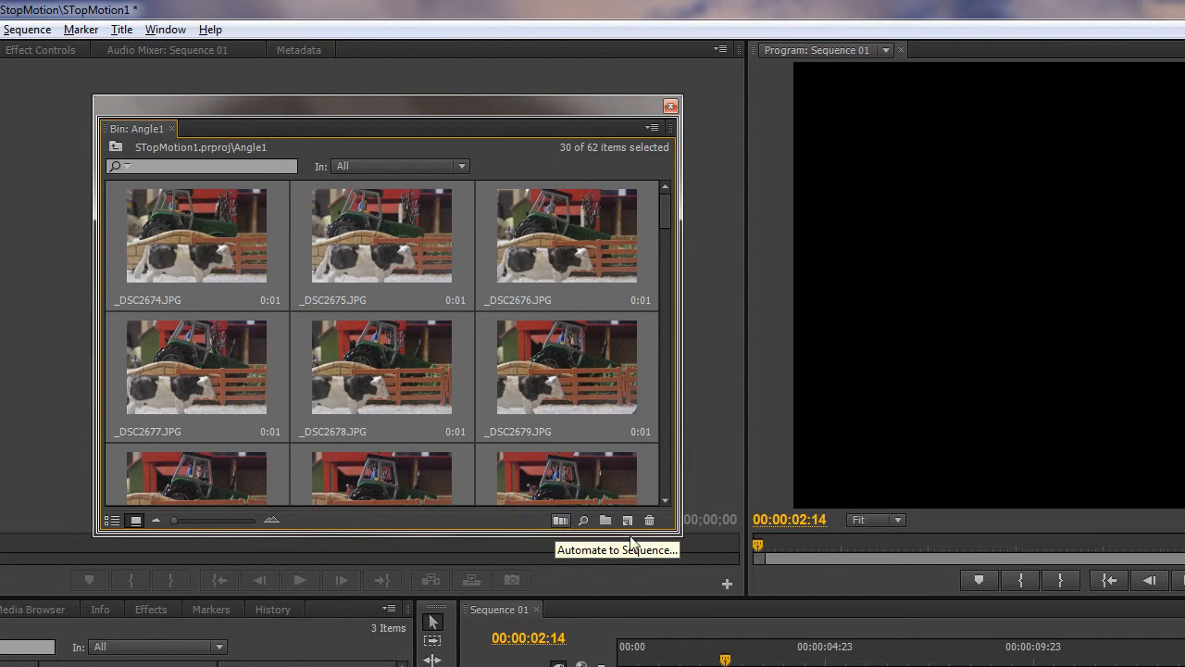
# Step: Move the playhead to the start of Sequence 01 and automate the selected photos to it sequentially with the Insert Edit method
pyautogui.moveTo(725, 660); pyautogui.dragTo(618, 659)
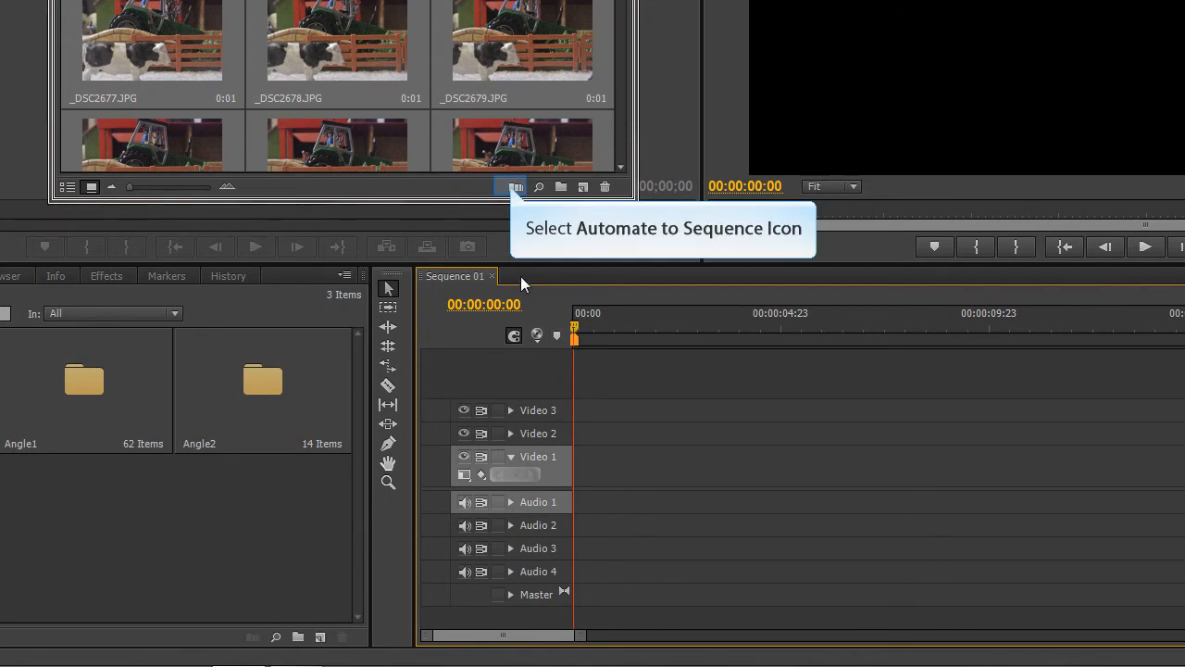
pyautogui.click(517, 187)
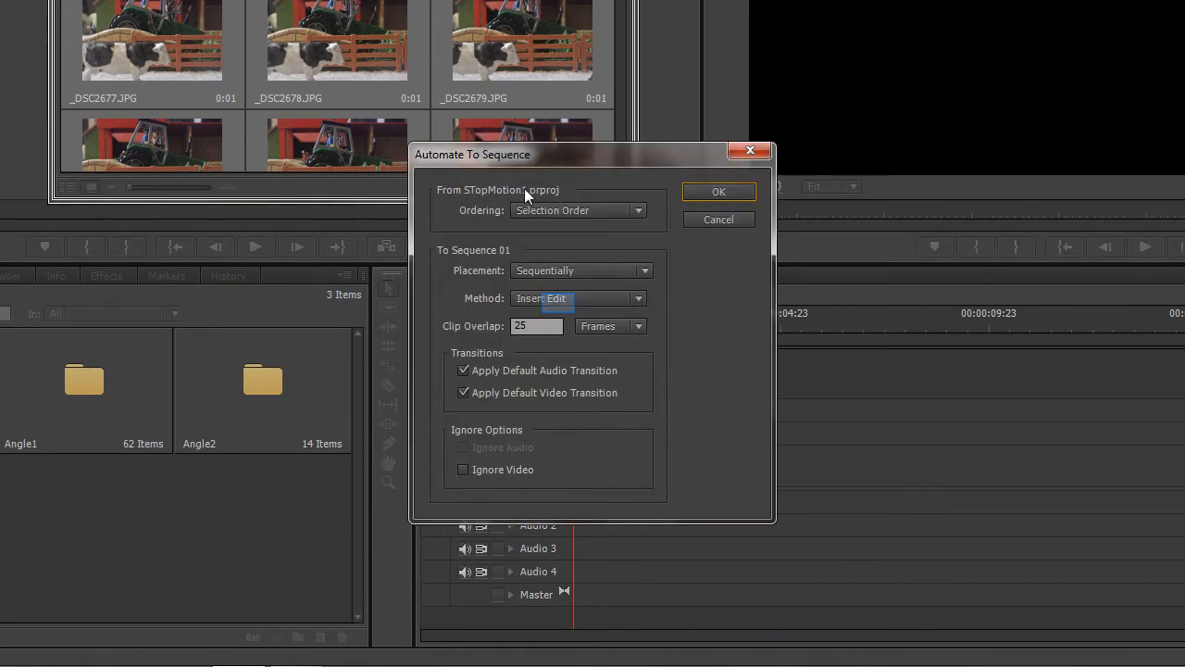
pyautogui.click(558, 298)
pyautogui.click(559, 318)
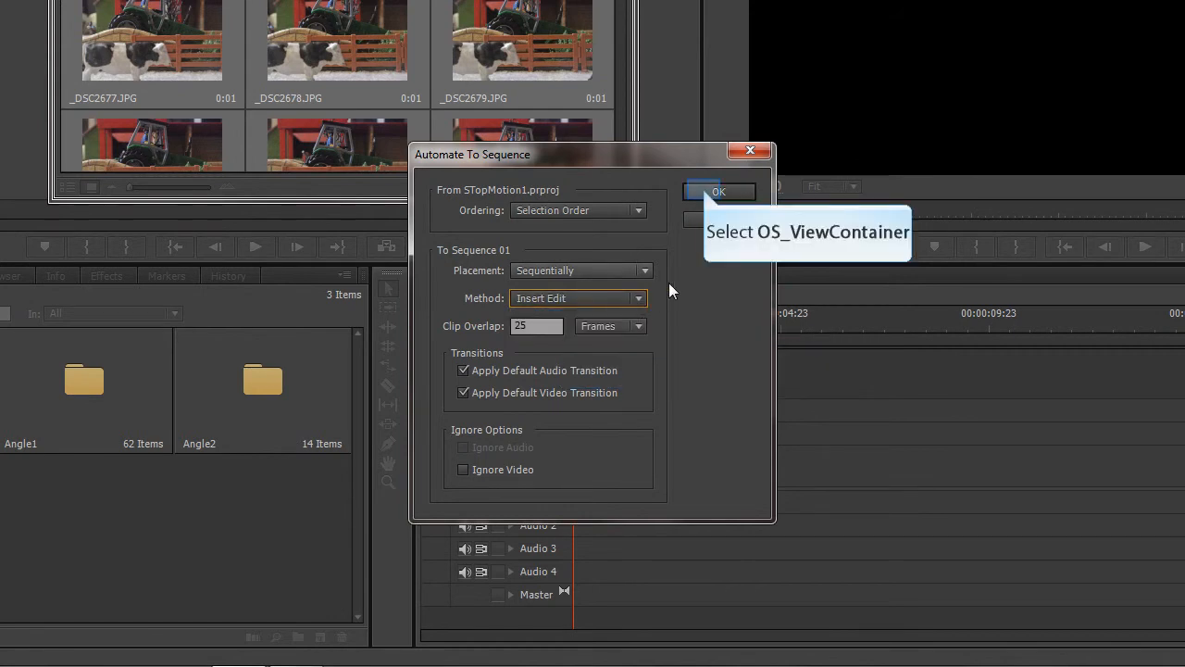
pyautogui.click(703, 189)
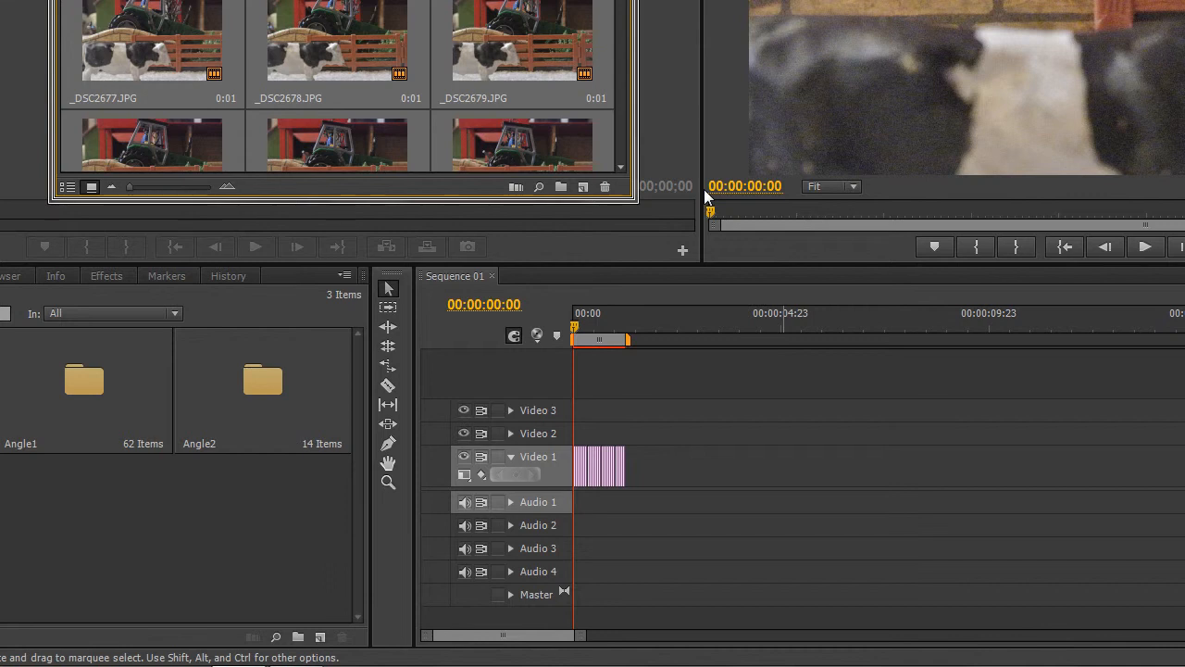
# Step: Play the placed photo clips in Sequence 01 and return the playhead to the start
pyautogui.press('=')
pyautogui.press('=')
pyautogui.press('=')
pyautogui.press('=')
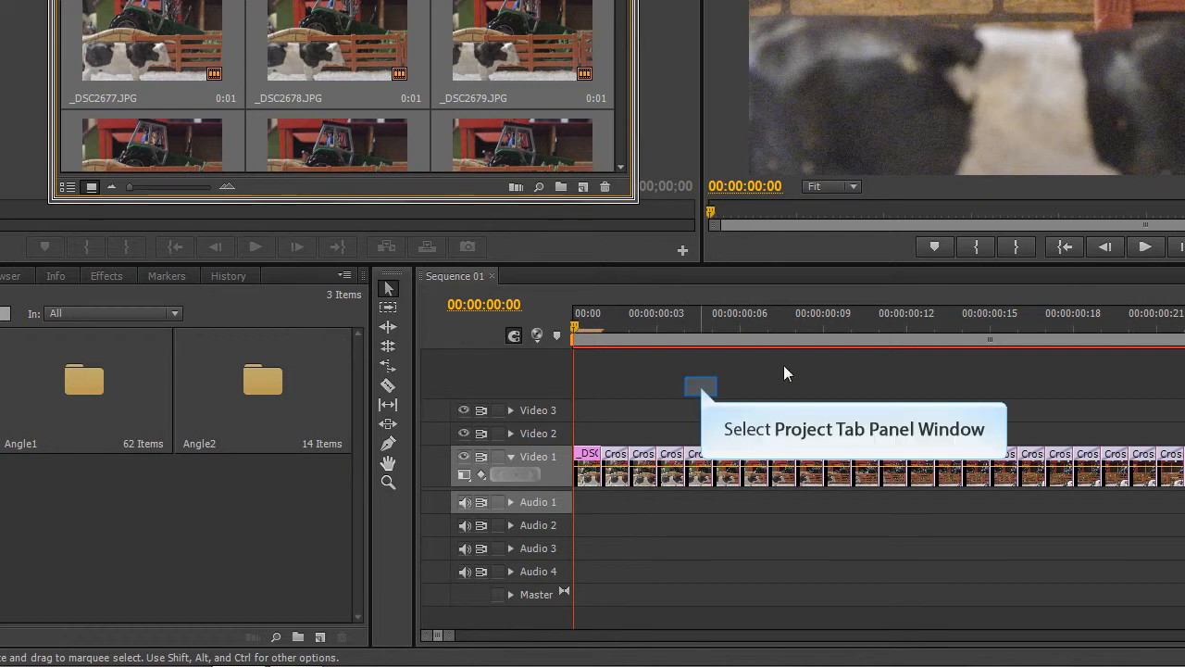
pyautogui.click(701, 386)
pyautogui.press('space')
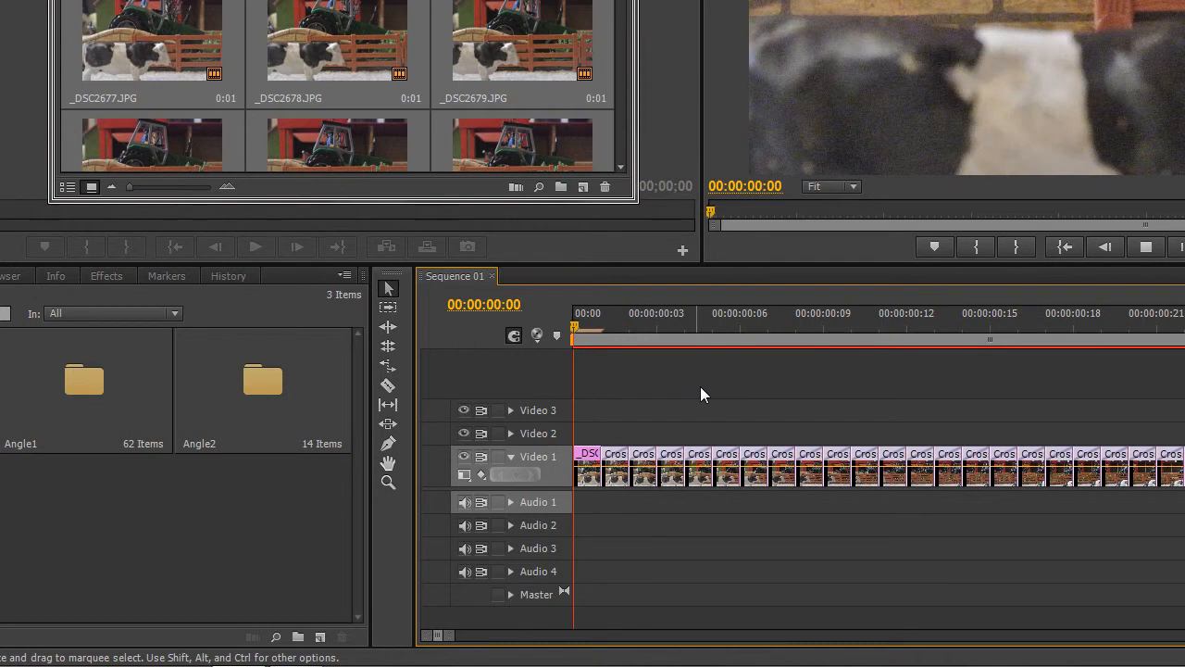
pyautogui.press('Home')
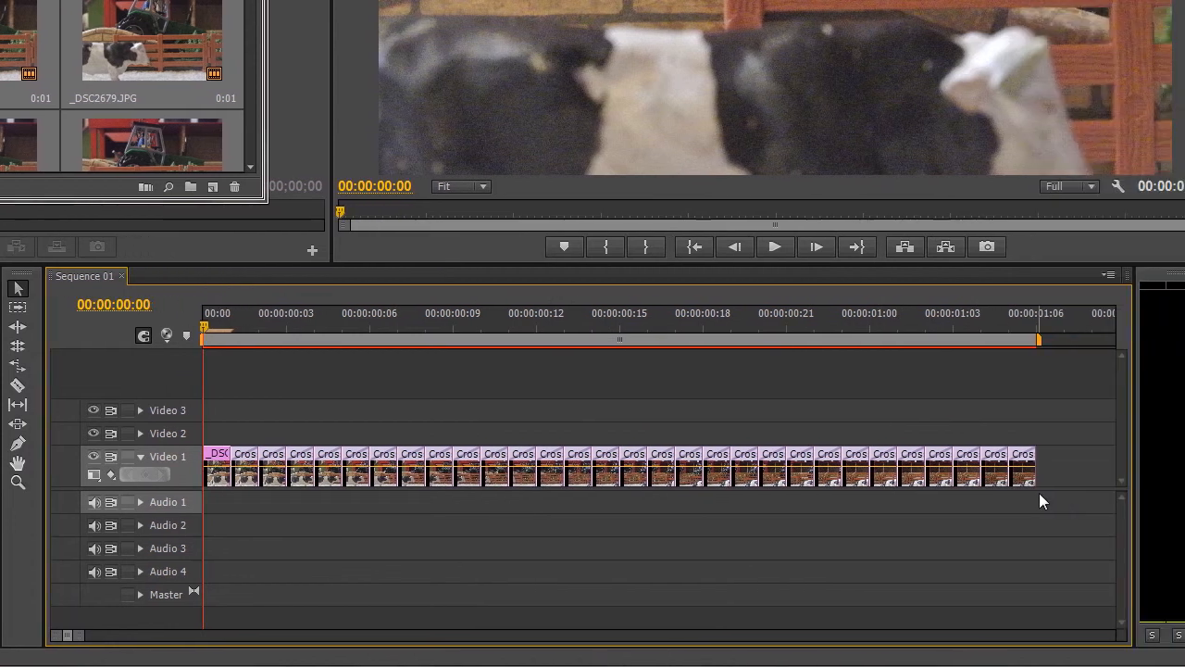
# Step: Select all the photo clips with their transitions on the Video 1 track and delete them from the sequence
pyautogui.moveTo(1040, 494); pyautogui.dragTo(203, 426)
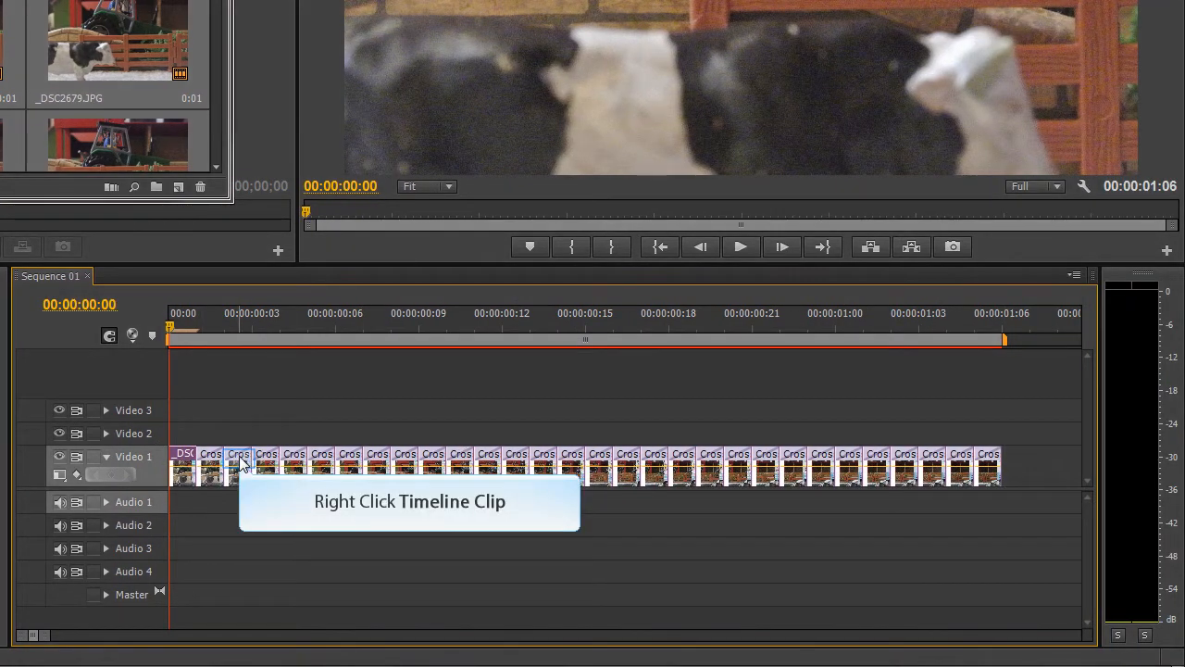
pyautogui.rightClick(239, 460)
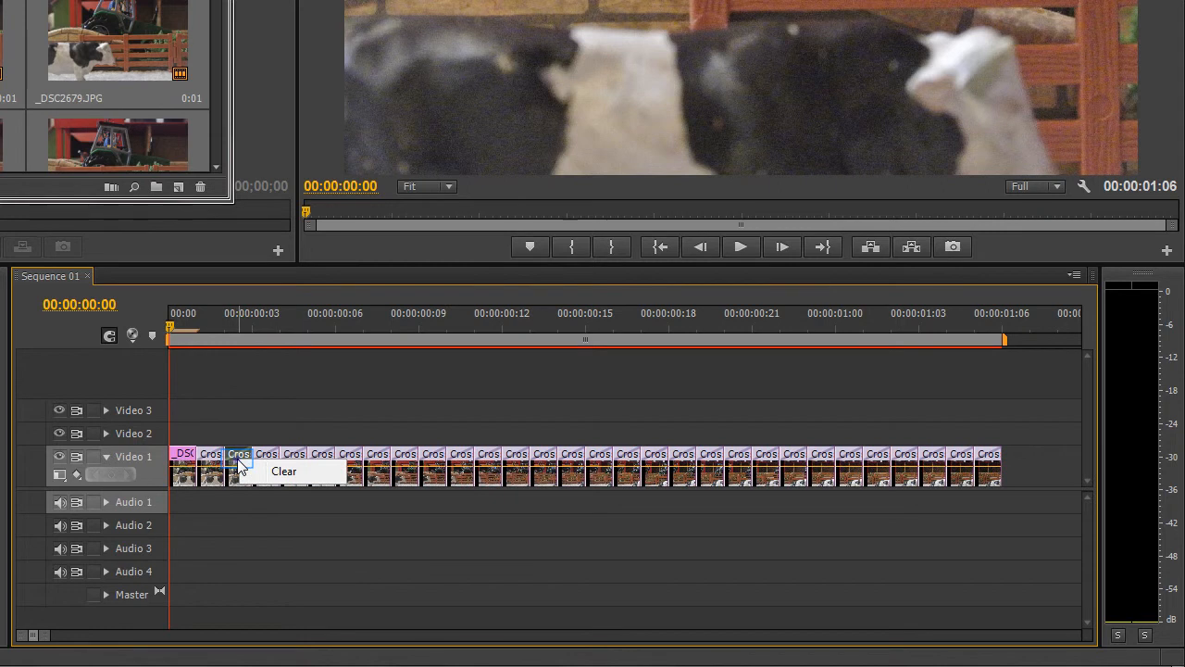
pyautogui.click(387, 462)
pyautogui.moveTo(1036, 493); pyautogui.dragTo(138, 429)
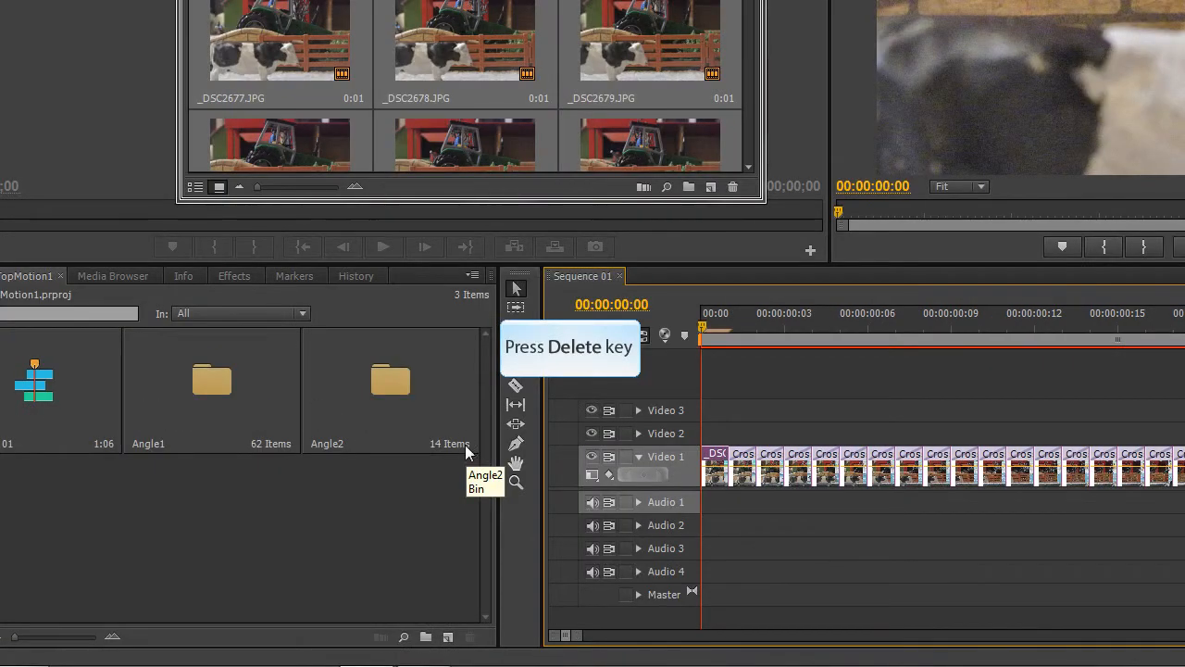
pyautogui.press('Delete')
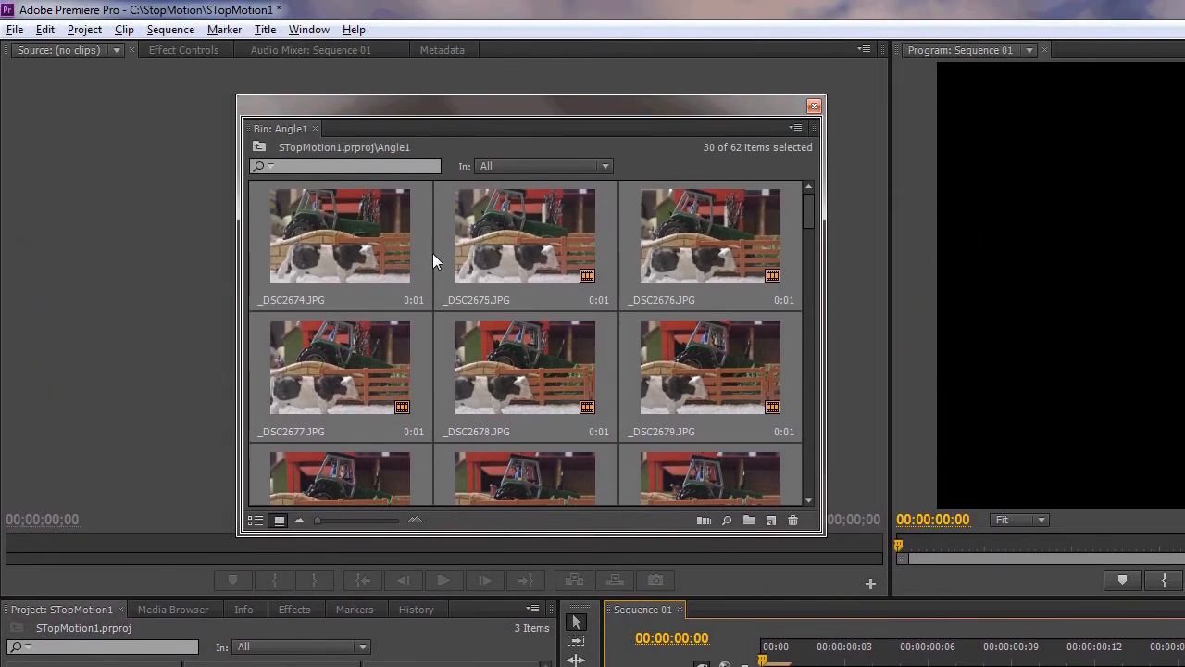
# Step: Set the duration of all photos in the Angle1 bin to 00:00:00:02
pyautogui.click(360, 254)
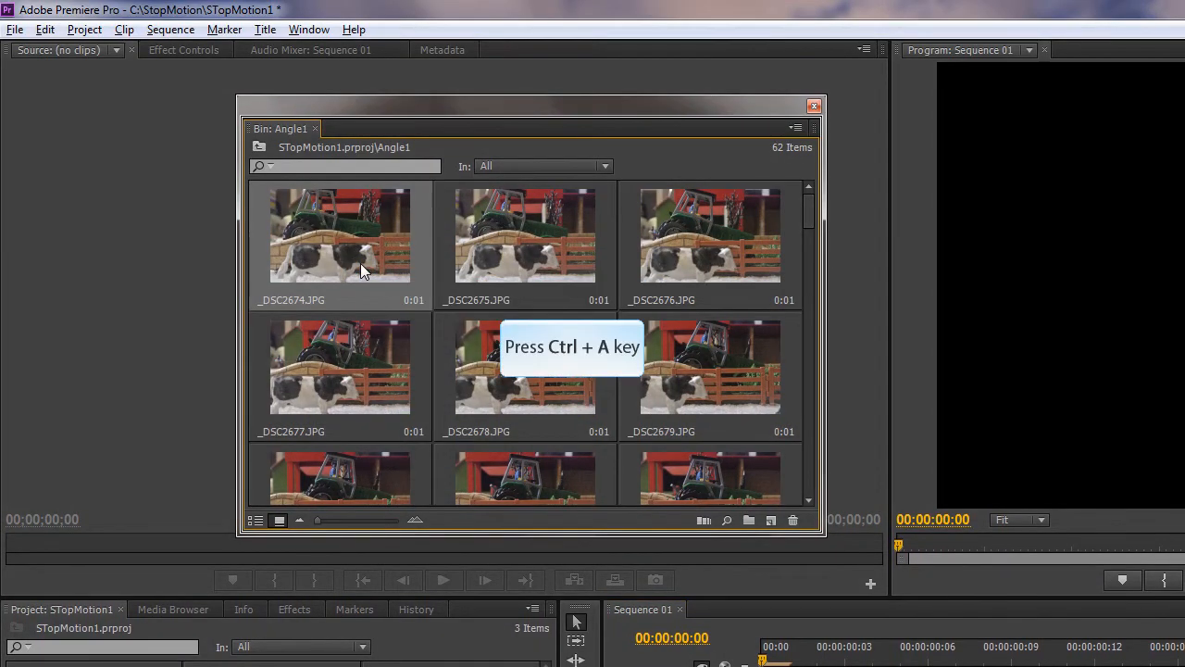
pyautogui.hotkey('ctrl', 'a')
pyautogui.rightClick(361, 263)
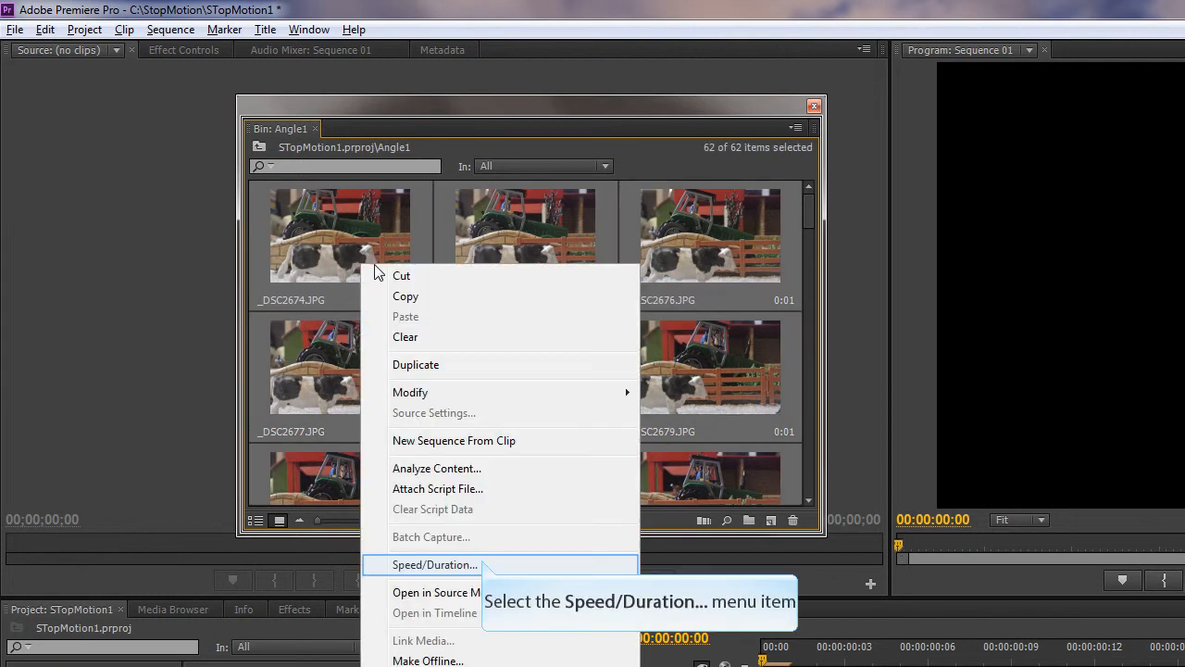
pyautogui.click(481, 561)
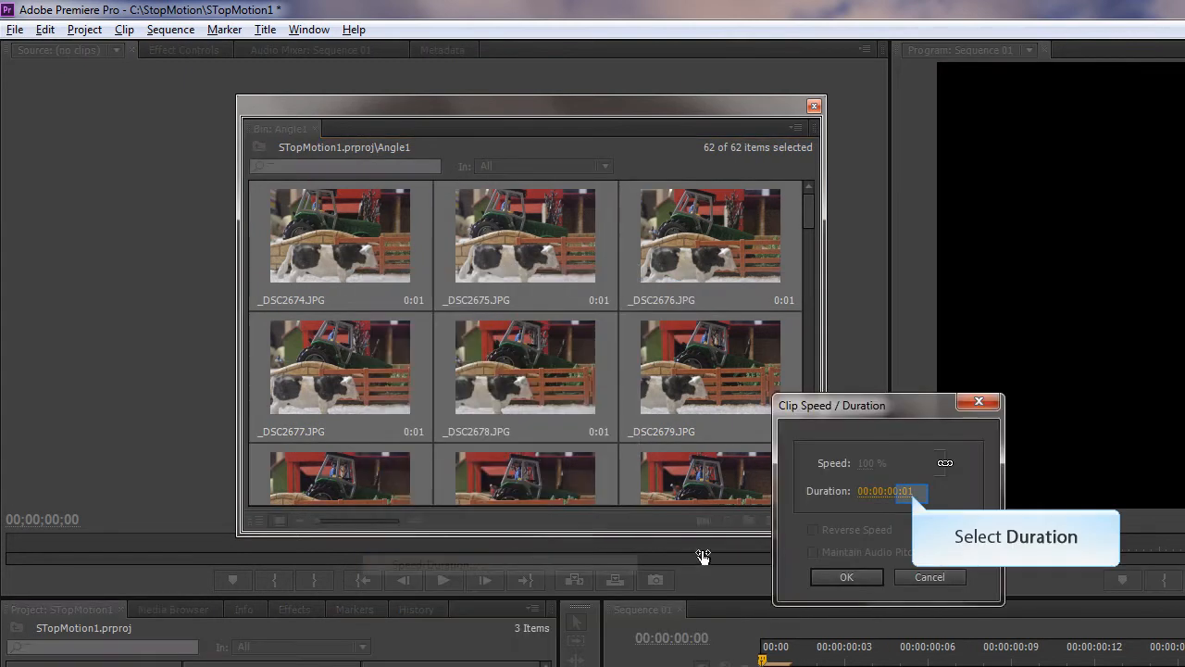
pyautogui.click(920, 492)
pyautogui.moveTo(921, 492); pyautogui.dragTo(911, 489)
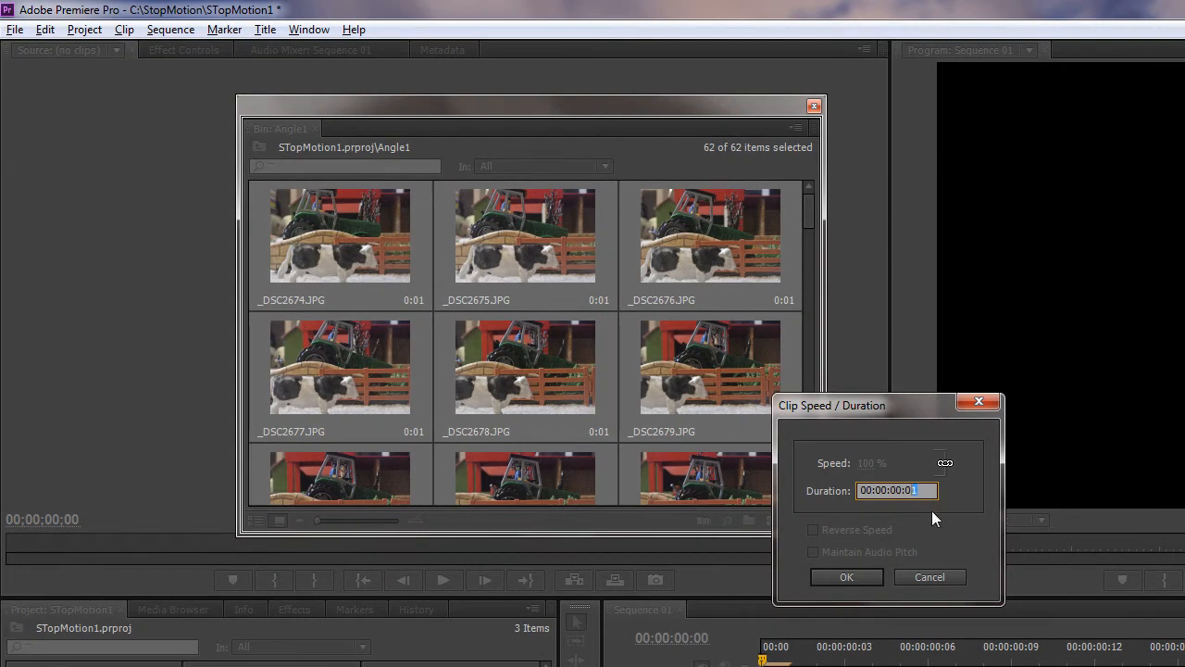
pyautogui.write('2')
pyautogui.click(846, 577)
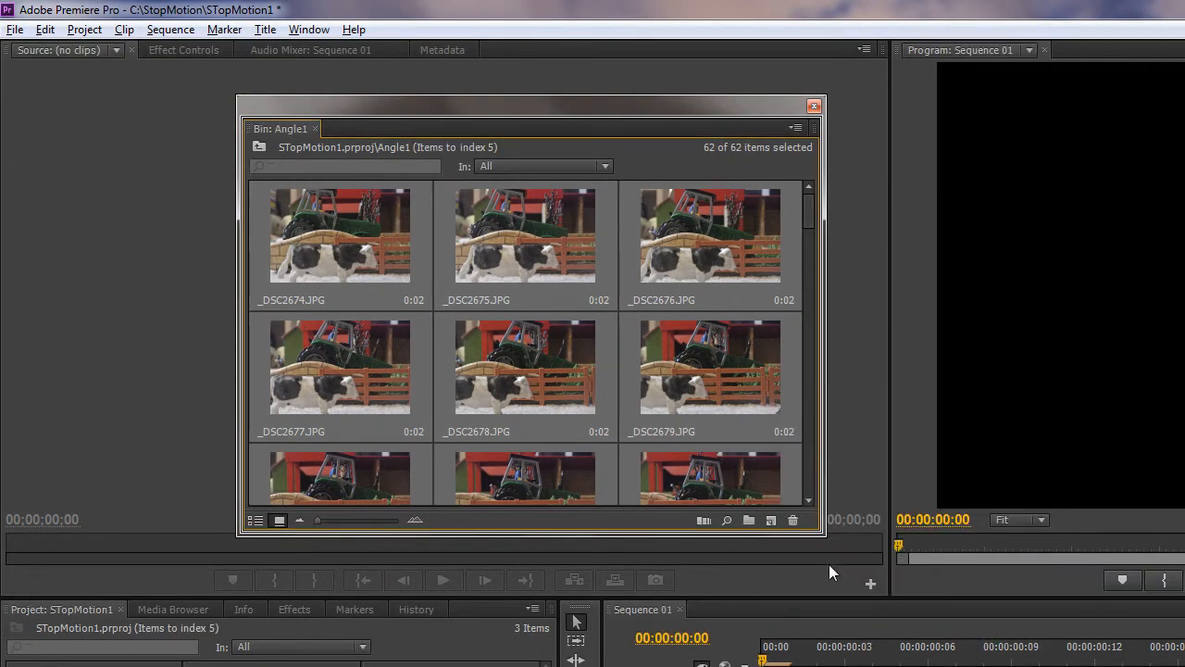
# Step: Select the photos _DSC2674.JPG through _DSC2704.JPG in the Angle1 bin and automate them to Sequence 01 sequentially with the Insert Edit method
pyautogui.scroll(-2, 713, 333)
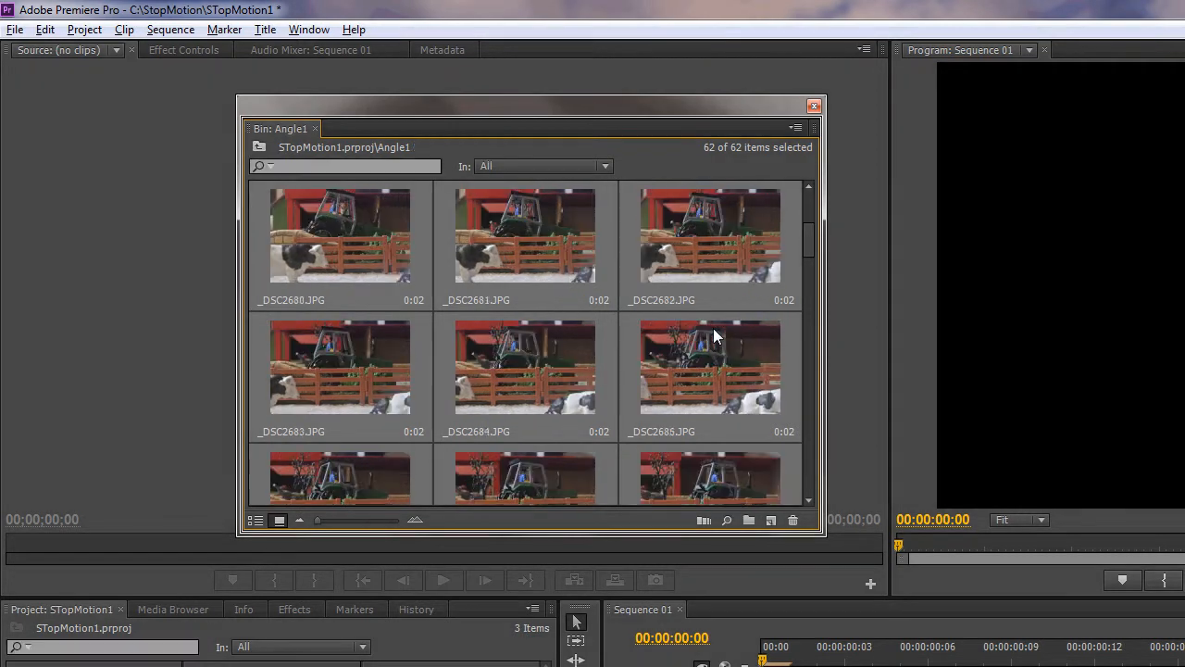
pyautogui.scroll(-7, 713, 329)
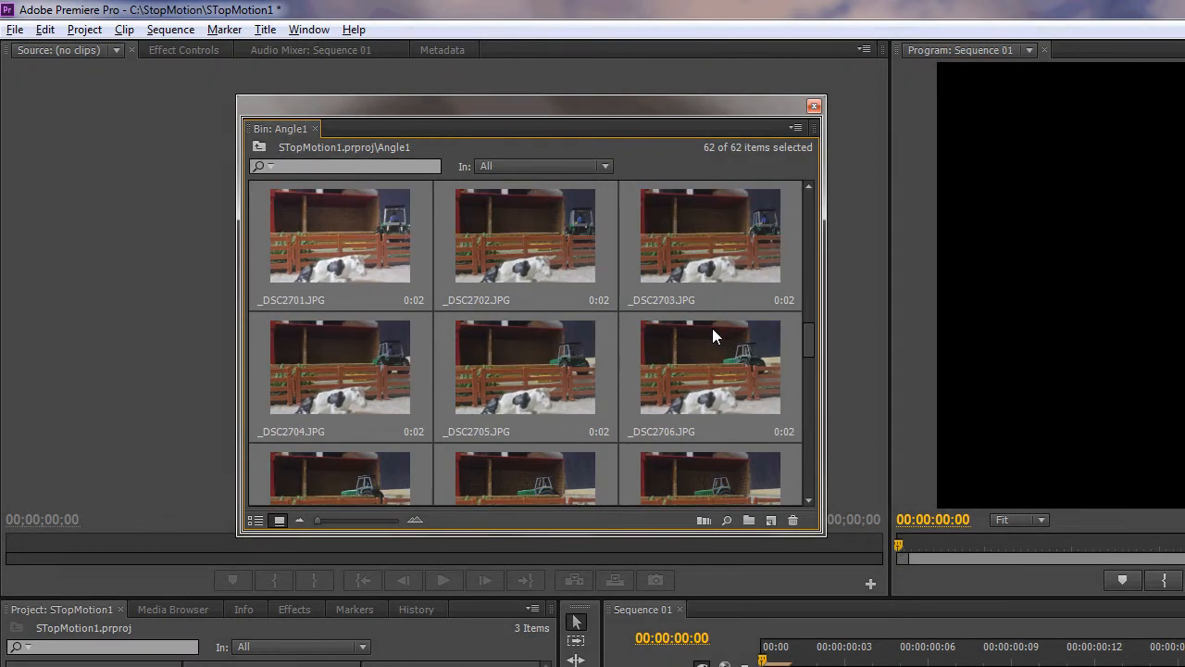
pyautogui.click(378, 367)
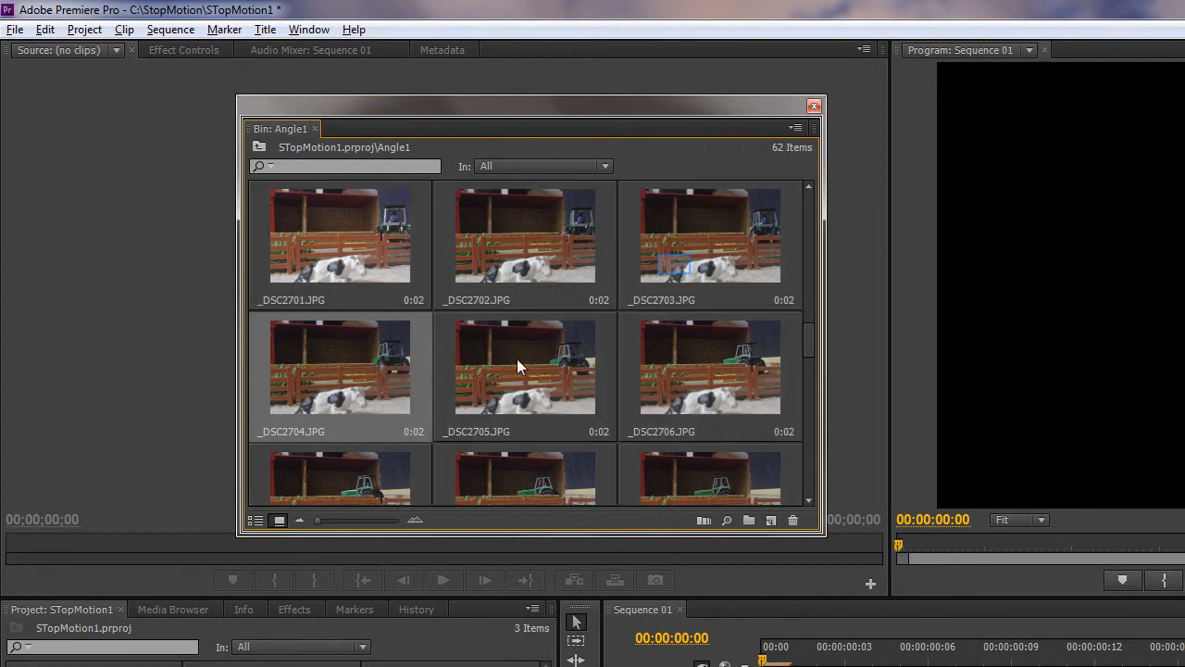
pyautogui.click(674, 264)
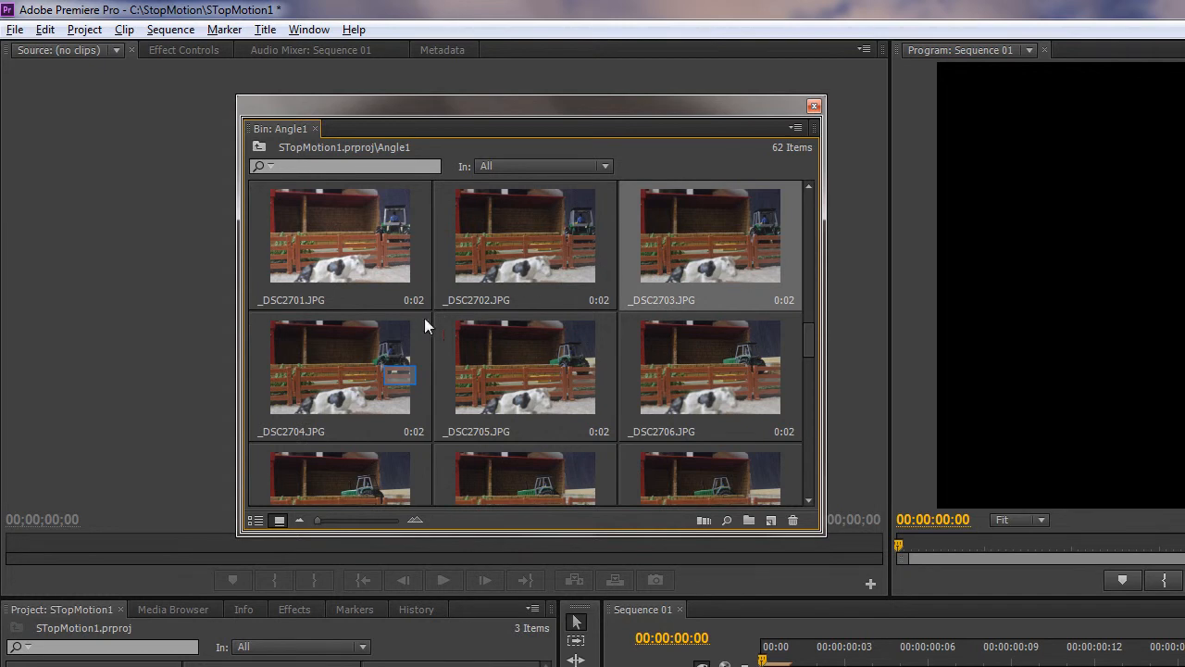
pyautogui.moveTo(401, 375); pyautogui.dragTo(422, 375)
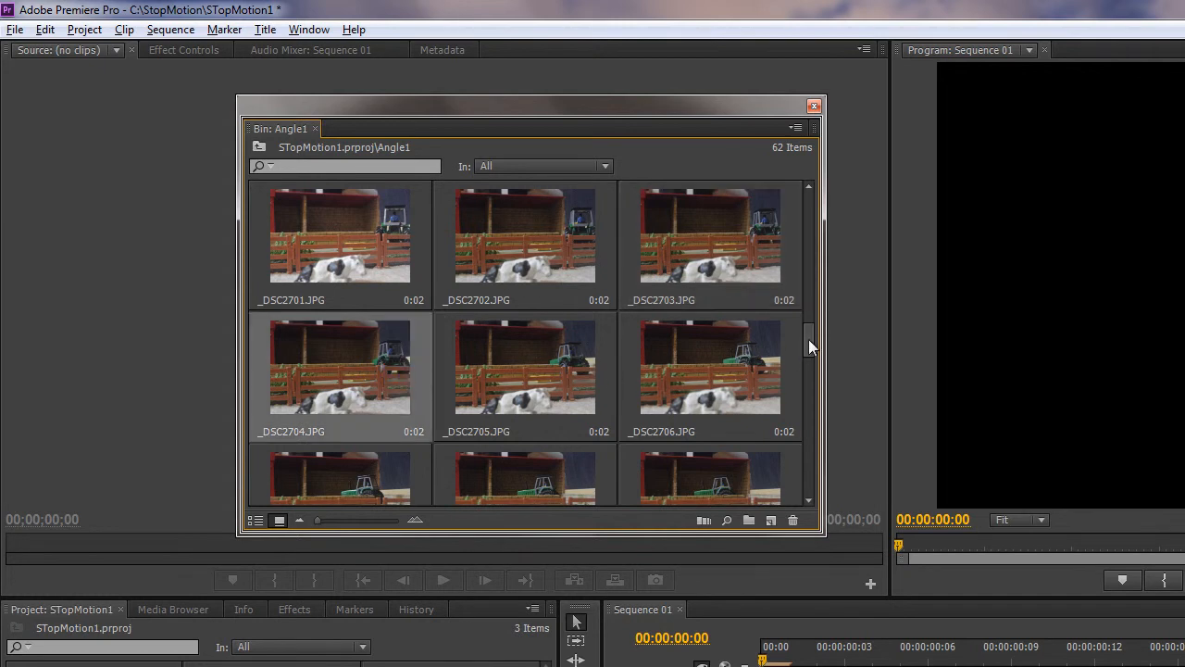
pyautogui.moveTo(810, 335); pyautogui.dragTo(813, 155)
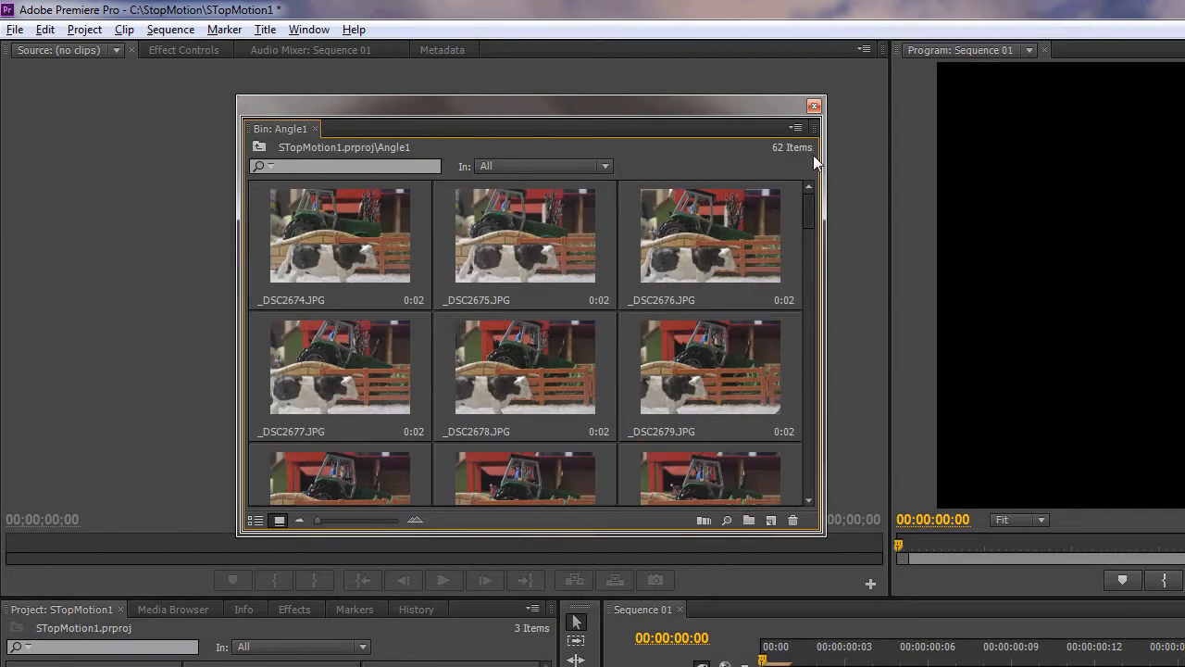
pyautogui.keyDown('shift'); pyautogui.click(302, 232); pyautogui.keyUp('shift')
pyautogui.click(703, 520)
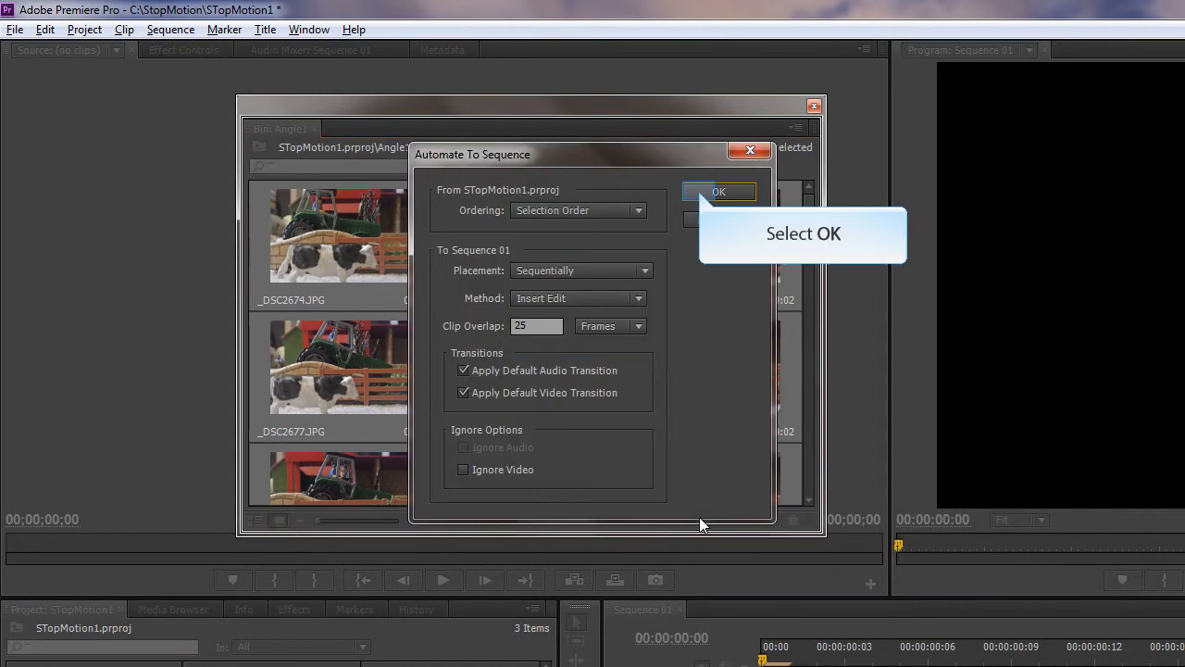
pyautogui.click(715, 192)
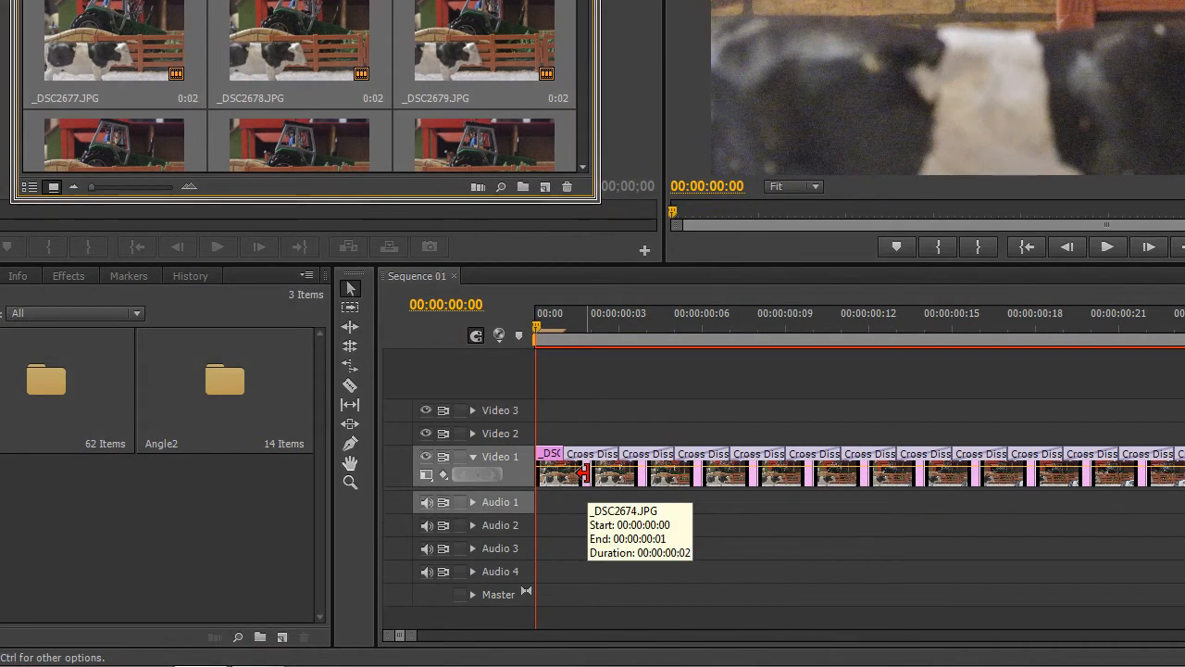
# Step: Play the two-frame photo clips in Sequence 01 several times and return the playhead to the start
pyautogui.press('space')
pyautogui.press('space')
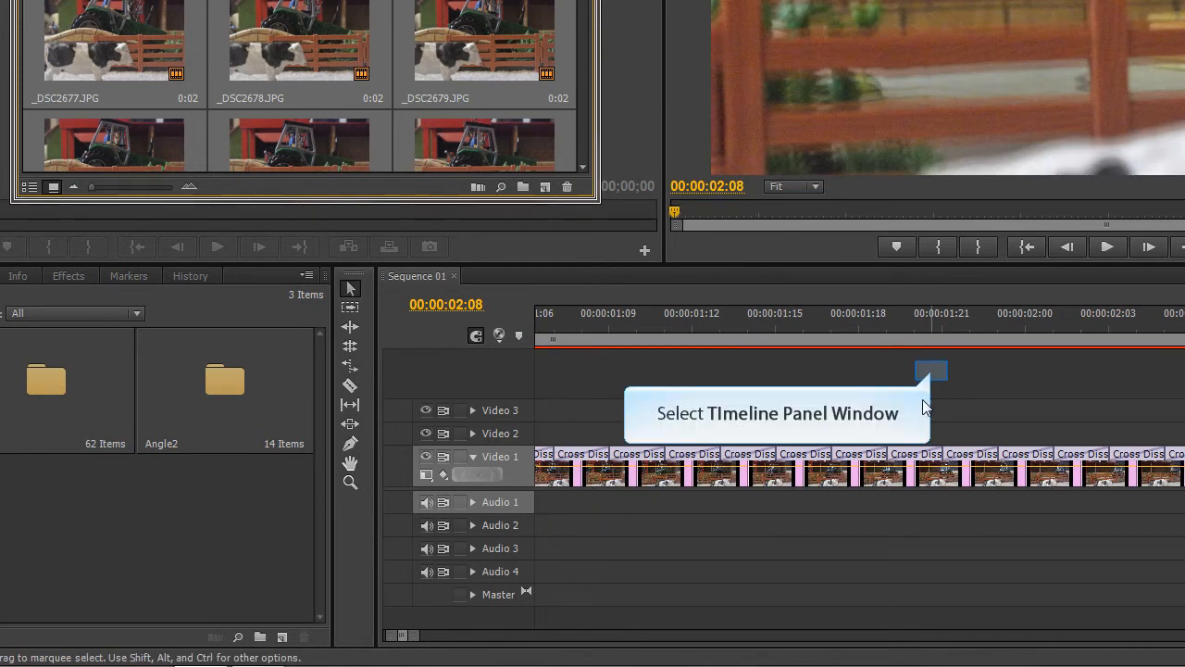
pyautogui.click(933, 377)
pyautogui.press('space')
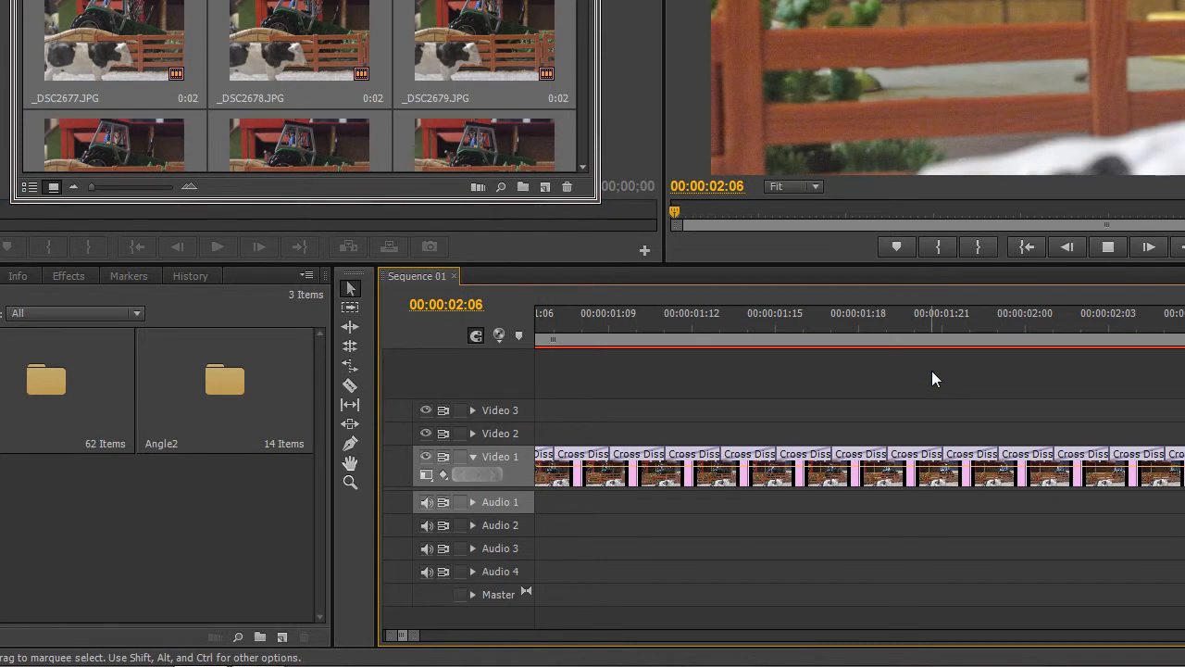
pyautogui.press('Home')
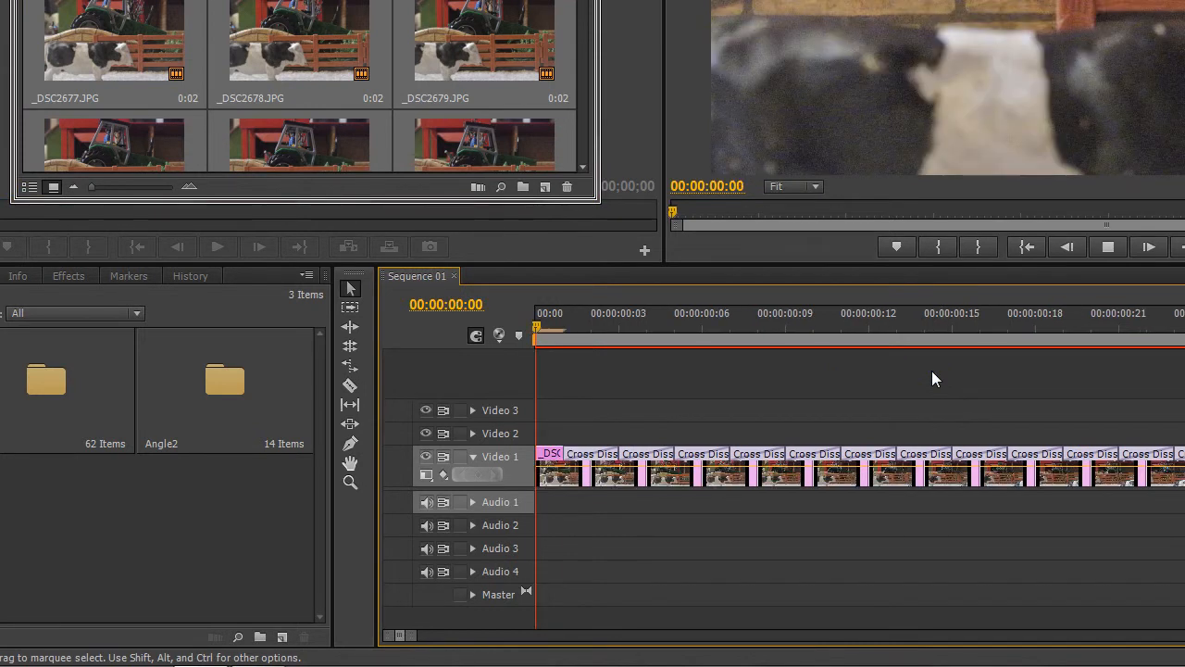
pyautogui.press('space')
pyautogui.press('space')
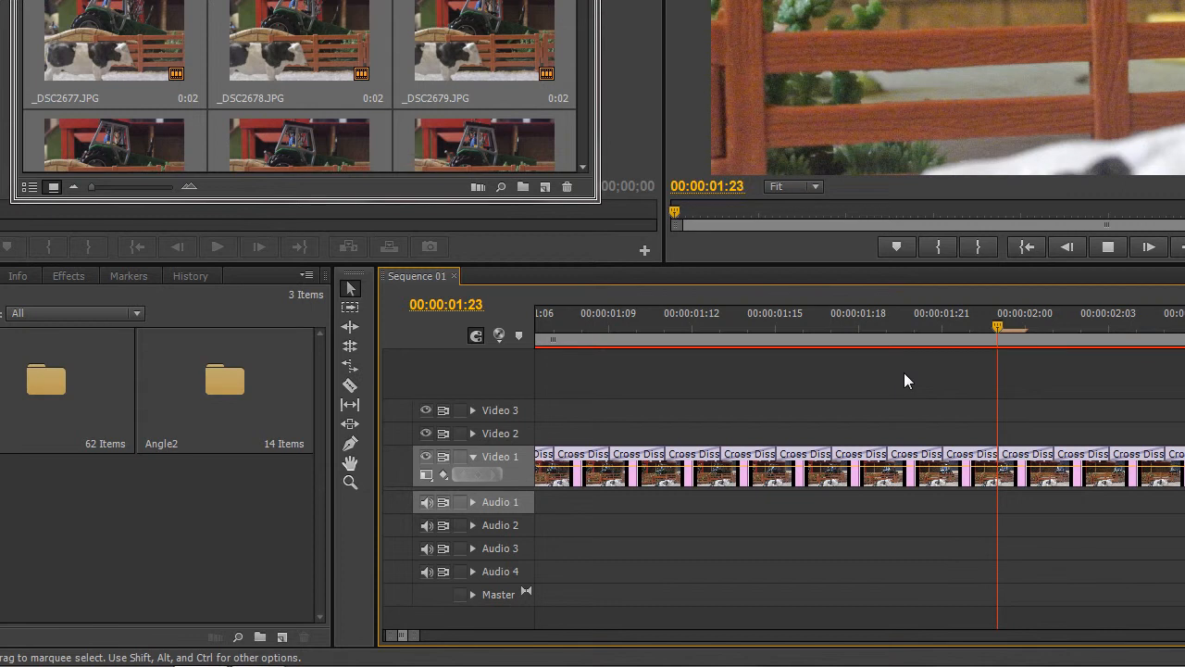
pyautogui.press('space')
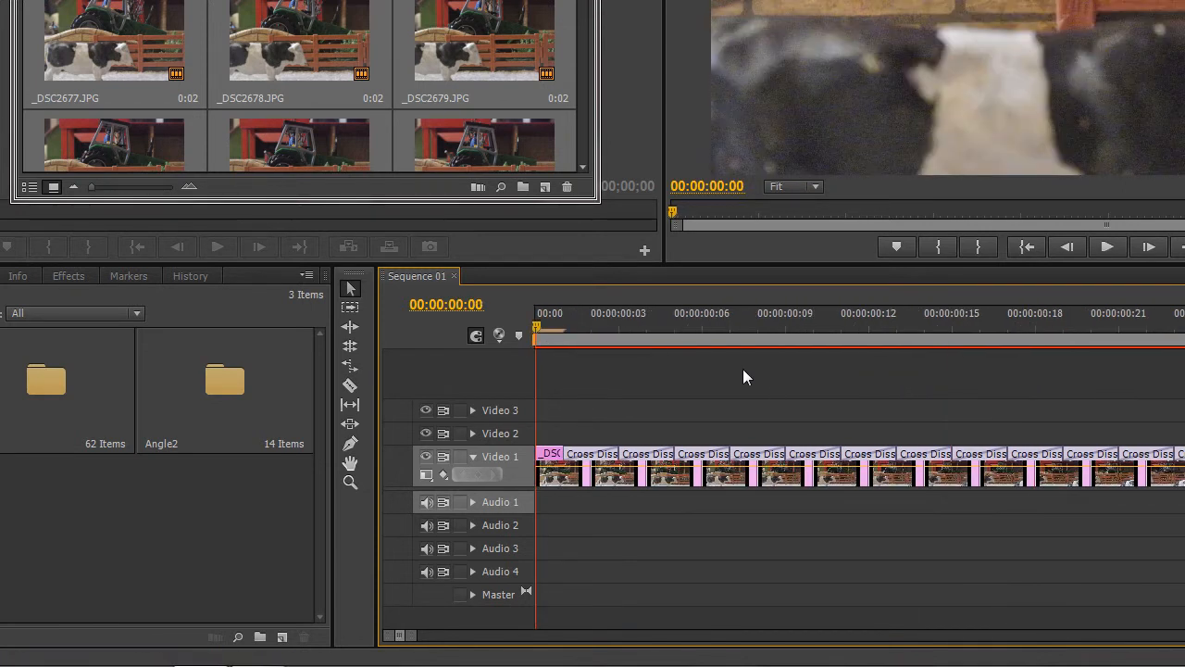
pyautogui.moveTo(536, 323); pyautogui.dragTo(558, 362)
pyautogui.moveTo(238, 362); pyautogui.dragTo(166, 363)
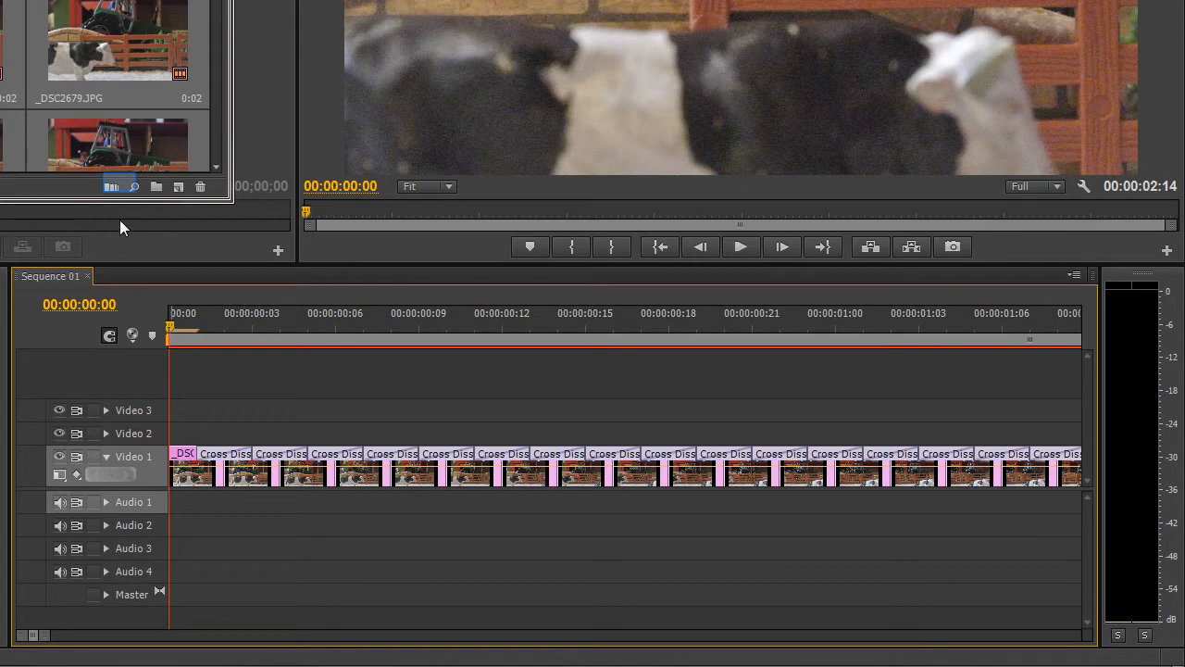
# Step: Automate the selected photos to Sequence 01 again at the start, with a clip overlap of 25 frames
pyautogui.click(120, 182)
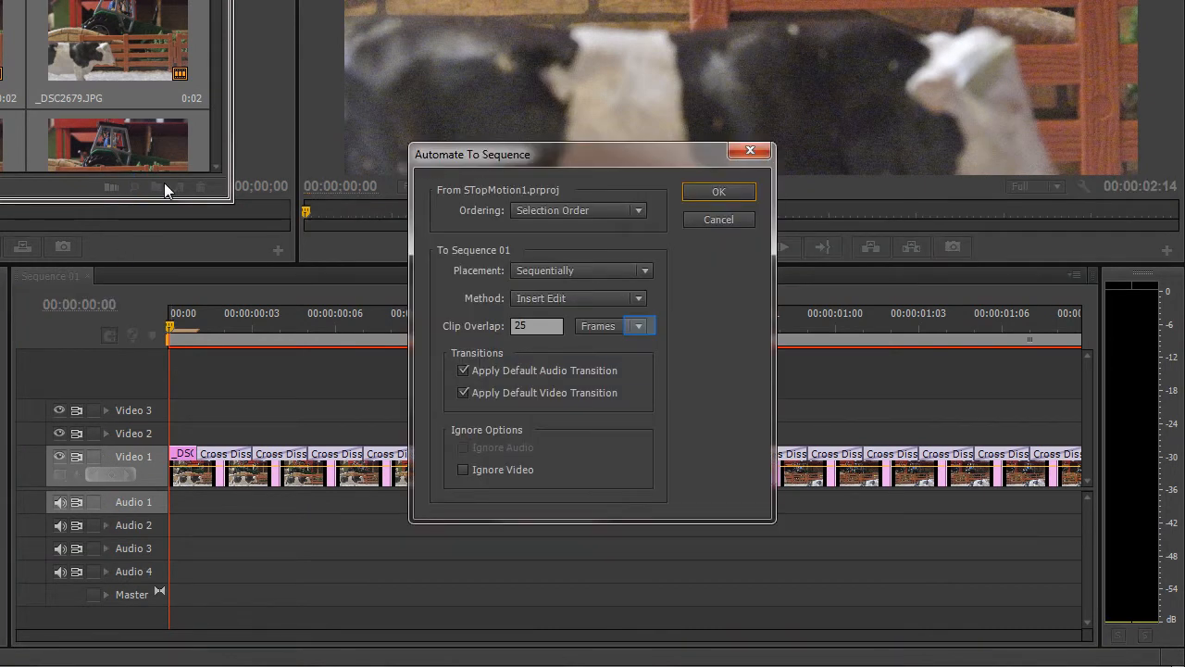
pyautogui.click(640, 325)
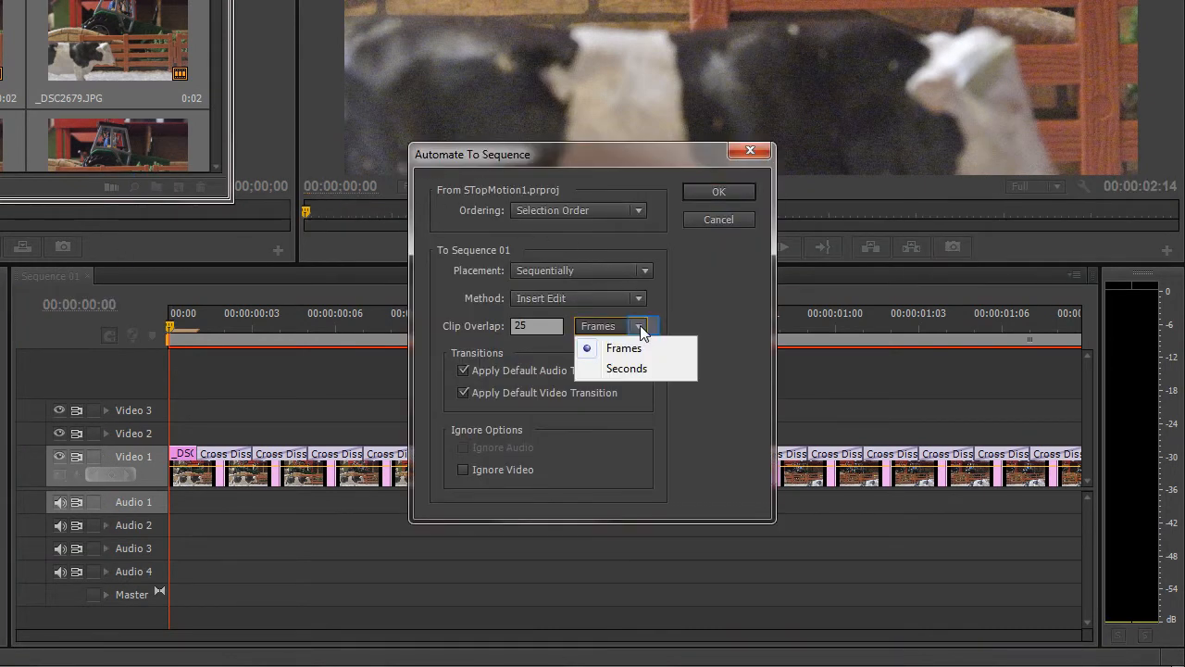
pyautogui.click(638, 343)
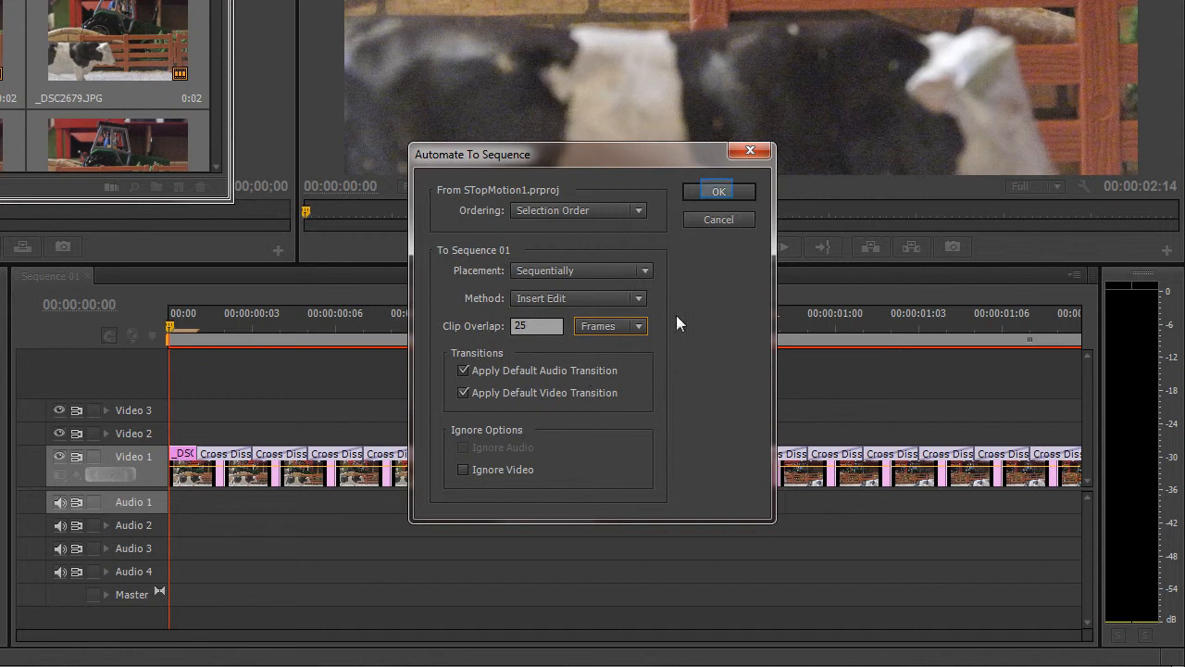
pyautogui.click(717, 190)
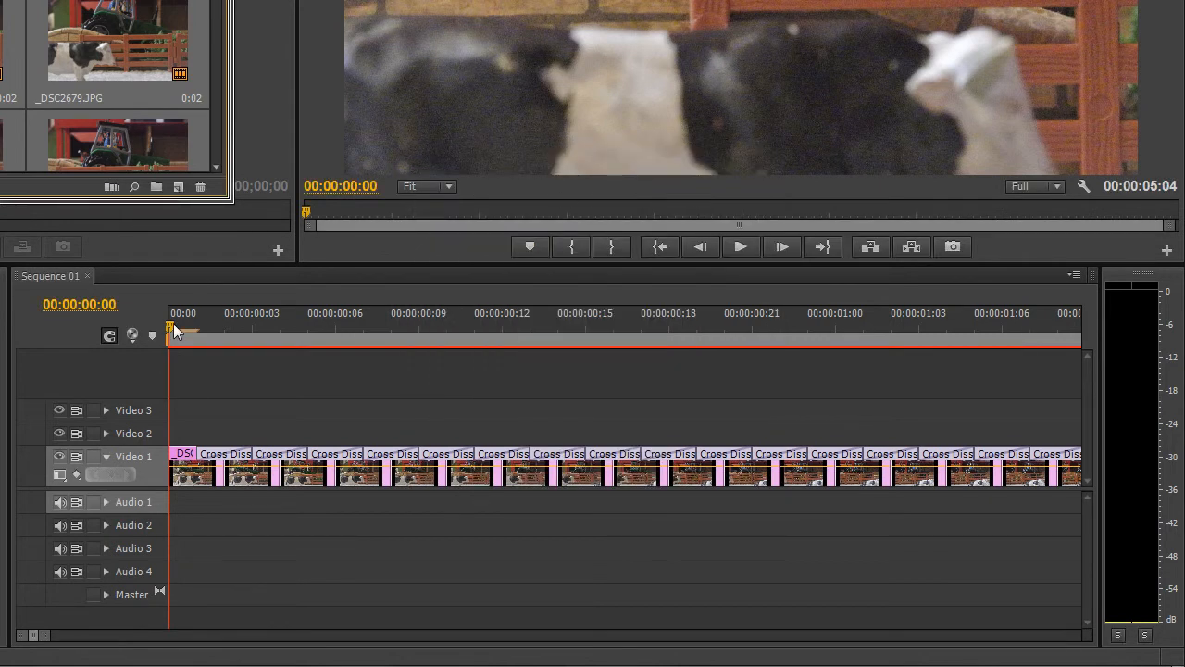
pyautogui.moveTo(173, 323); pyautogui.dragTo(122, 395)
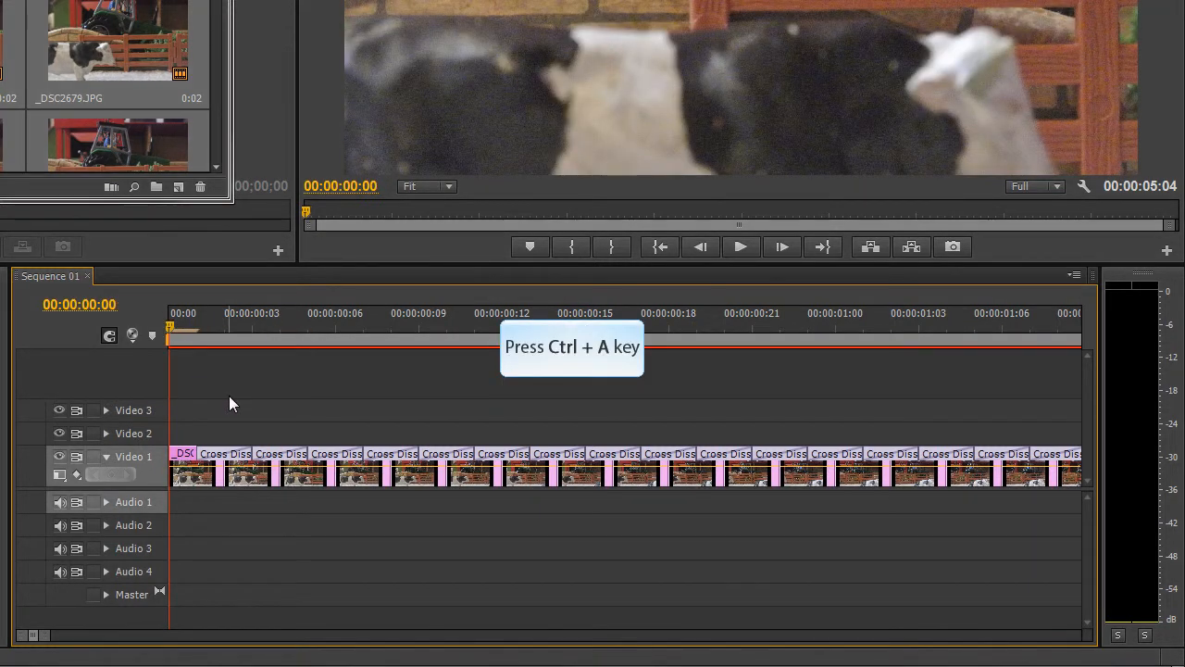
# Step: Select all clips in Sequence 01 and apply Scale to Frame Size to them
pyautogui.hotkey('ctrl', 'a')
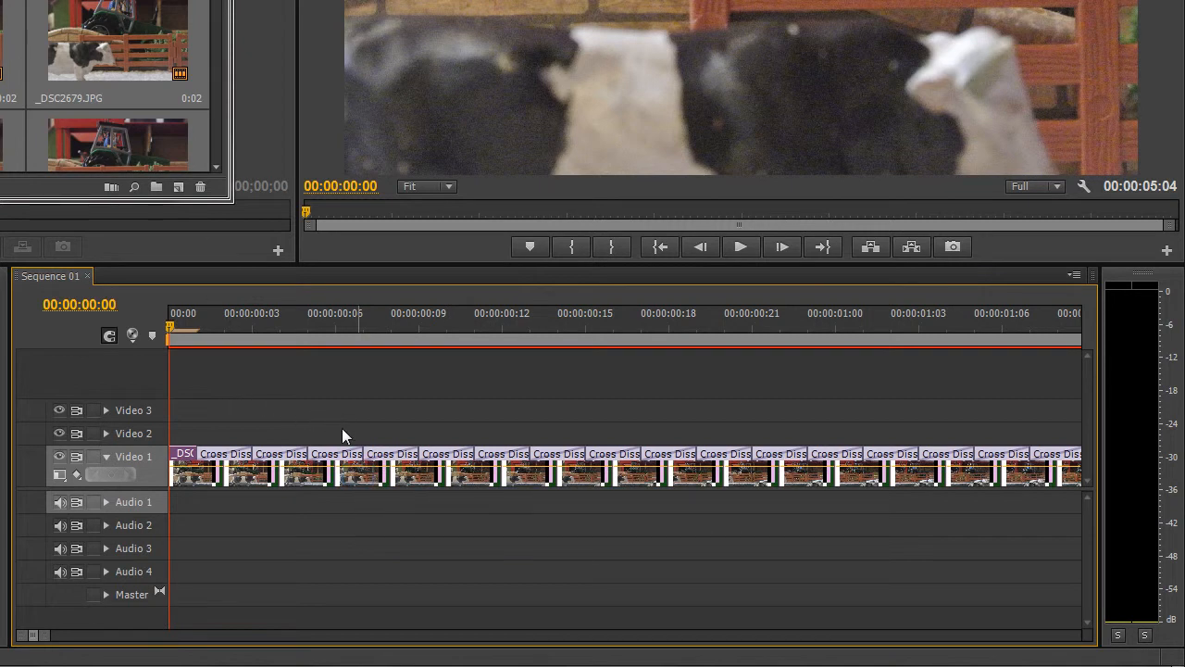
pyautogui.rightClick(361, 476)
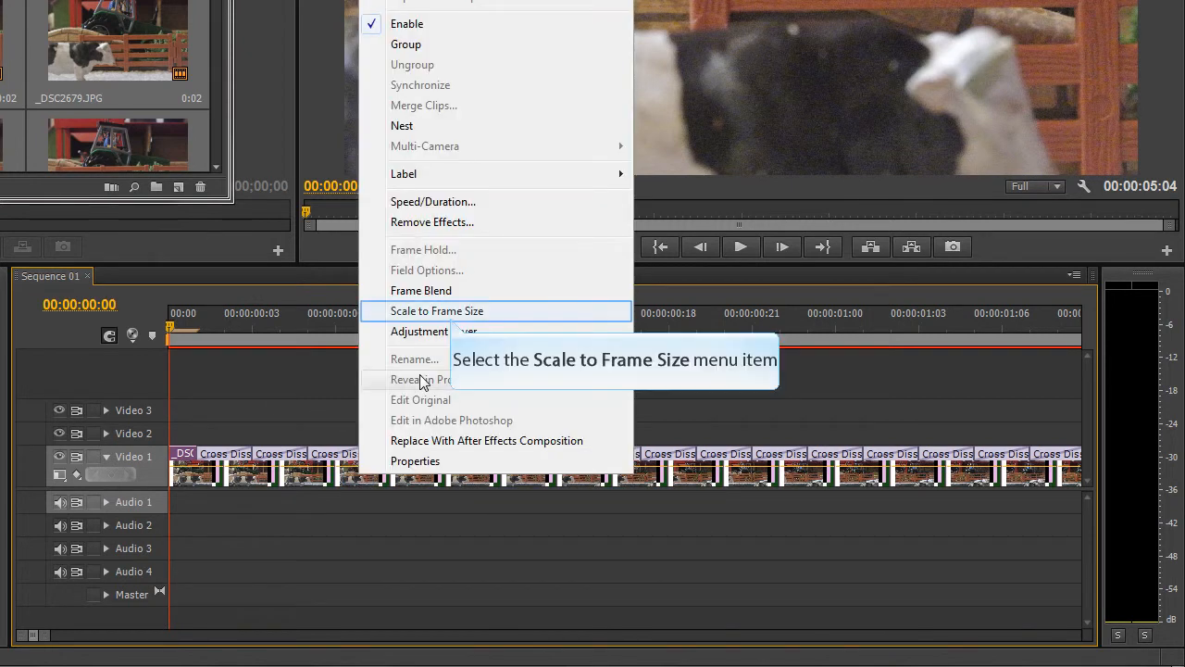
pyautogui.click(450, 315)
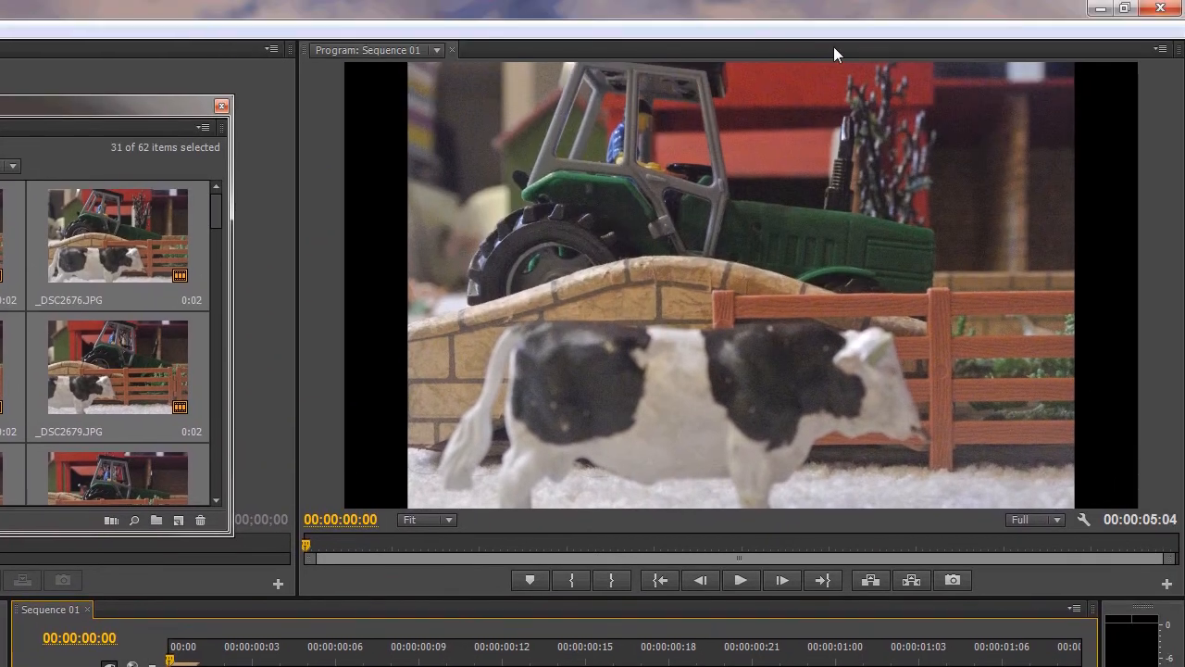
# Step: Play the scaled clips and scrub back through the sequence to check the animation
pyautogui.press('space')
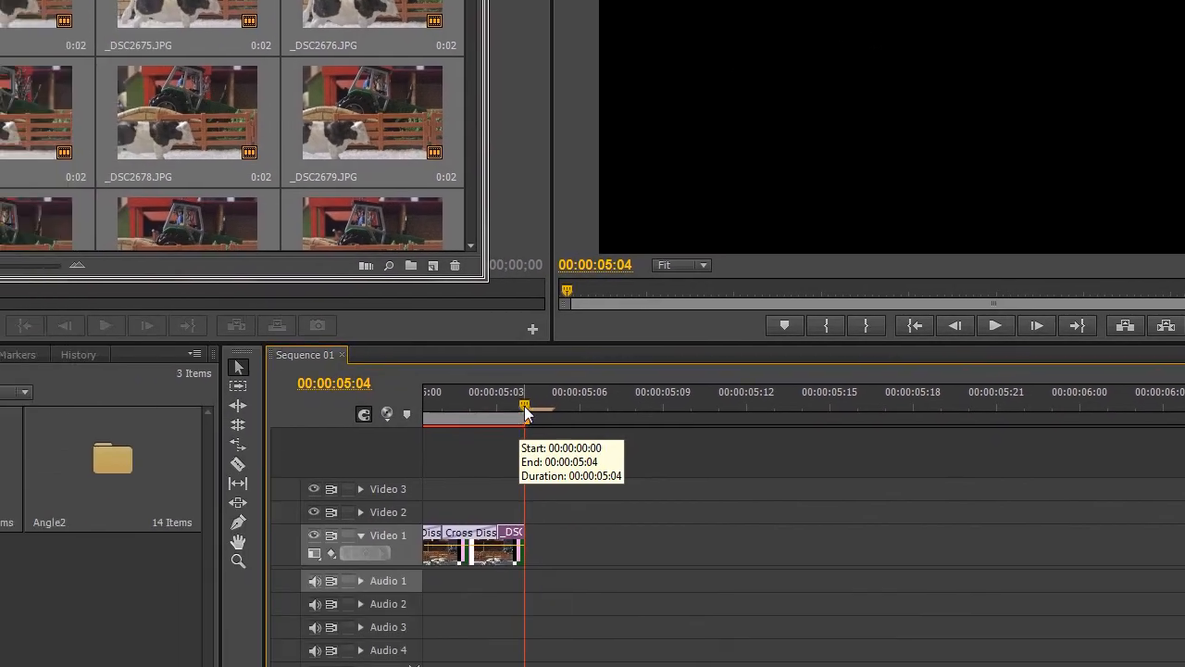
pyautogui.moveTo(269, 661); pyautogui.dragTo(210, 664)
pyautogui.moveTo(535, 335); pyautogui.dragTo(454, 337)
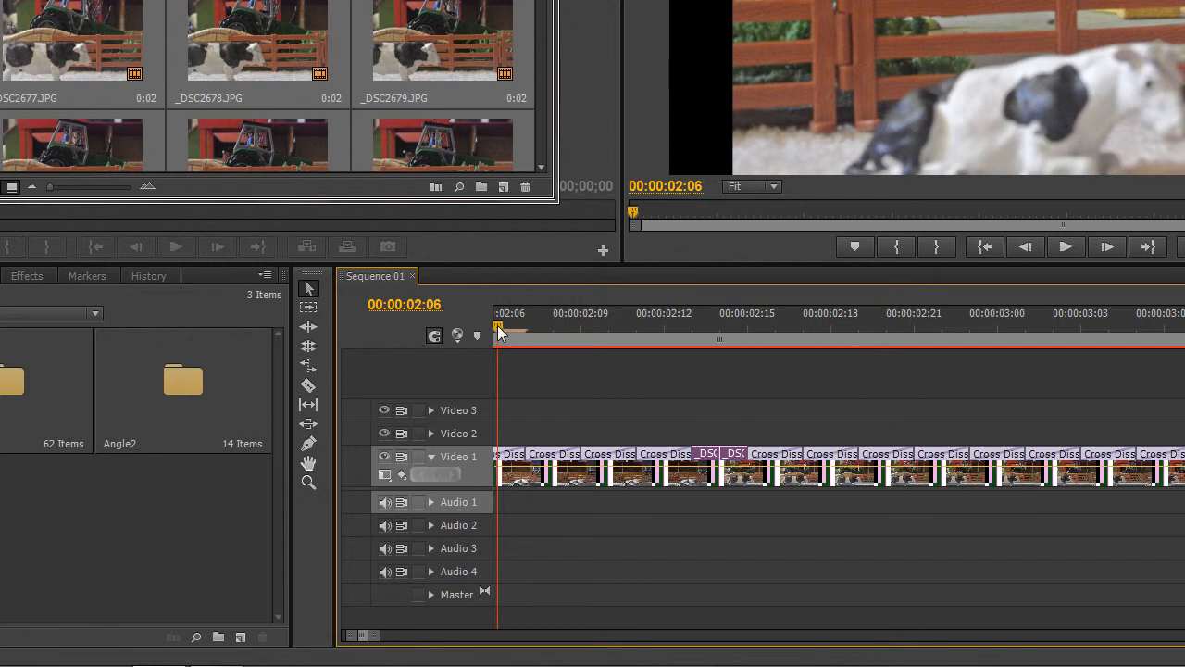
# Step: Delete the repeated set of photo clips that starts at 00:00:02:14 on the Video 1 track
pyautogui.moveTo(496, 327); pyautogui.dragTo(1063, 342)
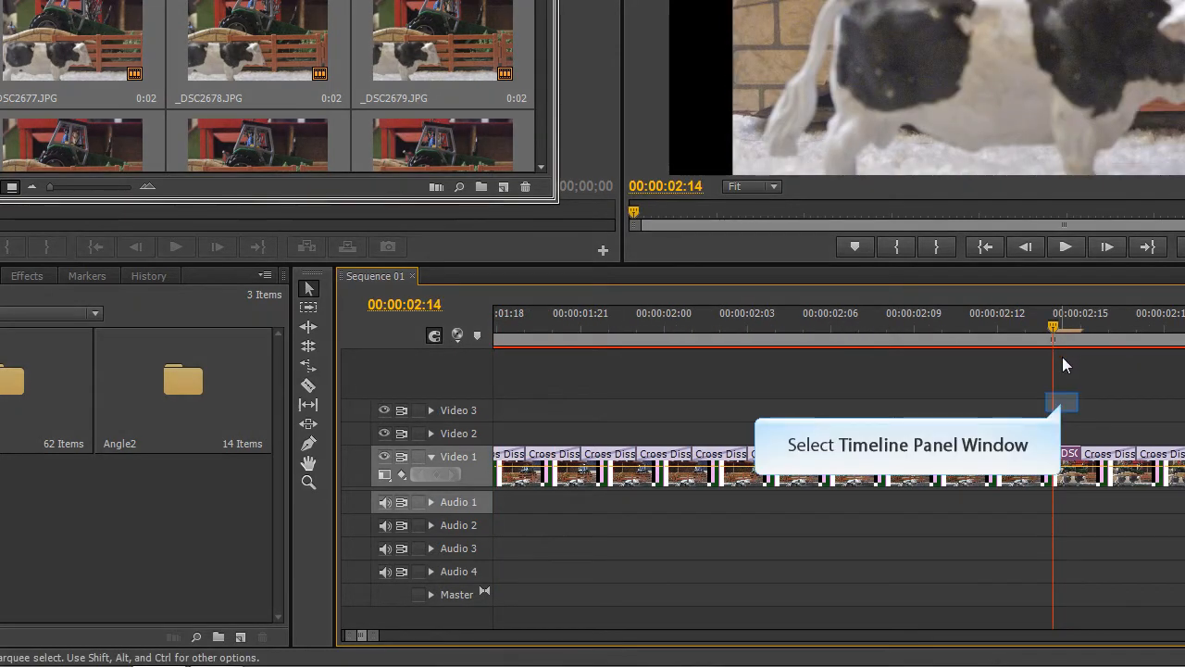
pyautogui.click(1062, 401)
pyautogui.moveTo(1061, 425); pyautogui.dragTo(933, 503)
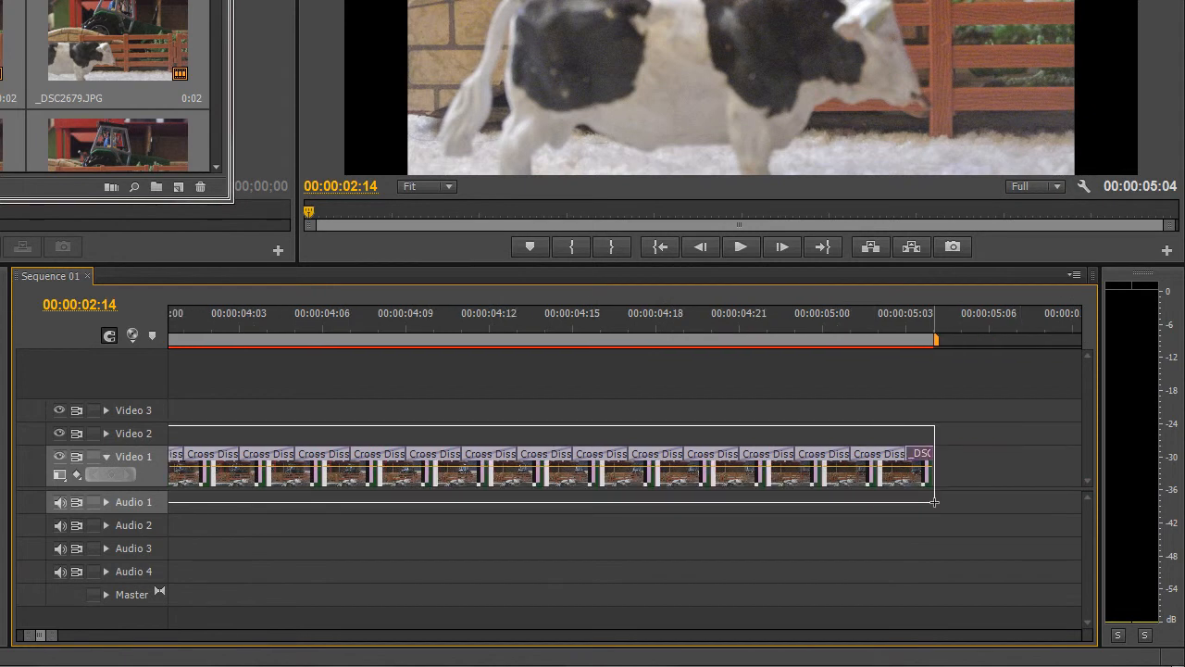
pyautogui.press('Delete')
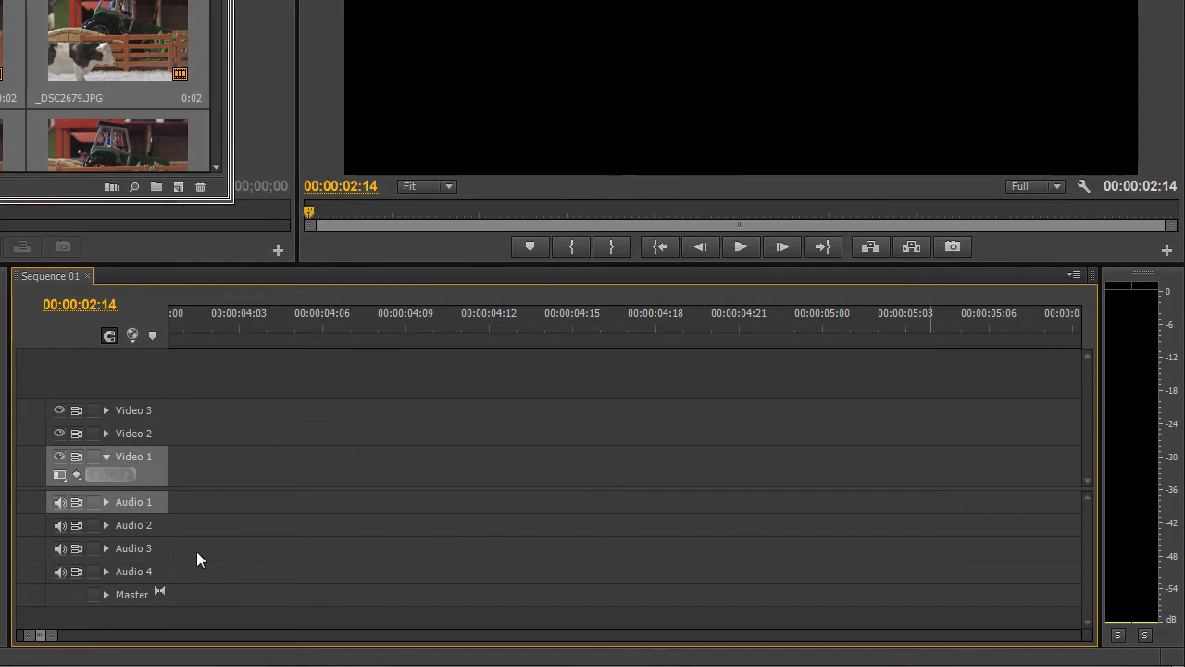
# Step: Play the remaining clips from the start of the sequence and place the playhead at its end, 00:00:02:14
pyautogui.hotkey('ctrl', 'z')
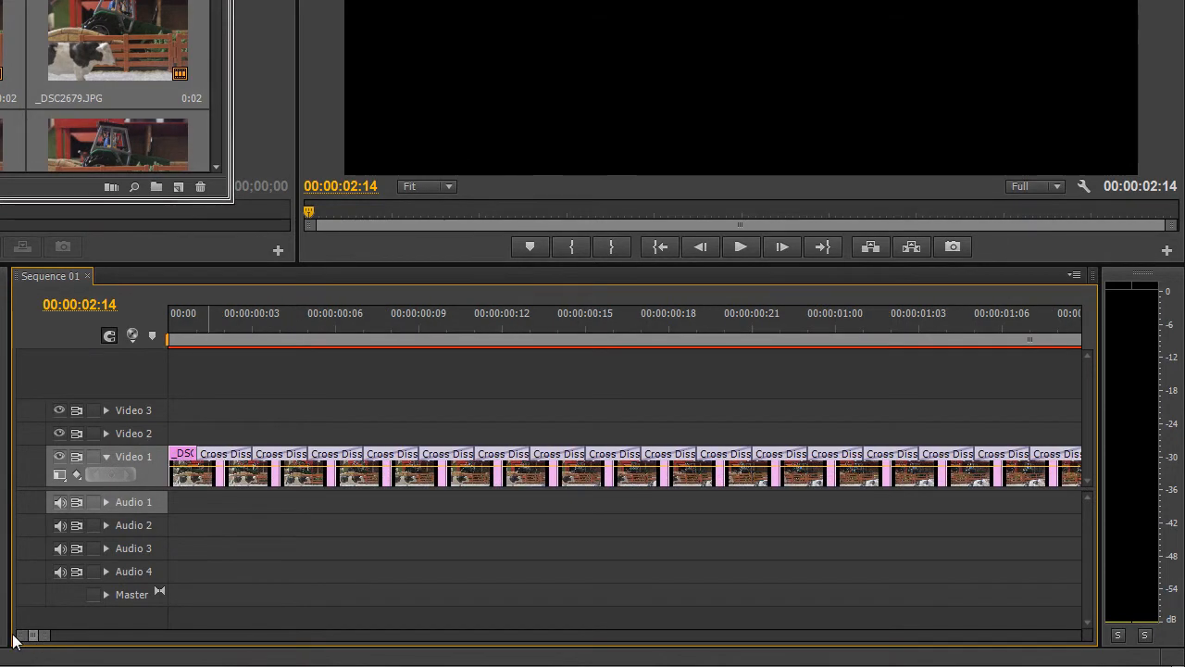
pyautogui.press('space')
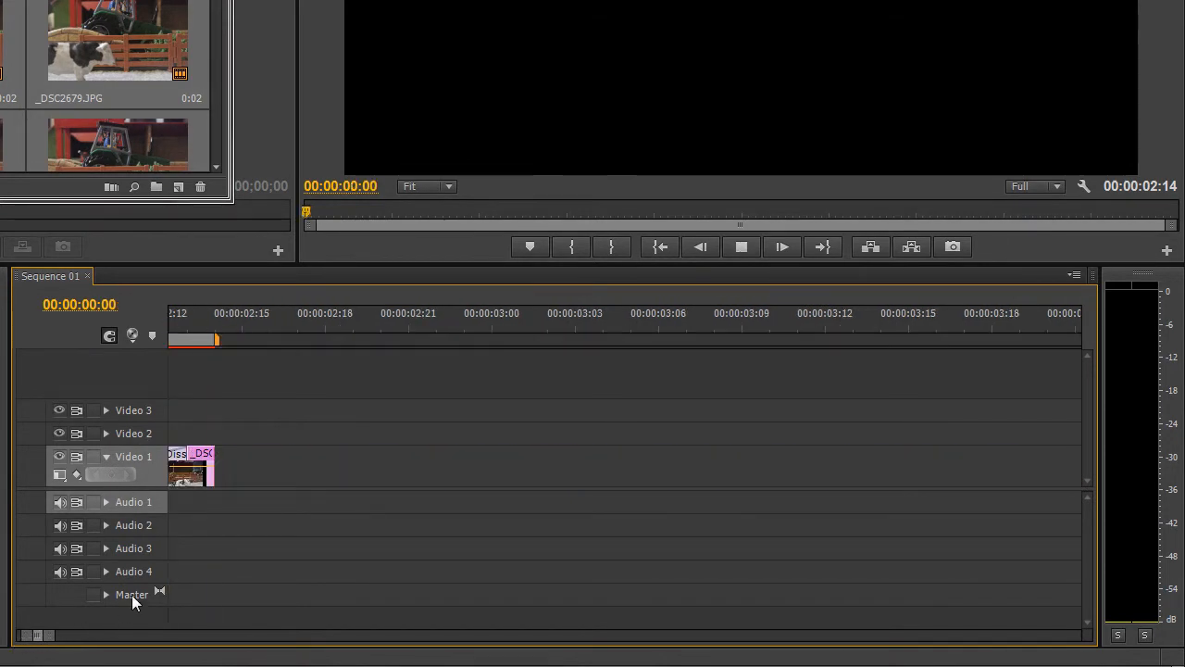
pyautogui.press('space')
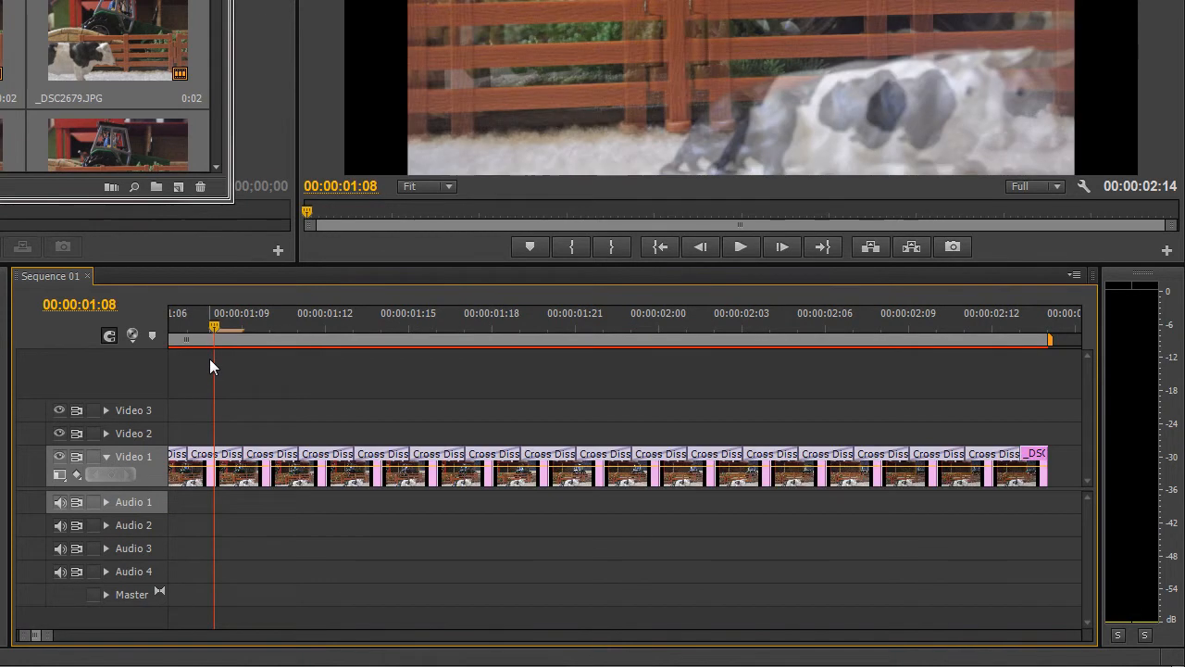
pyautogui.moveTo(211, 329); pyautogui.dragTo(1033, 341)
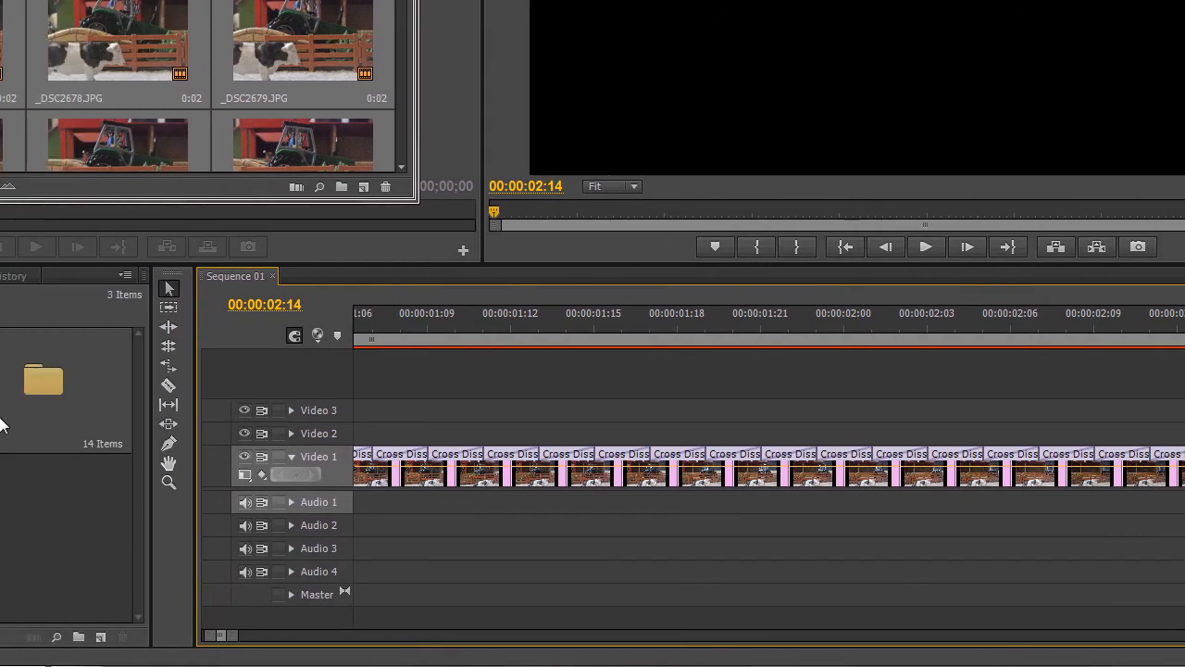
# Step: Set the duration of the Angle2 photos from _DSC2745.JPG to the last one to 00:00:00:02
pyautogui.doubleClick(238, 411)
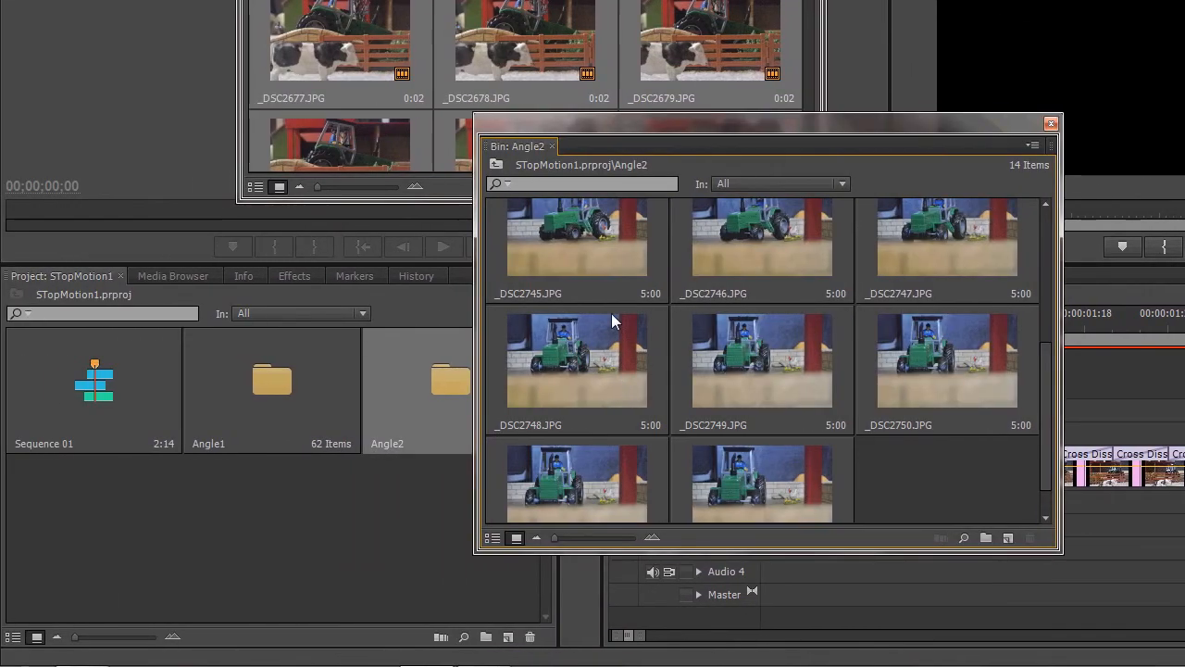
pyautogui.click(642, 249)
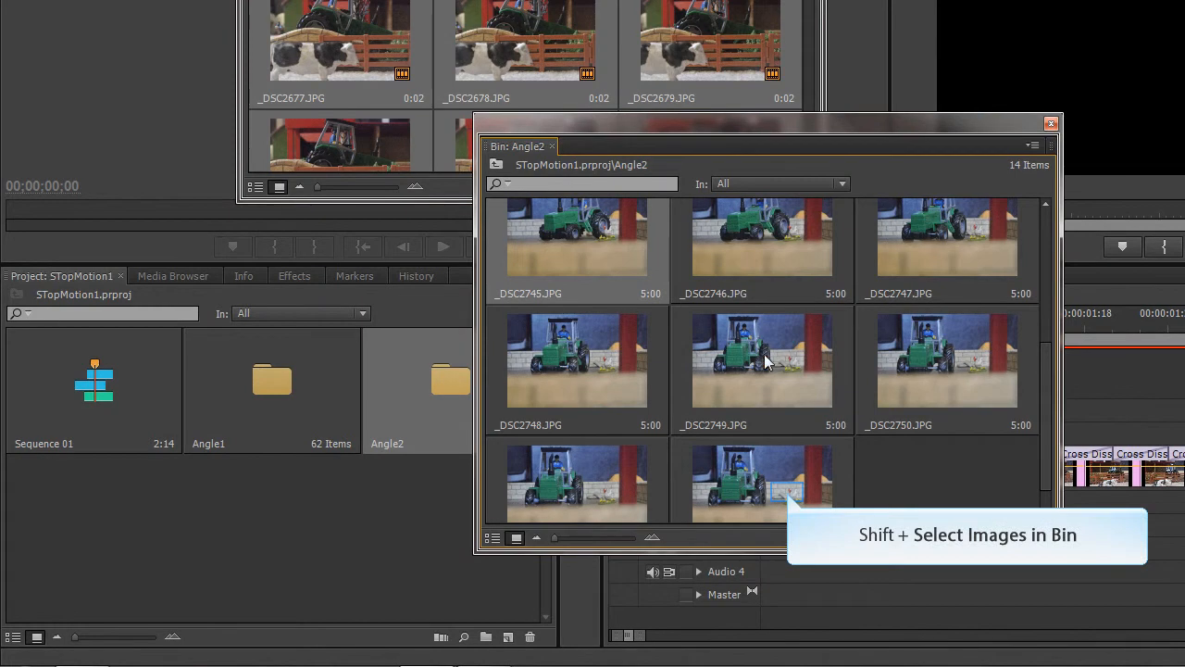
pyautogui.keyDown('shift'); pyautogui.click(787, 491); pyautogui.keyUp('shift')
pyautogui.rightClick(786, 492)
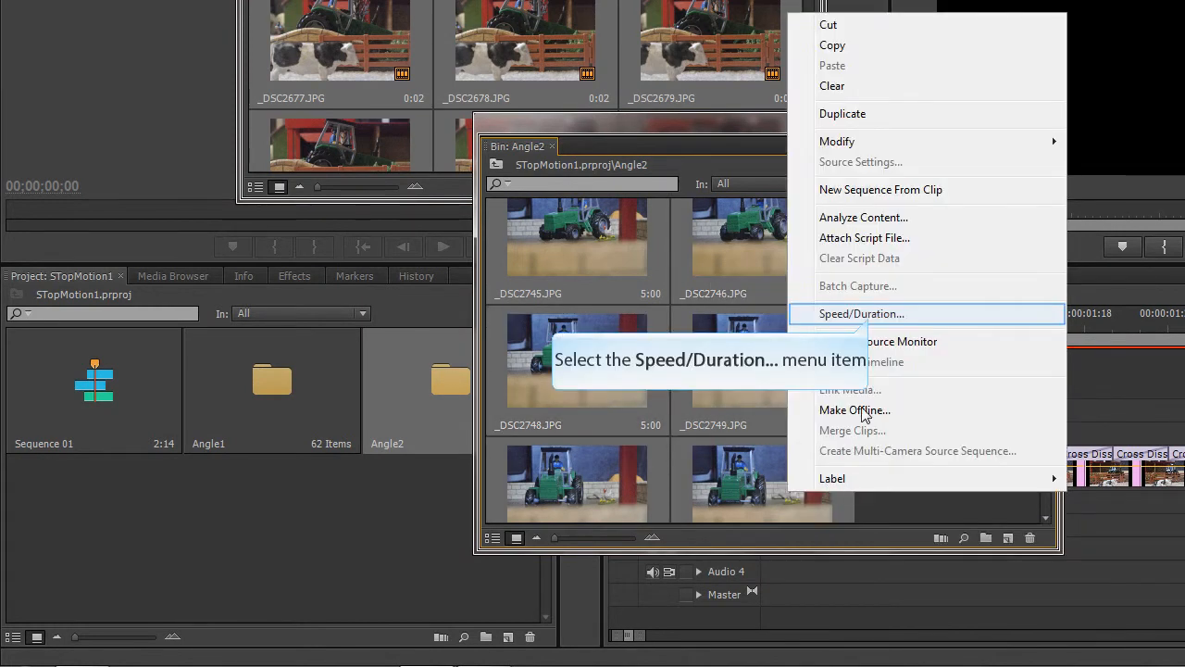
pyautogui.click(872, 315)
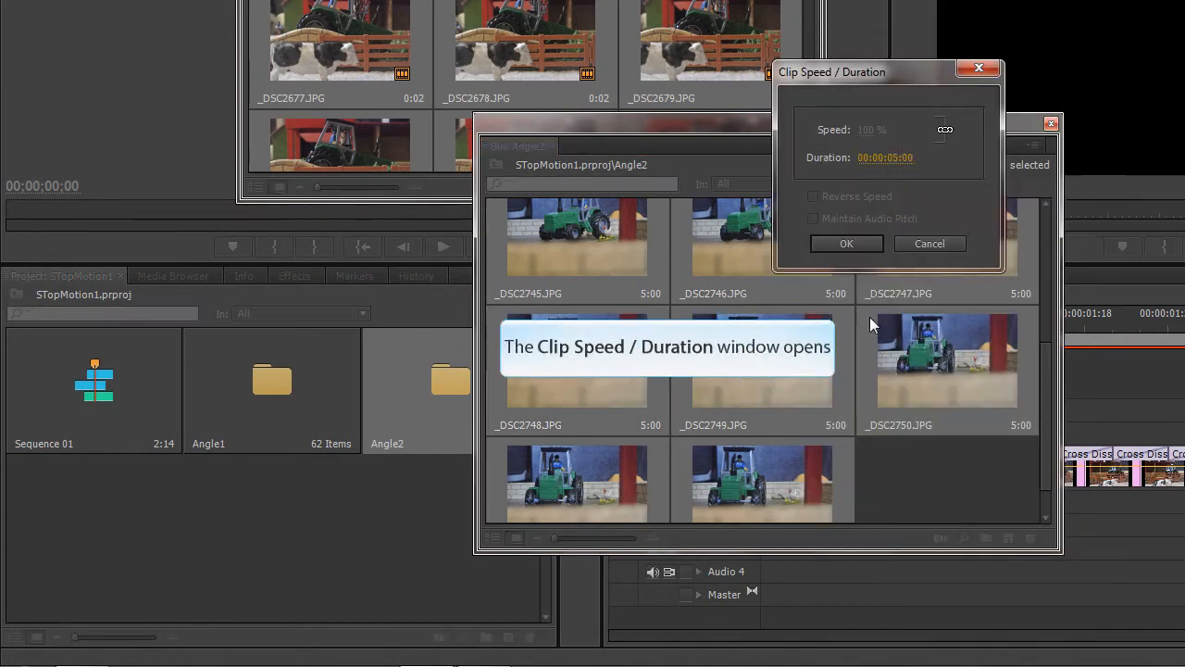
pyautogui.click(917, 158)
pyautogui.moveTo(919, 157); pyautogui.dragTo(896, 155)
pyautogui.click(897, 155)
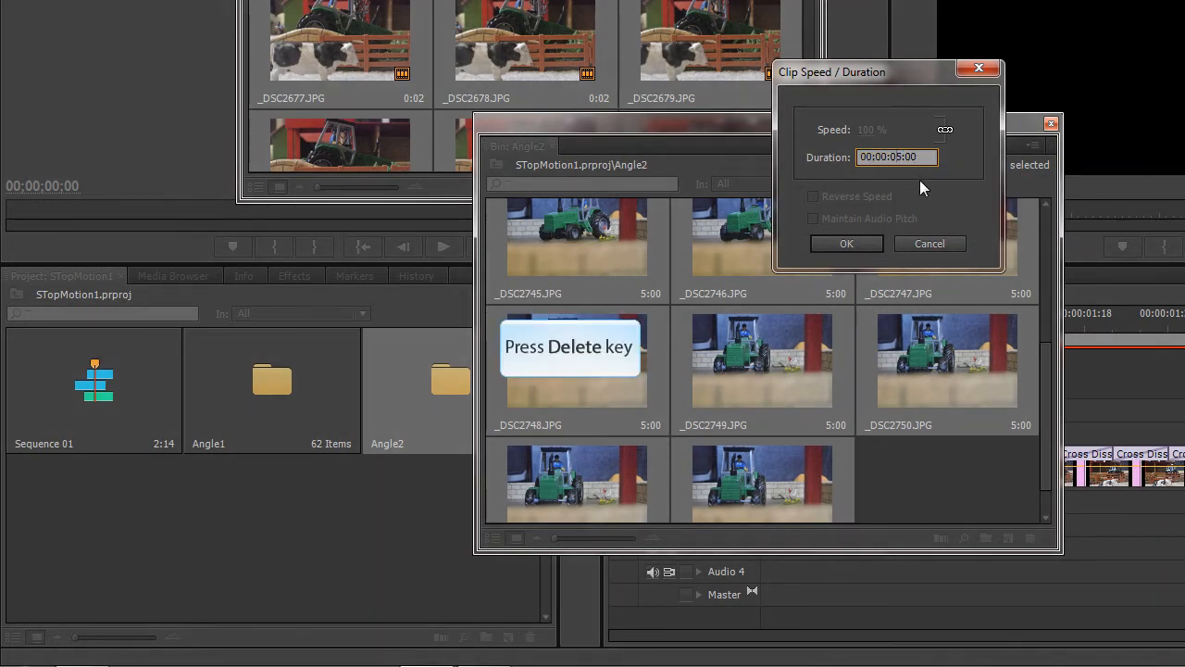
pyautogui.press('Delete')
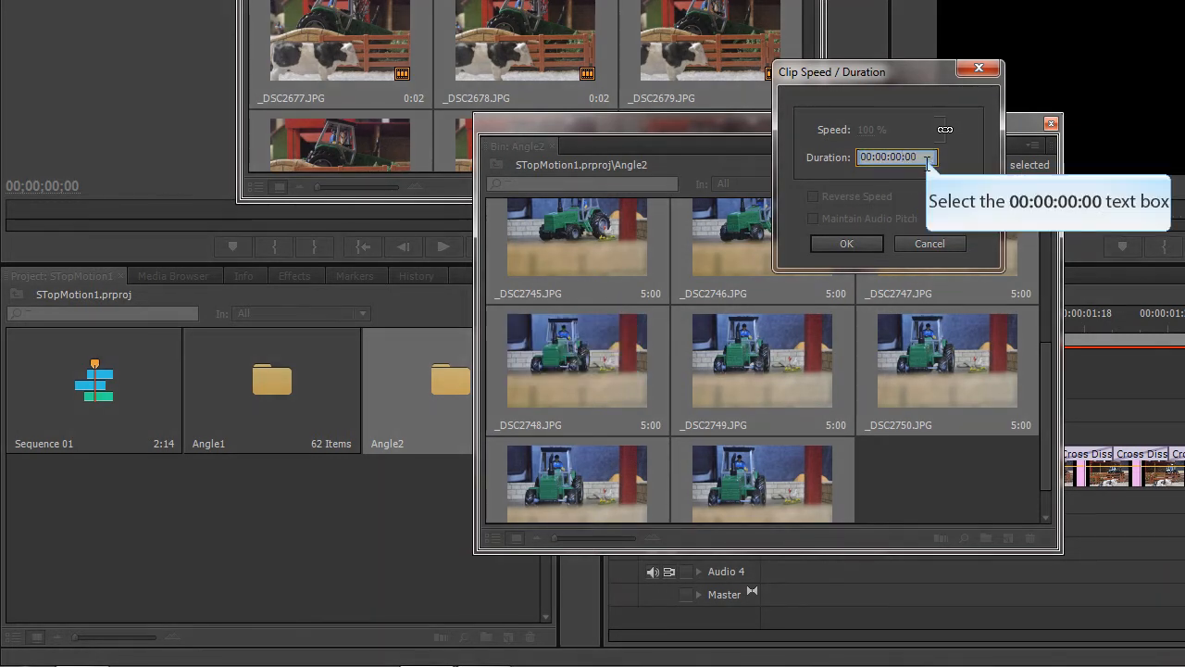
pyautogui.click(927, 157)
pyautogui.write('2')
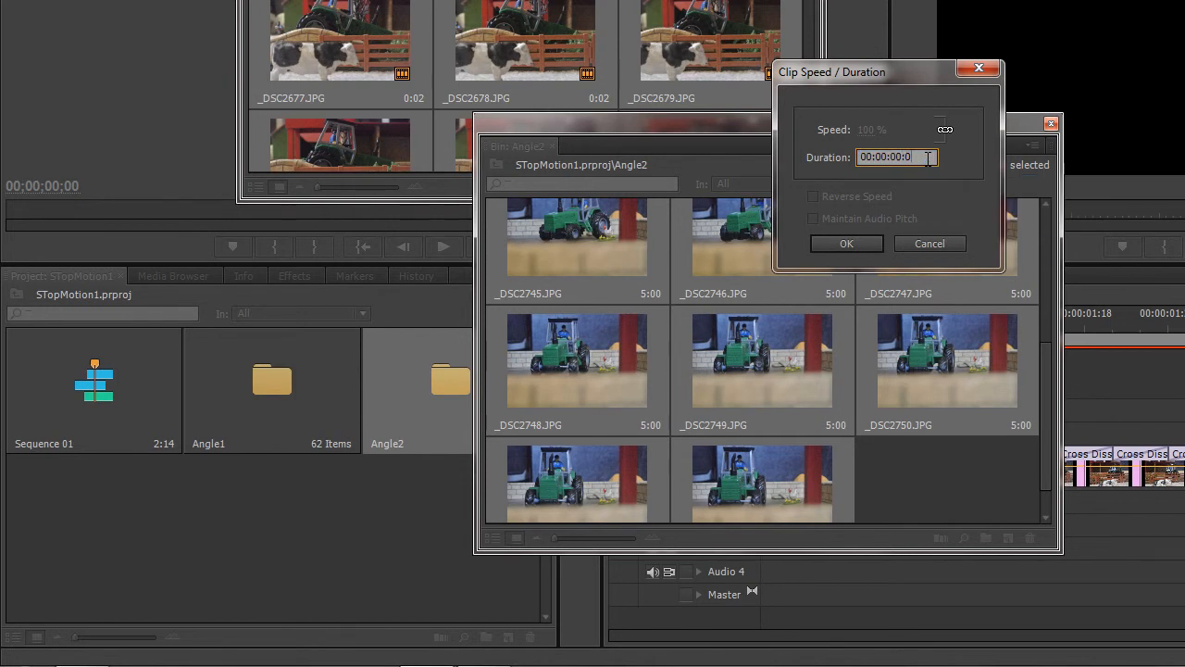
pyautogui.click(845, 239)
# Step: Automate the selected Angle2 photos to Sequence 01 sequentially in selection order as an insert edit, and scrub back through the sequence
pyautogui.rightClick(807, 310)
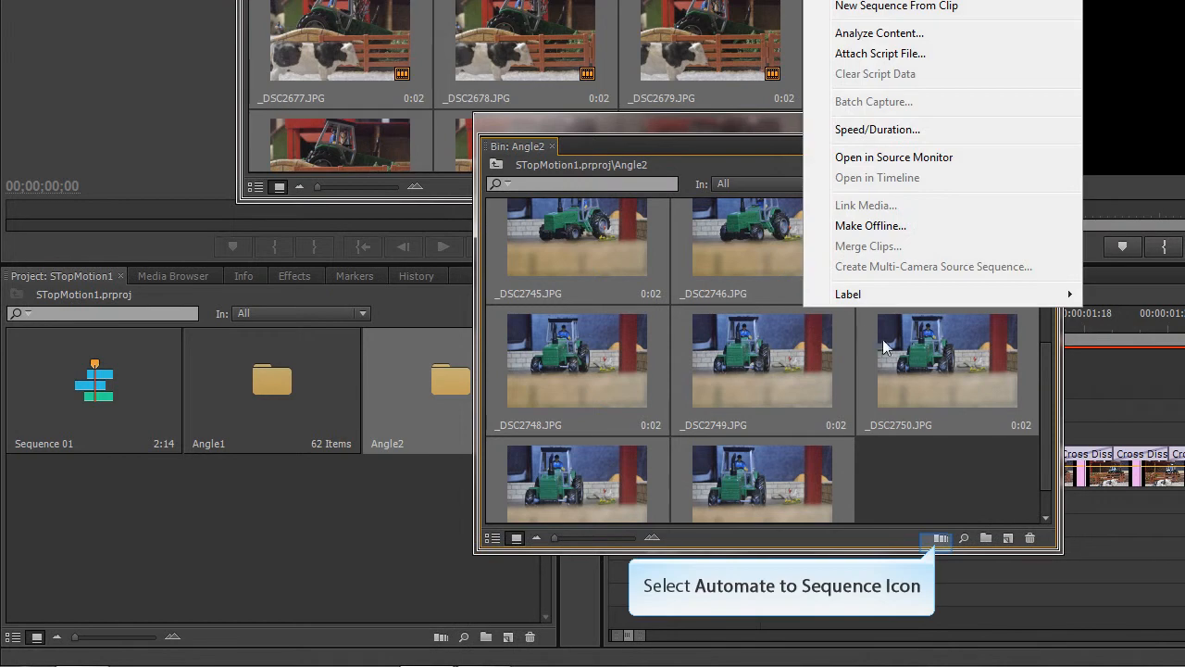
pyautogui.click(938, 538)
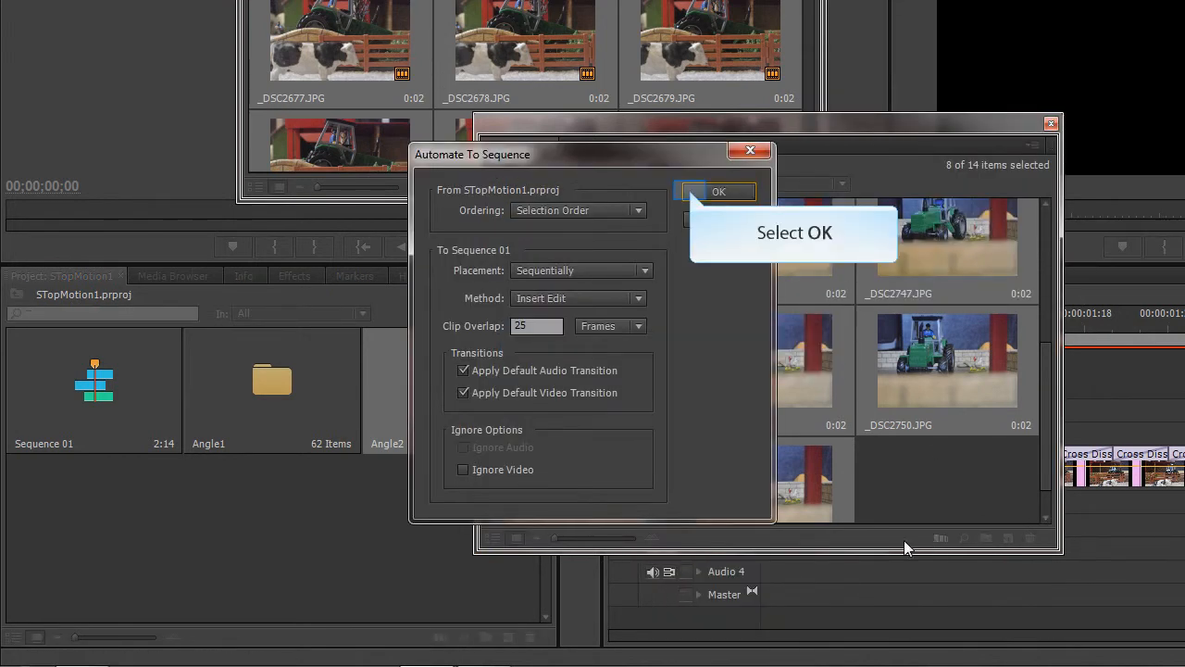
pyautogui.click(718, 191)
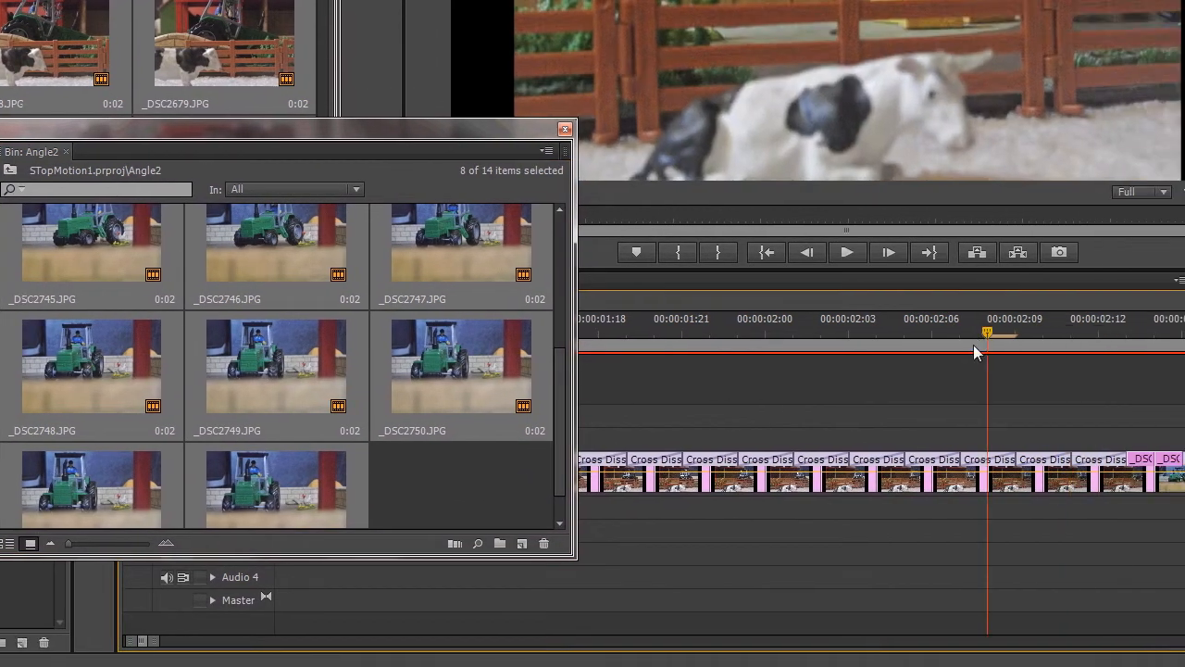
pyautogui.moveTo(973, 344); pyautogui.dragTo(105, 360)
pyautogui.moveTo(1, 366); pyautogui.dragTo(0, 366)
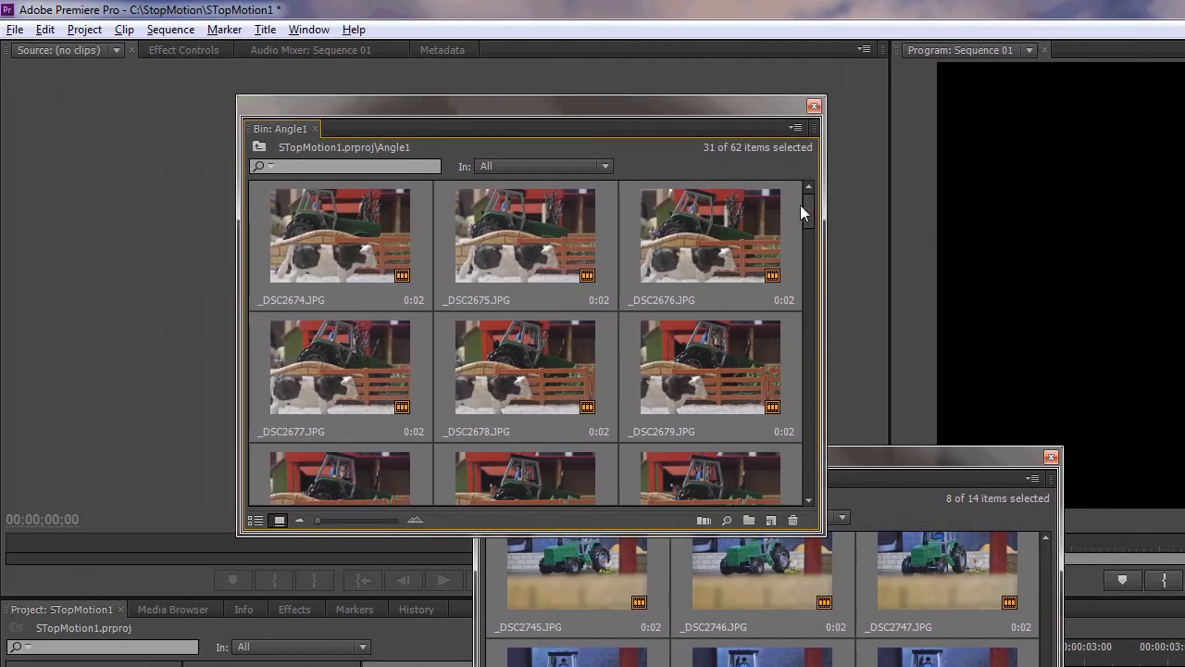
# Step: Automate the Angle1 photos from _DSC2712.JPG to _DSC2738.JPG to Sequence 01 sequentially as an insert edit, and play the result
pyautogui.moveTo(563, 203); pyautogui.dragTo(562, 242)
pyautogui.scroll(-5, 808, 259)
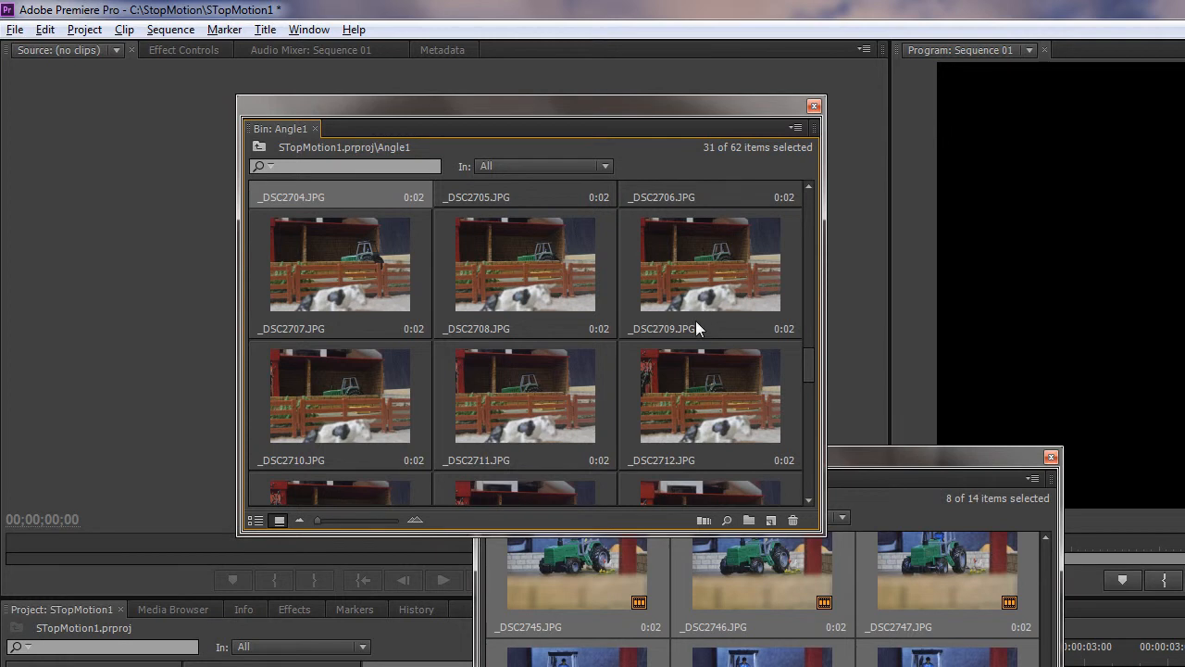
pyautogui.click(685, 374)
pyautogui.moveTo(806, 356); pyautogui.dragTo(792, 486)
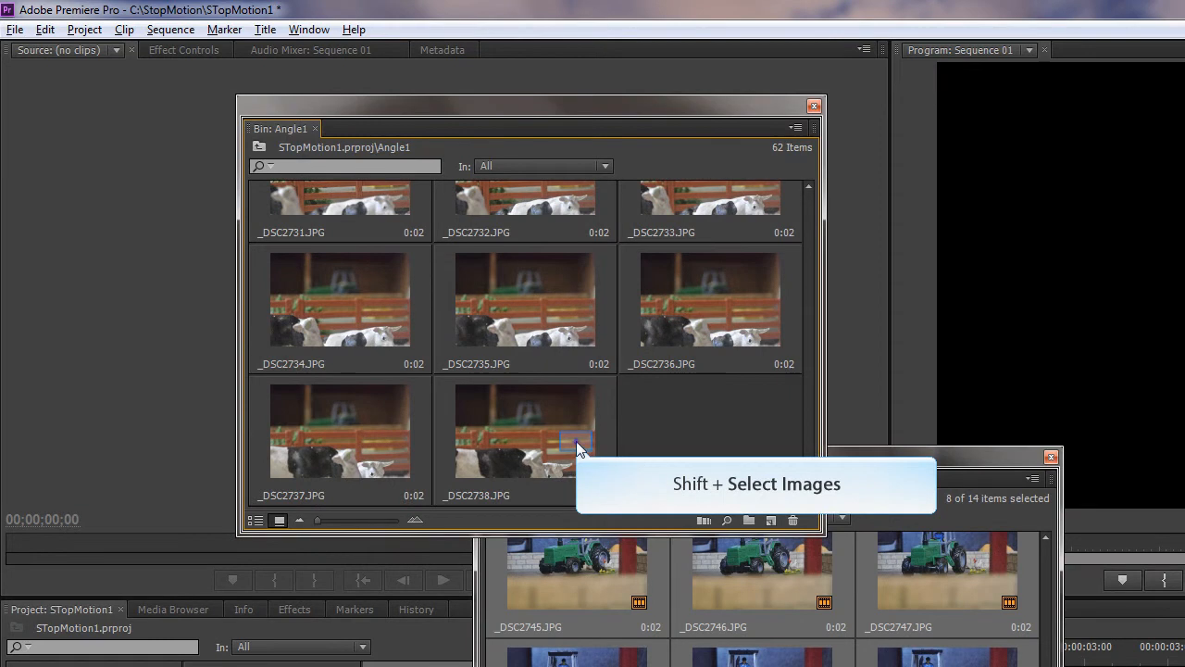
pyautogui.keyDown('shift'); pyautogui.click(576, 441); pyautogui.keyUp('shift')
pyautogui.click(704, 520)
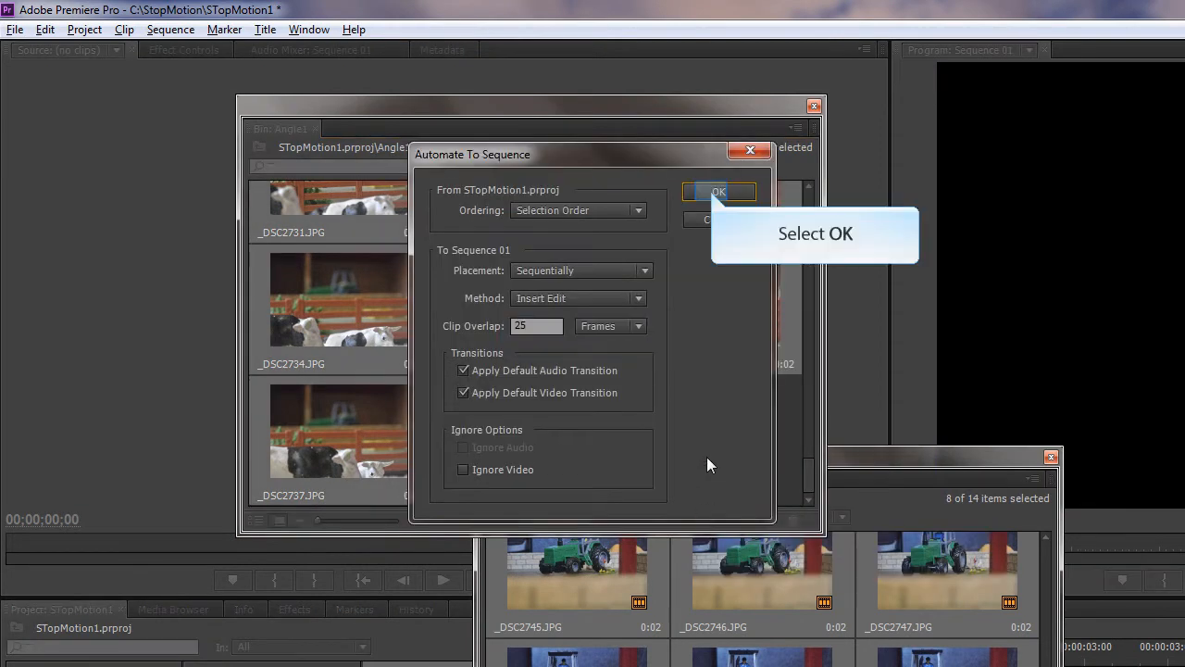
pyautogui.click(710, 191)
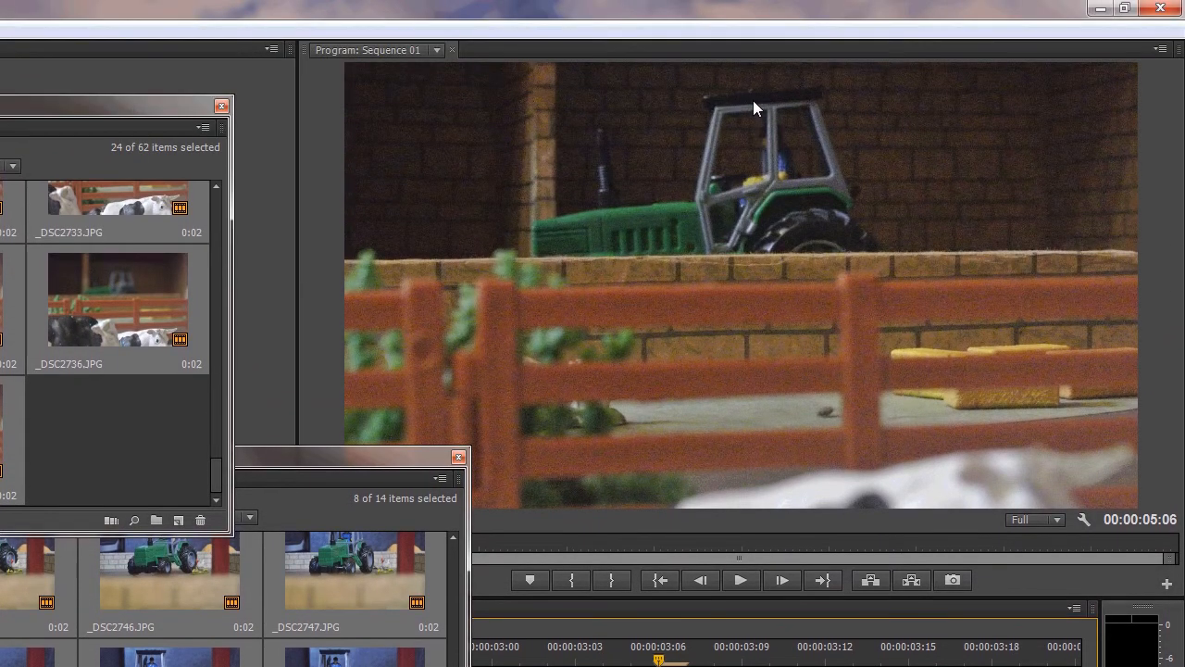
pyautogui.press('space')
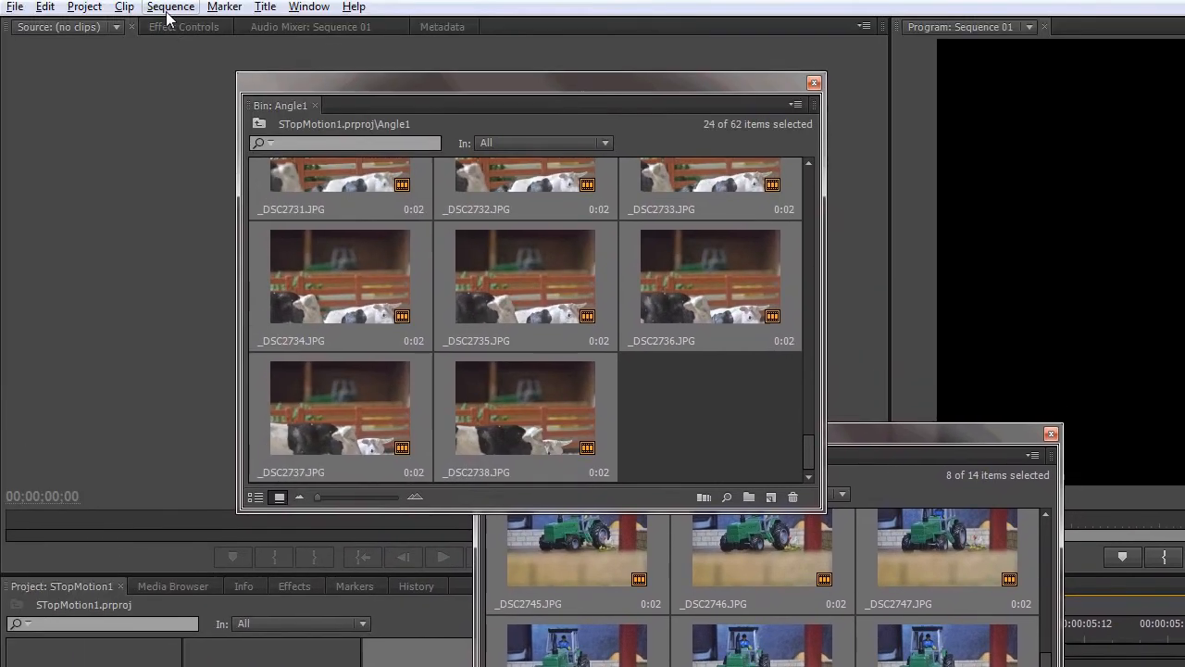
# Step: Open the media export settings for Sequence 01 and set the format to H.264
pyautogui.click(169, 30)
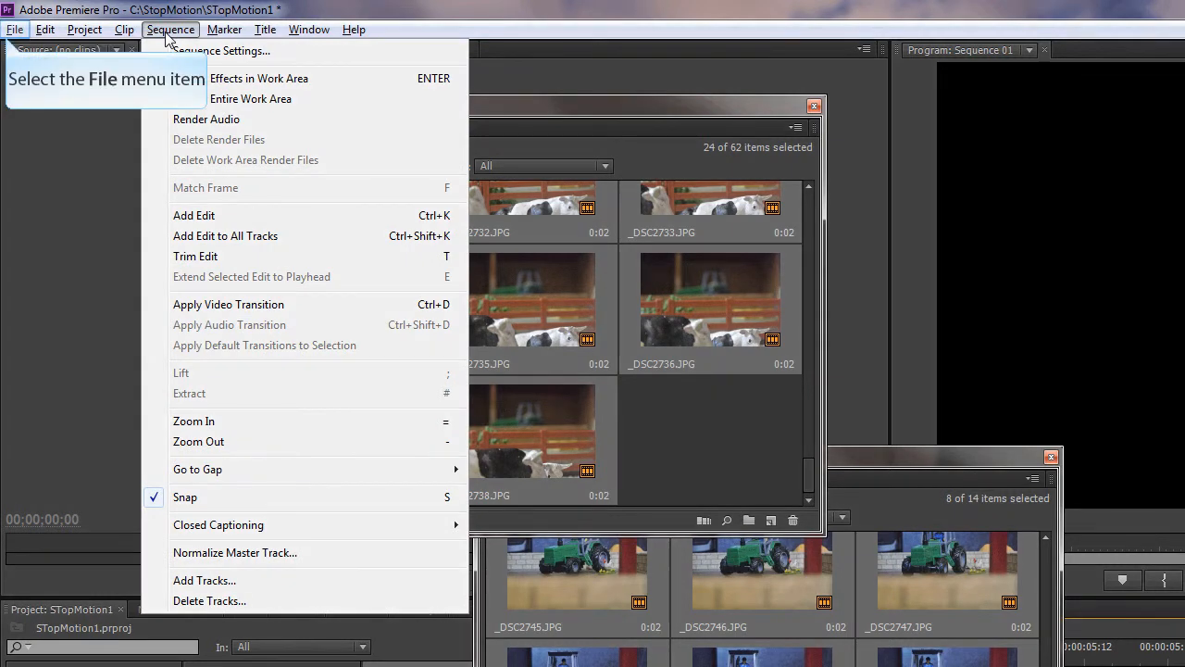
pyautogui.click(14, 30)
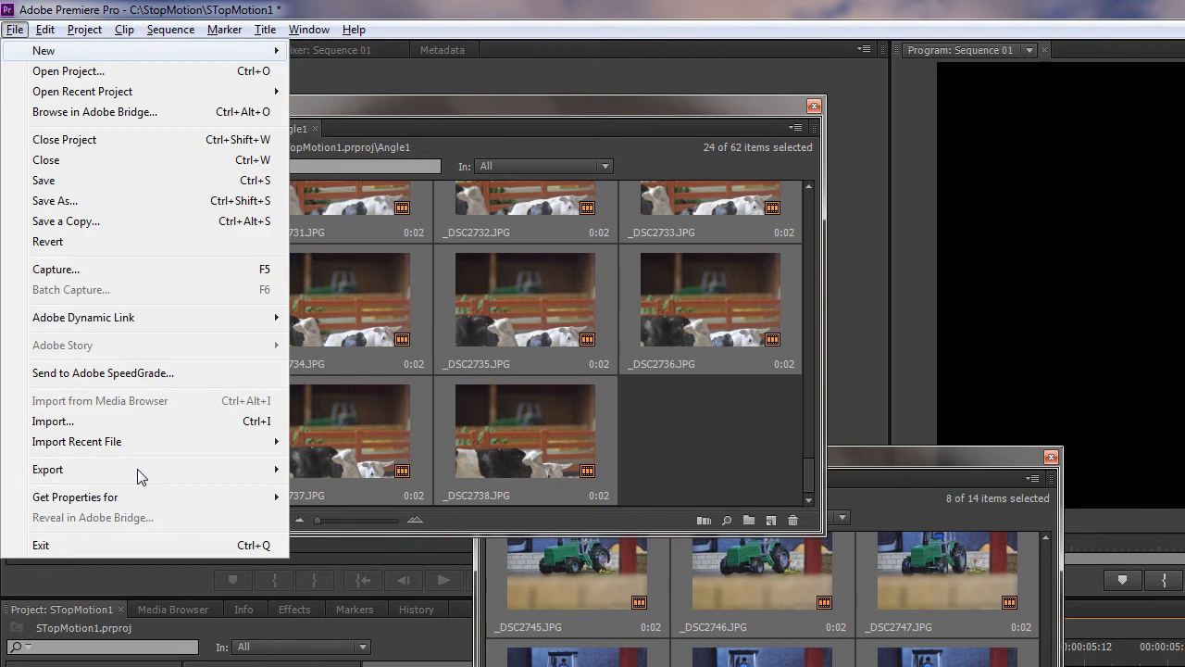
pyautogui.moveTo(138, 468)
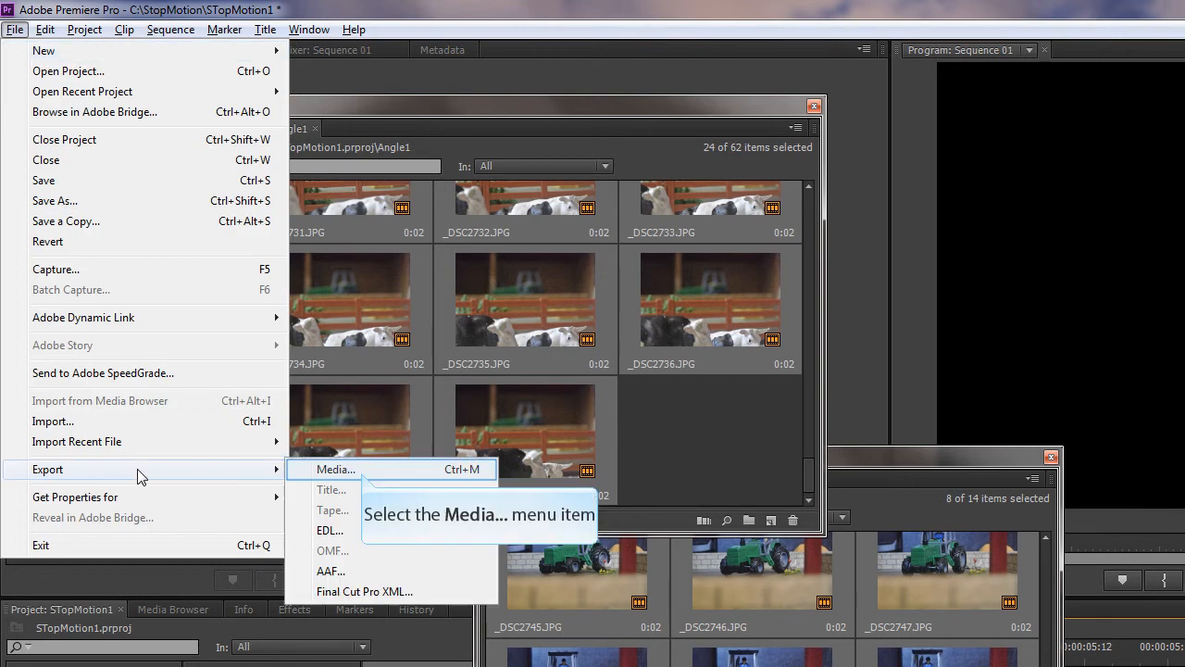
pyautogui.click(361, 471)
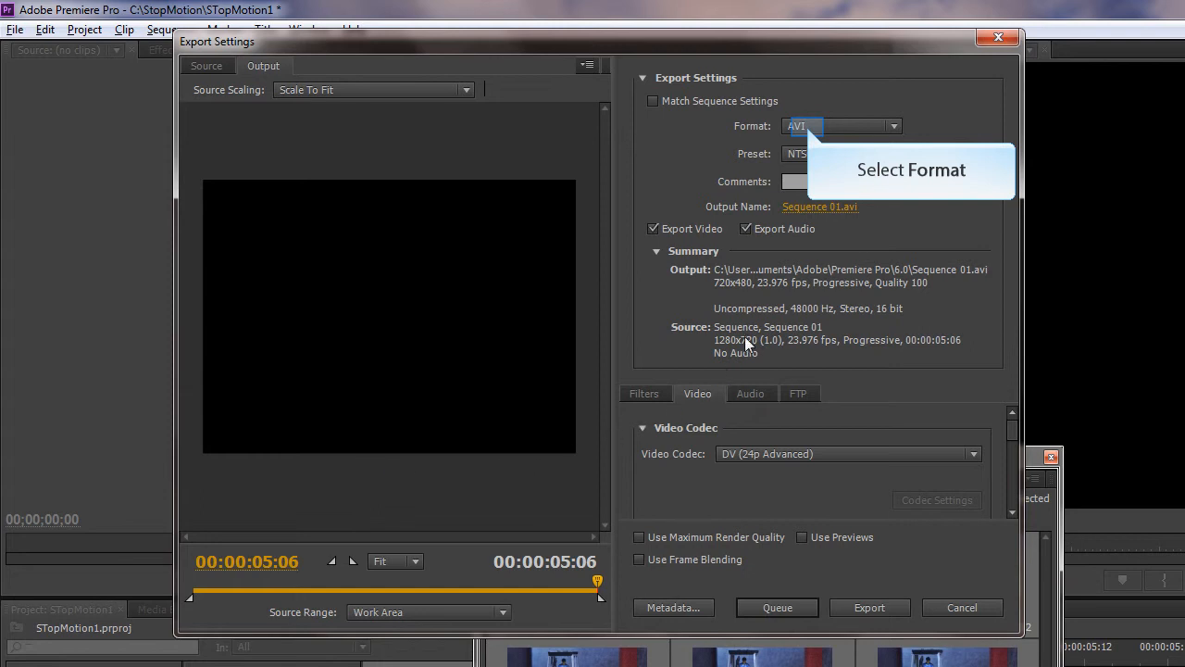
pyautogui.click(807, 127)
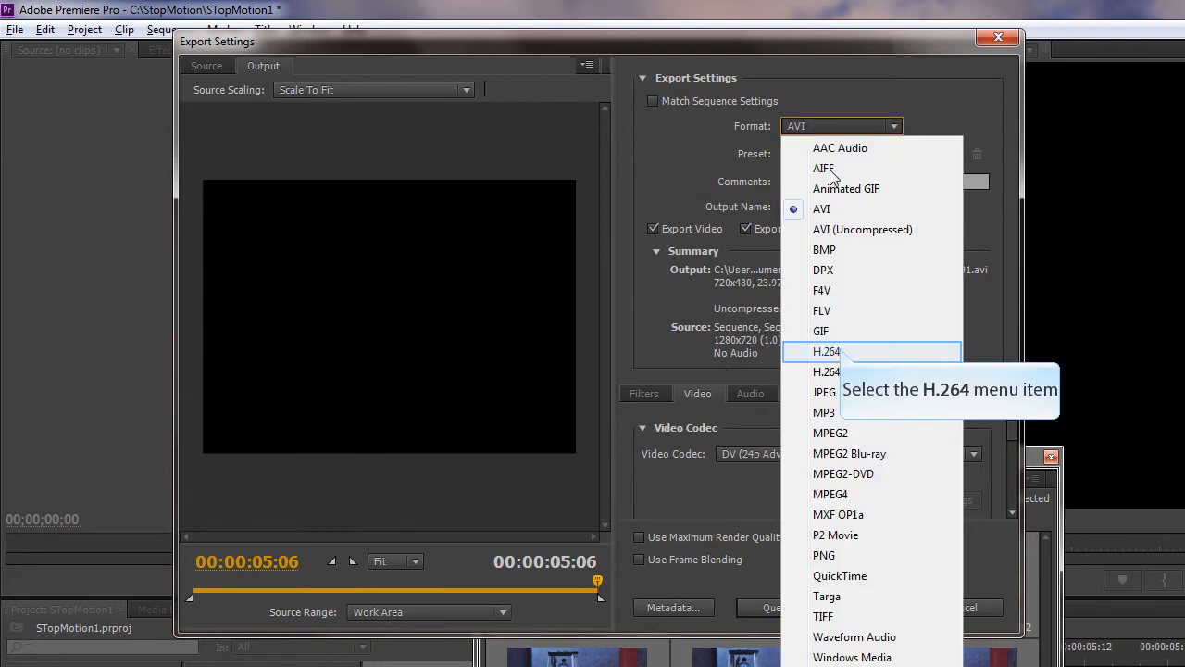
pyautogui.click(827, 351)
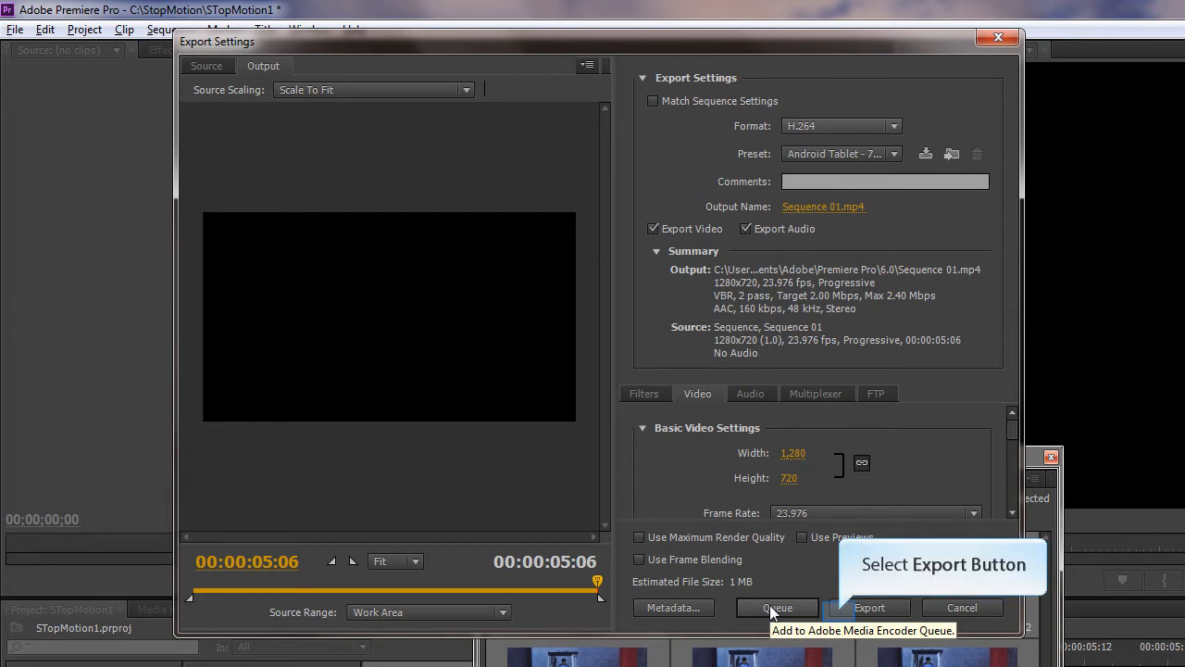
# Step: Decline overwriting the existing file, set the output to StopMo1 in the StopMotion folder on Local Disk (C:), and export the video
pyautogui.click(840, 609)
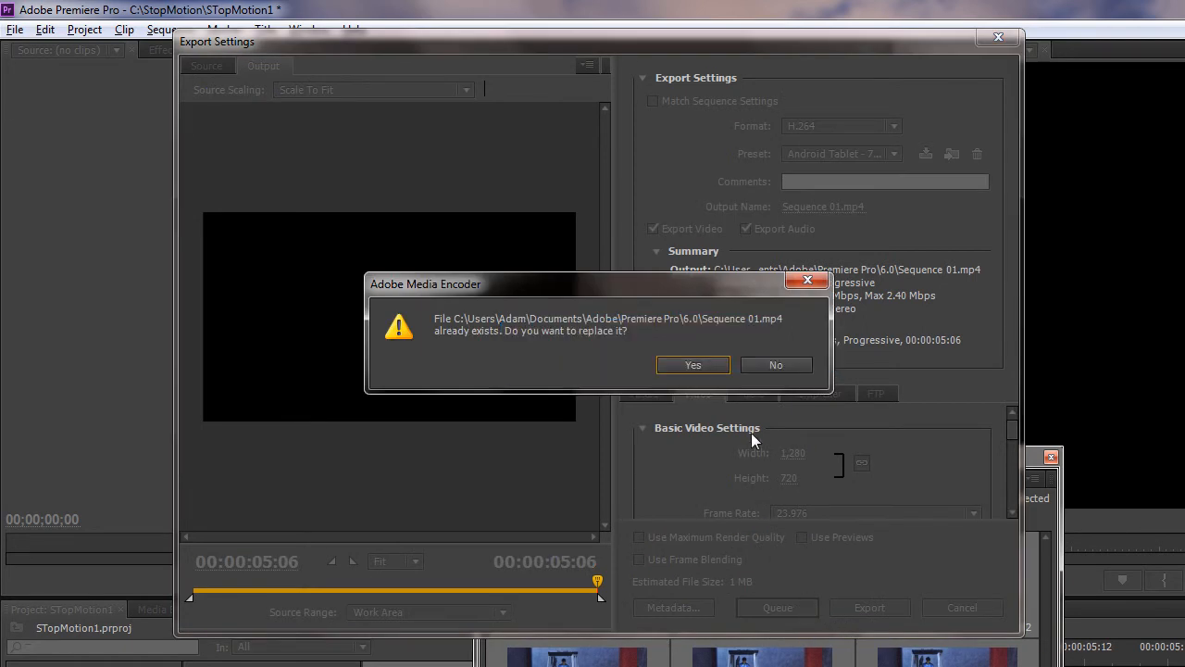
pyautogui.click(751, 364)
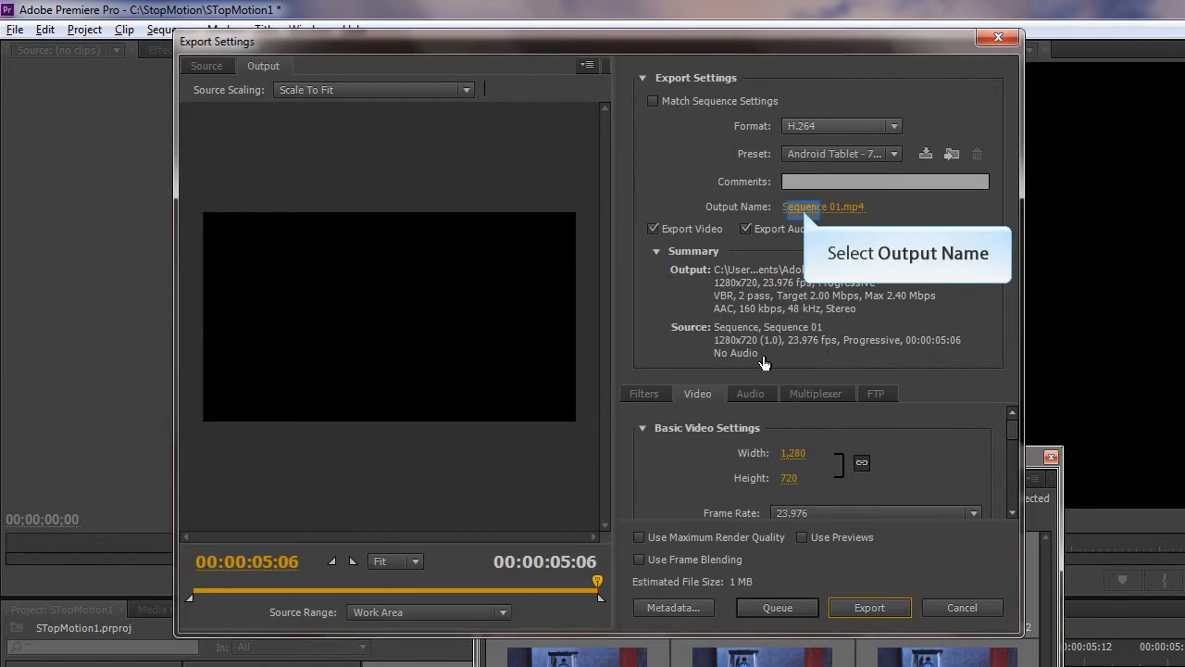
pyautogui.click(802, 212)
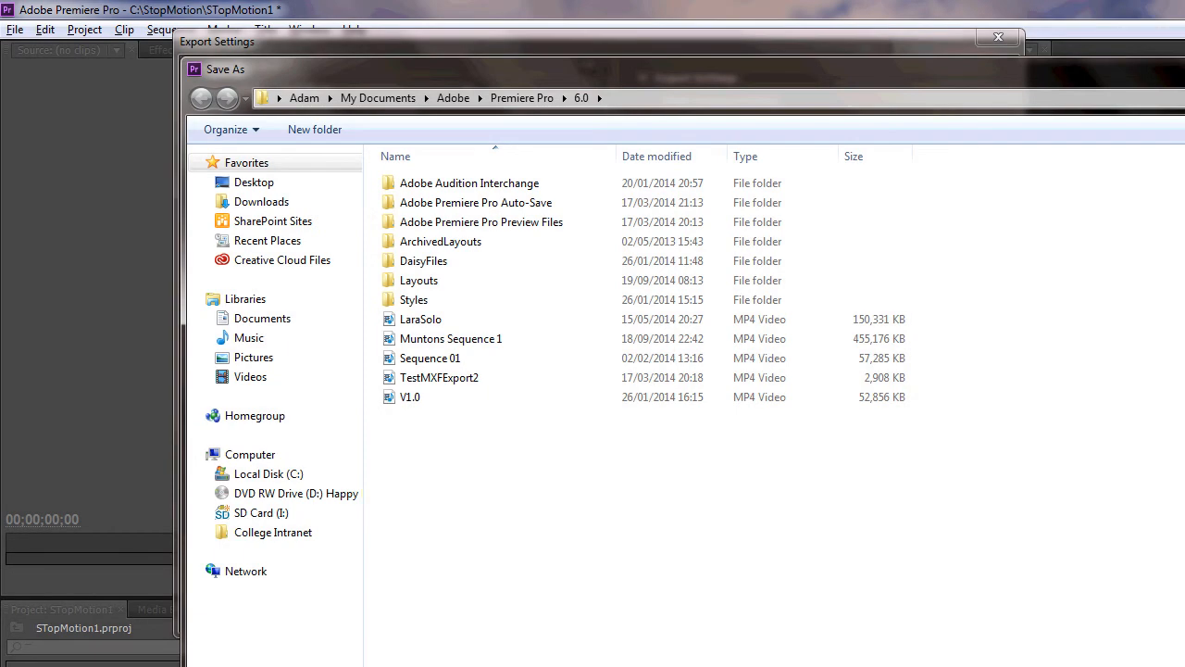
pyautogui.write('Mo1')
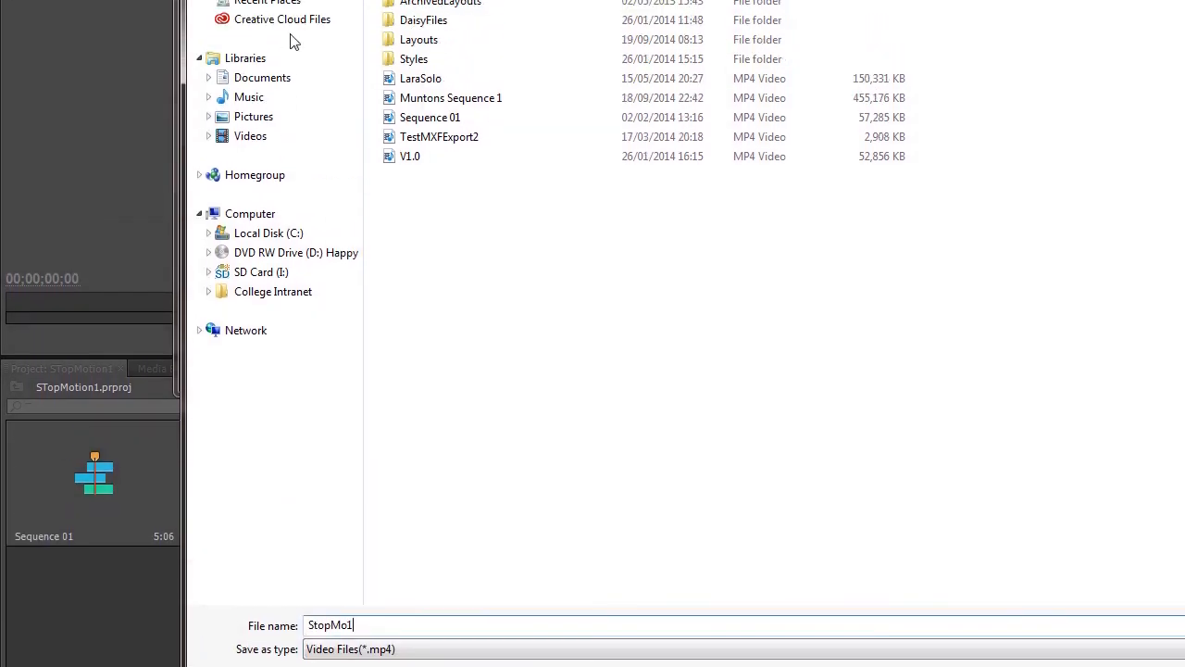
pyautogui.click(265, 140)
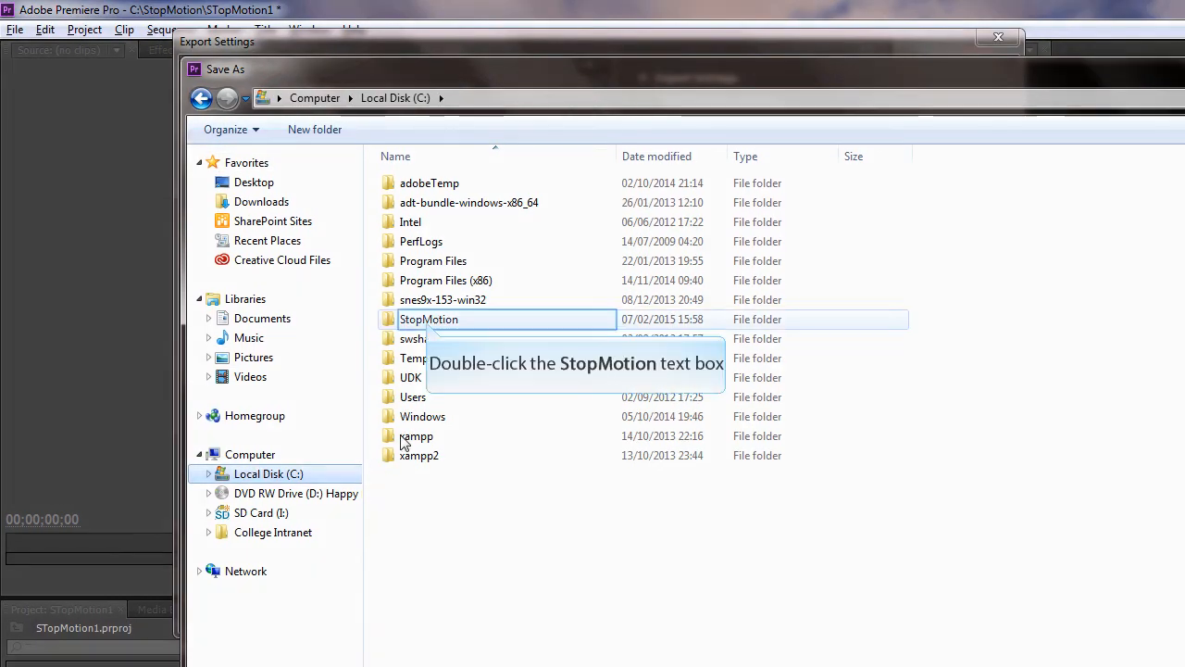
pyautogui.doubleClick(426, 318)
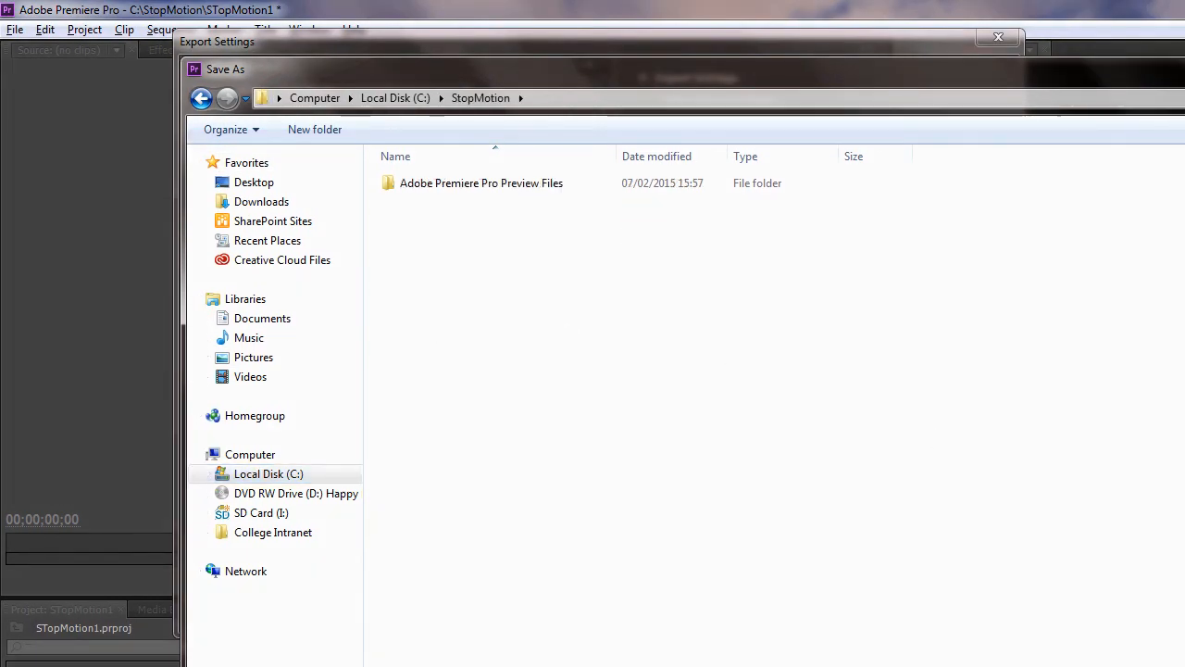
pyautogui.press('Return')
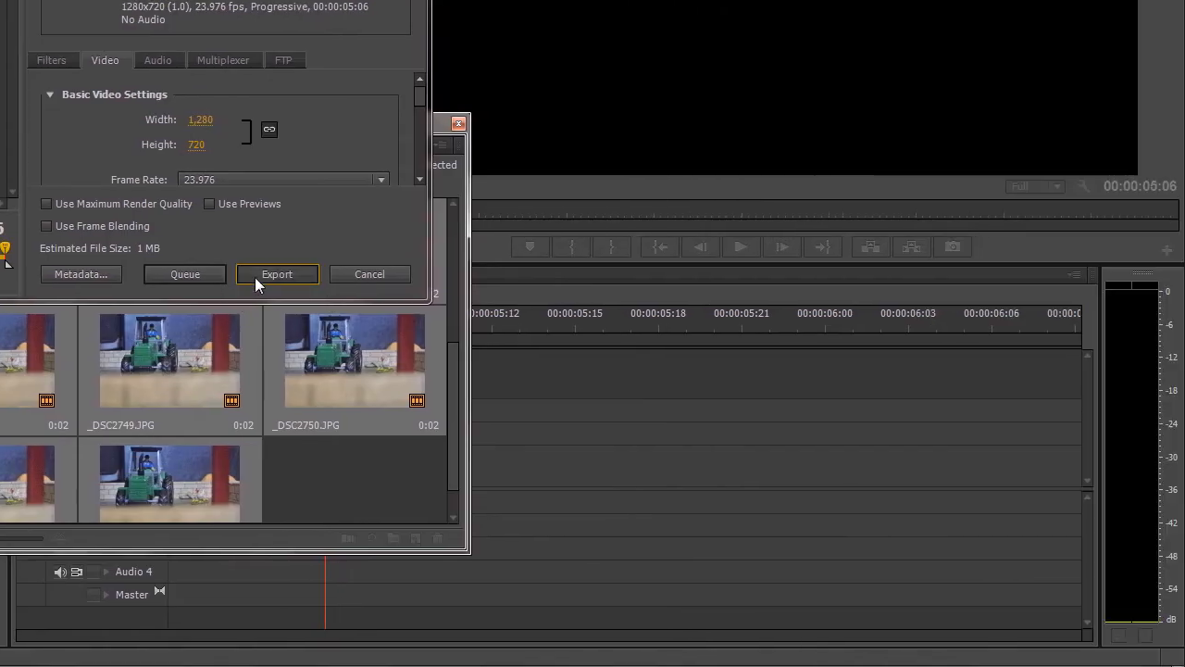
pyautogui.click(255, 277)
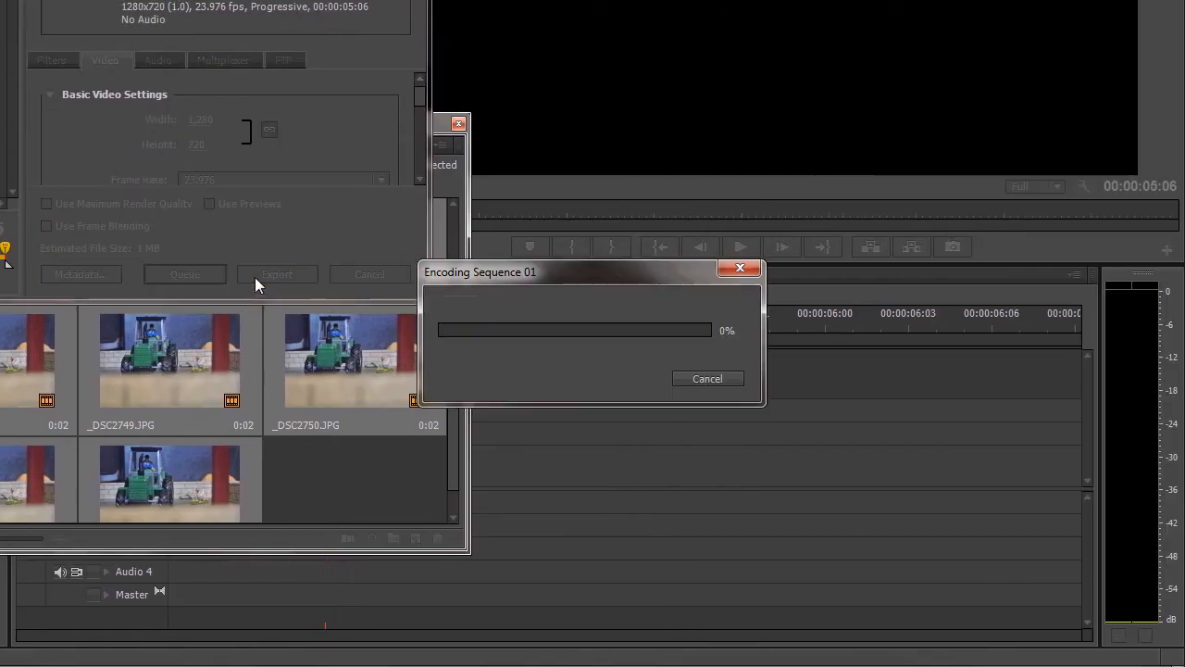